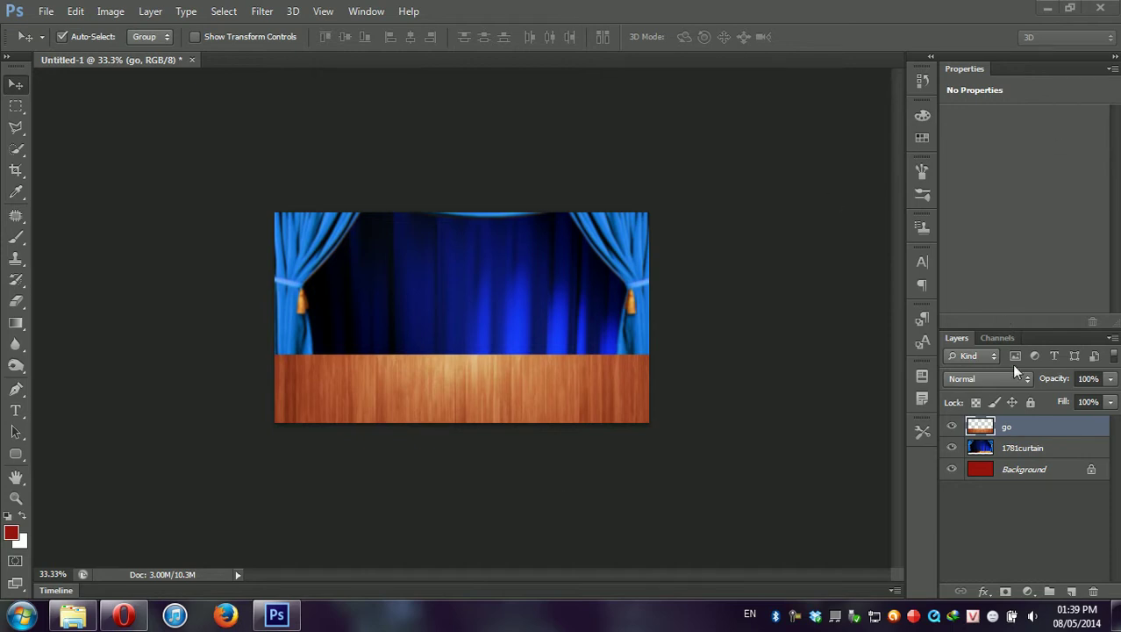
Step: Look through the layer effects list and the go layer's options, then dismiss the list
{"action": "left_click", "coordinate": [984, 592]}
{"action": "right_click", "coordinate": [981, 428]}
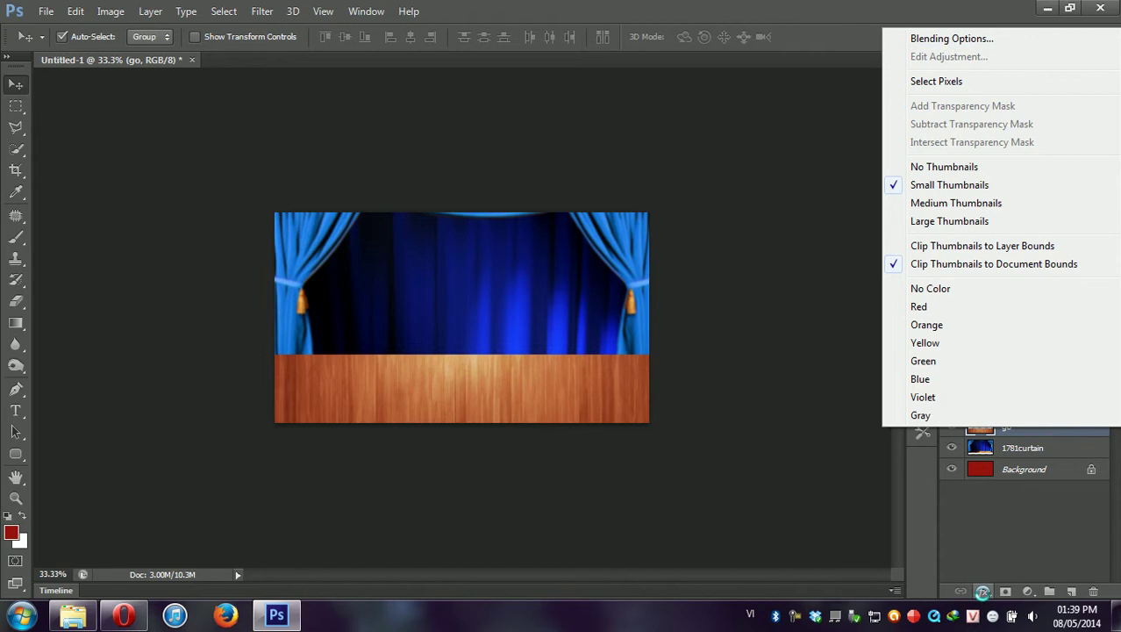
{"action": "left_click", "coordinate": [983, 593]}
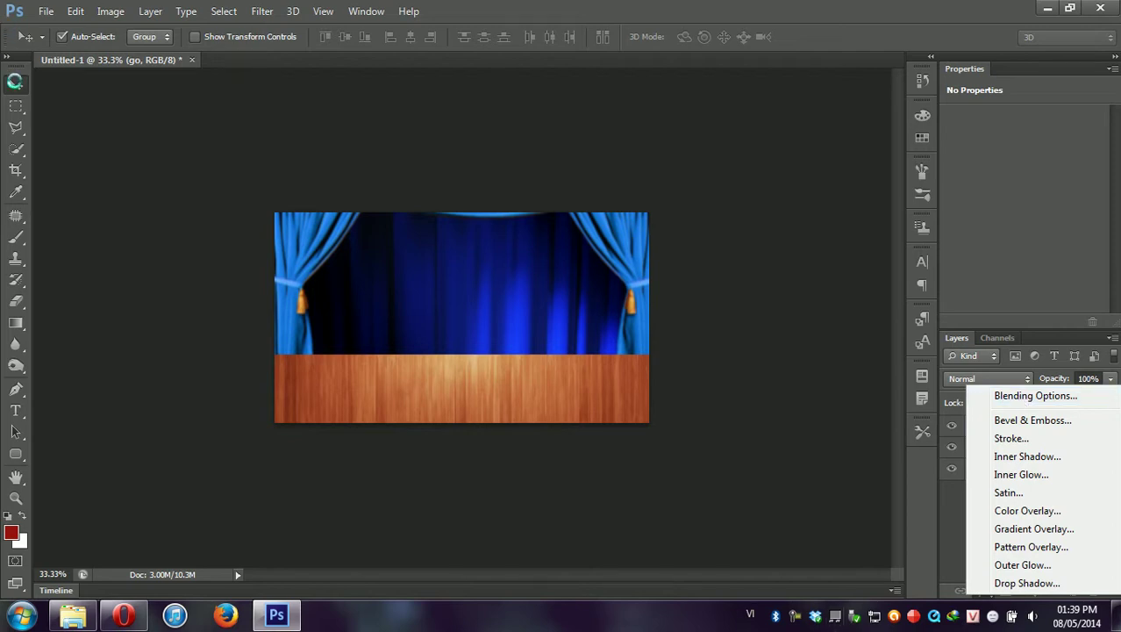
{"action": "left_click", "coordinate": [14, 86]}
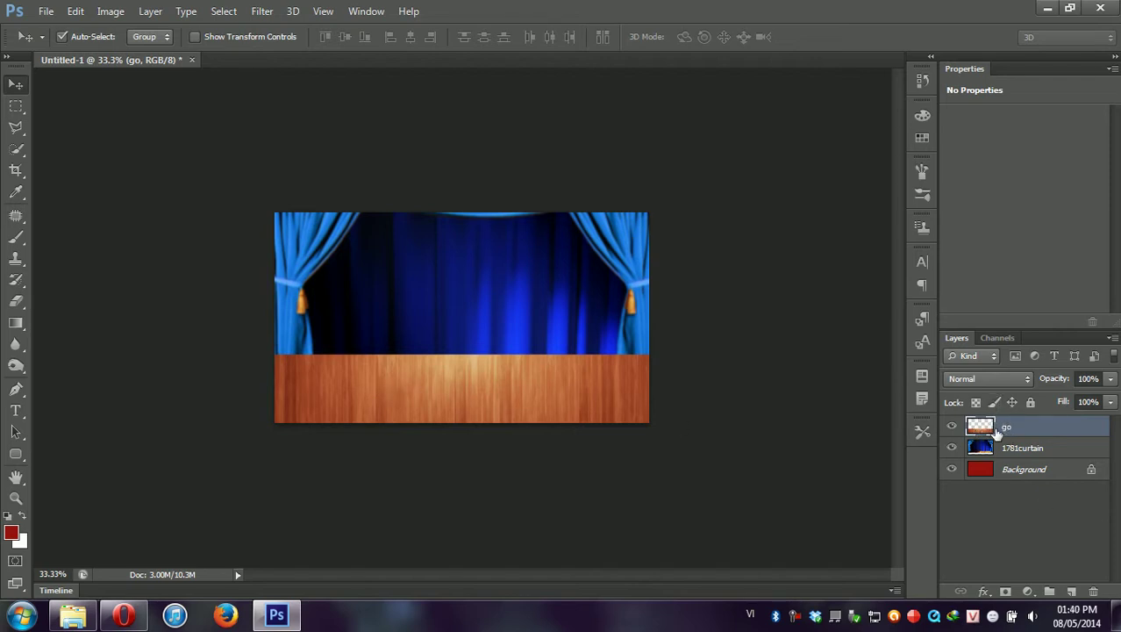
Step: Distort the go floor into a trapezoid narrowing back toward the curtain backdrop
{"action": "key", "text": "ctrl+t"}
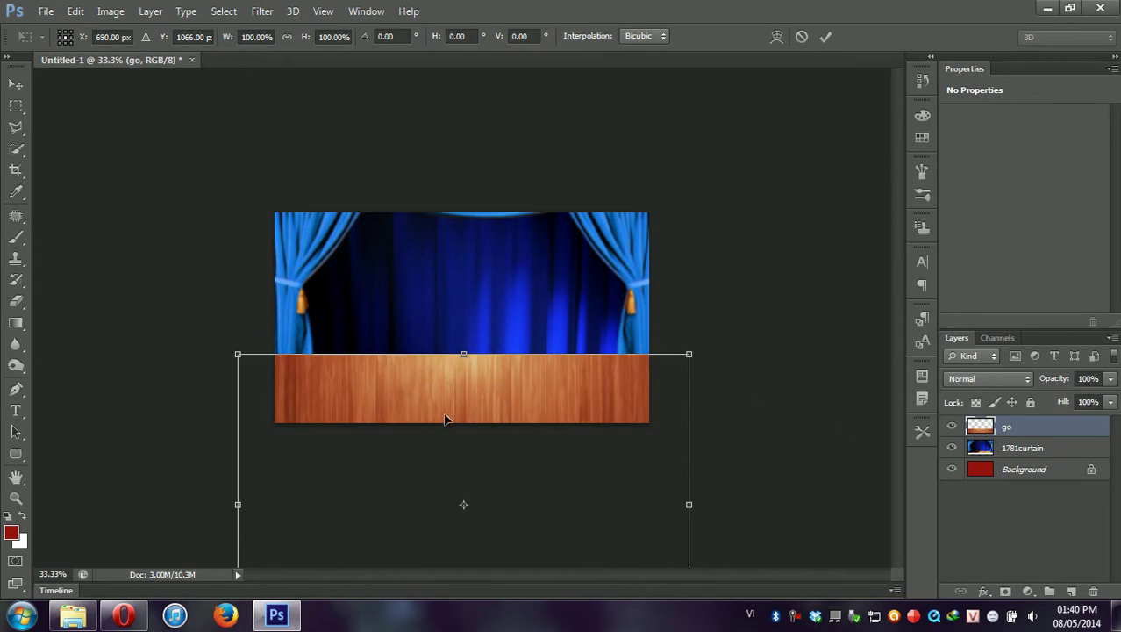
{"action": "right_click", "coordinate": [445, 419]}
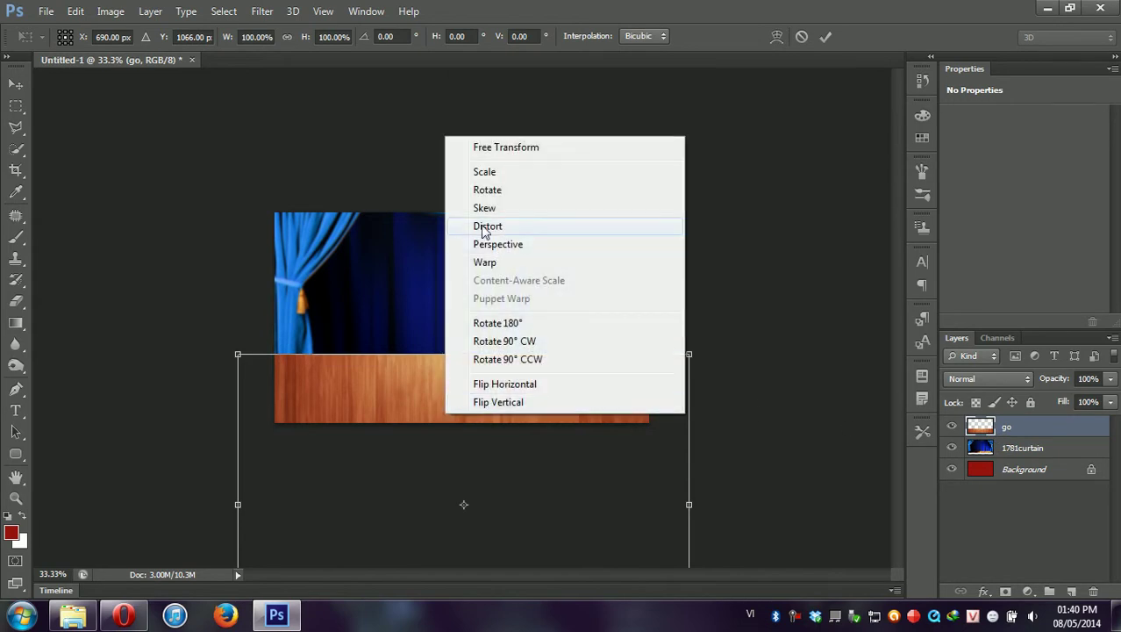
{"action": "left_click", "coordinate": [485, 227]}
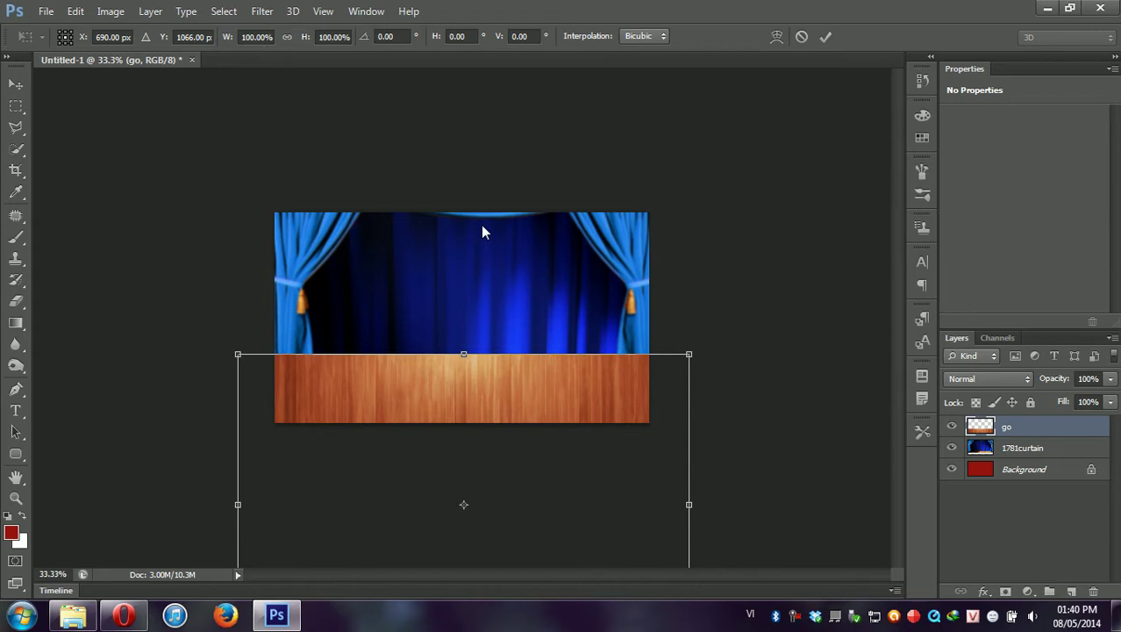
{"action": "mouse_move", "coordinate": [241, 356]}
{"action": "left_mouse_down"}
{"action": "mouse_move", "coordinate": [307, 360]}
{"action": "mouse_move", "coordinate": [245, 367]}
{"action": "mouse_move", "coordinate": [246, 355]}
{"action": "mouse_move", "coordinate": [275, 366]}
{"action": "left_mouse_up"}
{"action": "left_click_drag", "start_coordinate": [455, 436], "coordinate": [460, 369]}
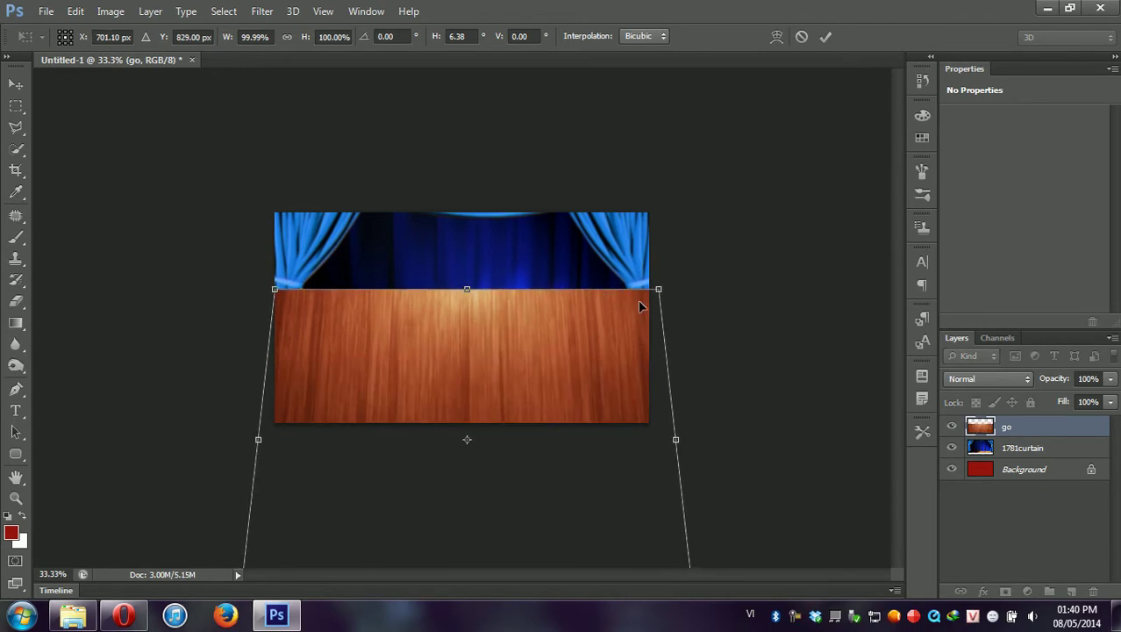
{"action": "left_click_drag", "start_coordinate": [275, 291], "coordinate": [358, 290]}
{"action": "left_click_drag", "start_coordinate": [372, 385], "coordinate": [376, 293]}
{"action": "left_click_drag", "start_coordinate": [247, 518], "coordinate": [50, 513]}
{"action": "mouse_move", "coordinate": [369, 313]}
{"action": "left_mouse_down"}
{"action": "mouse_move", "coordinate": [322, 431]}
{"action": "mouse_move", "coordinate": [363, 412]}
{"action": "left_mouse_up"}
{"action": "mouse_move", "coordinate": [737, 471]}
{"action": "left_mouse_down"}
{"action": "mouse_move", "coordinate": [758, 471]}
{"action": "mouse_move", "coordinate": [758, 459]}
{"action": "left_mouse_up"}
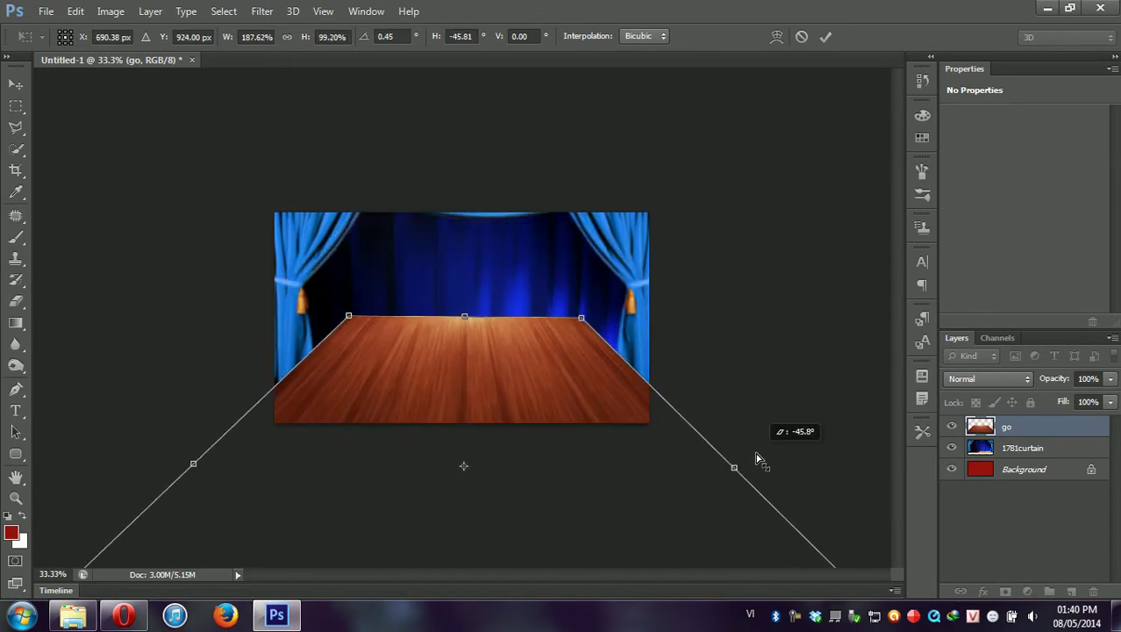
{"action": "mouse_move", "coordinate": [606, 463]}
{"action": "left_mouse_down"}
{"action": "mouse_move", "coordinate": [606, 489]}
{"action": "mouse_move", "coordinate": [626, 476]}
{"action": "mouse_move", "coordinate": [599, 459]}
{"action": "mouse_move", "coordinate": [595, 468]}
{"action": "left_mouse_up"}
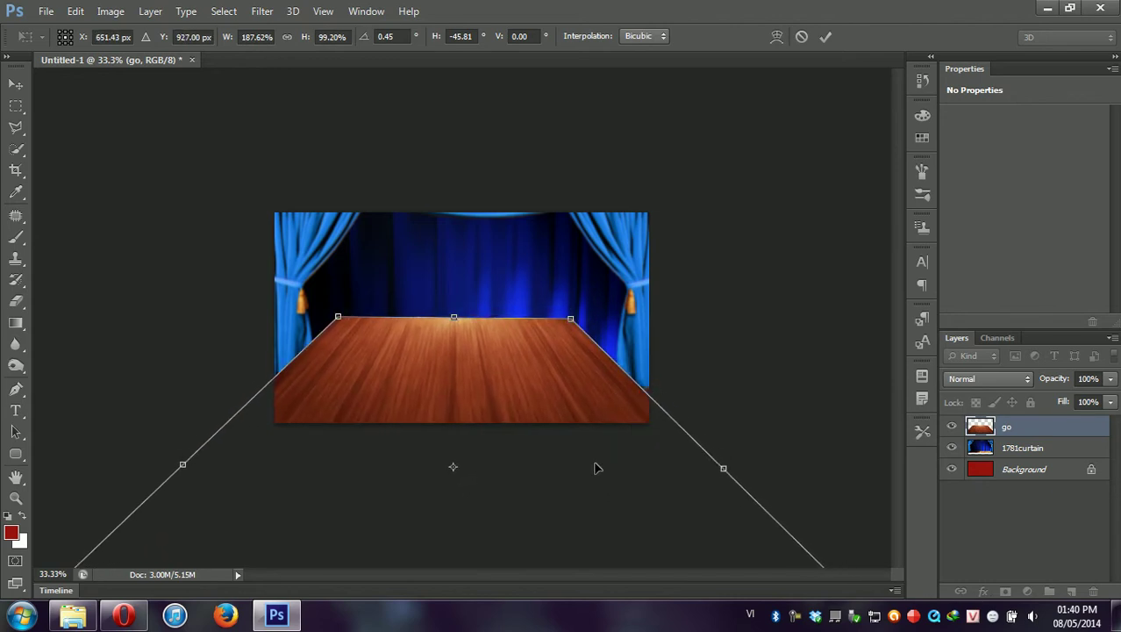
{"action": "key", "text": "Return"}
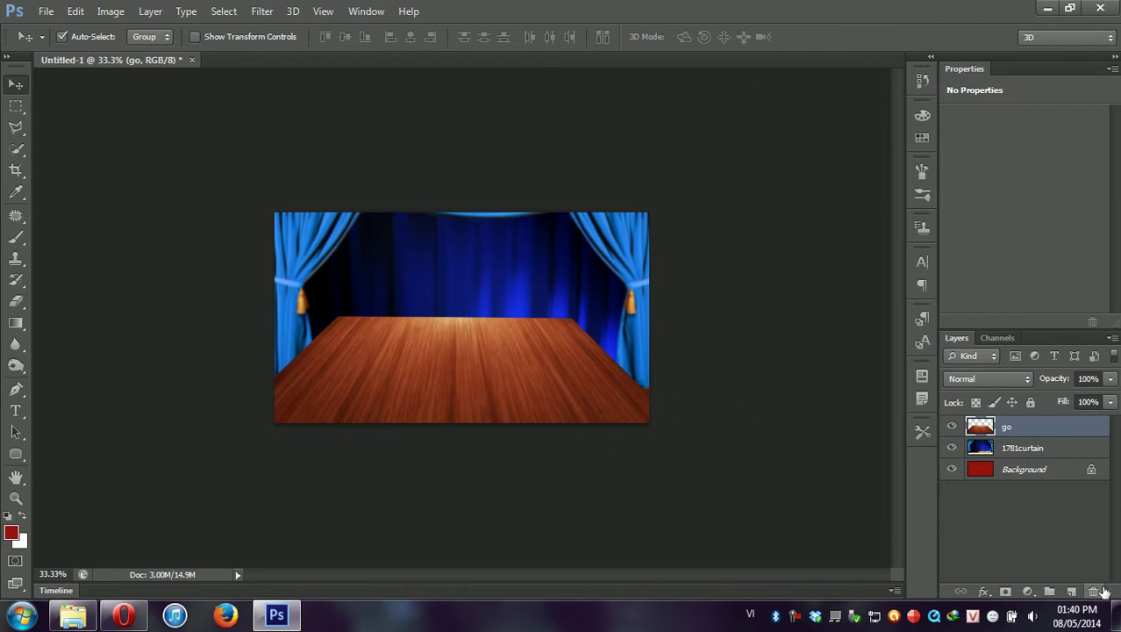
Step: Add a new empty layer above the floor layer
{"action": "key", "text": "ctrl+1"}
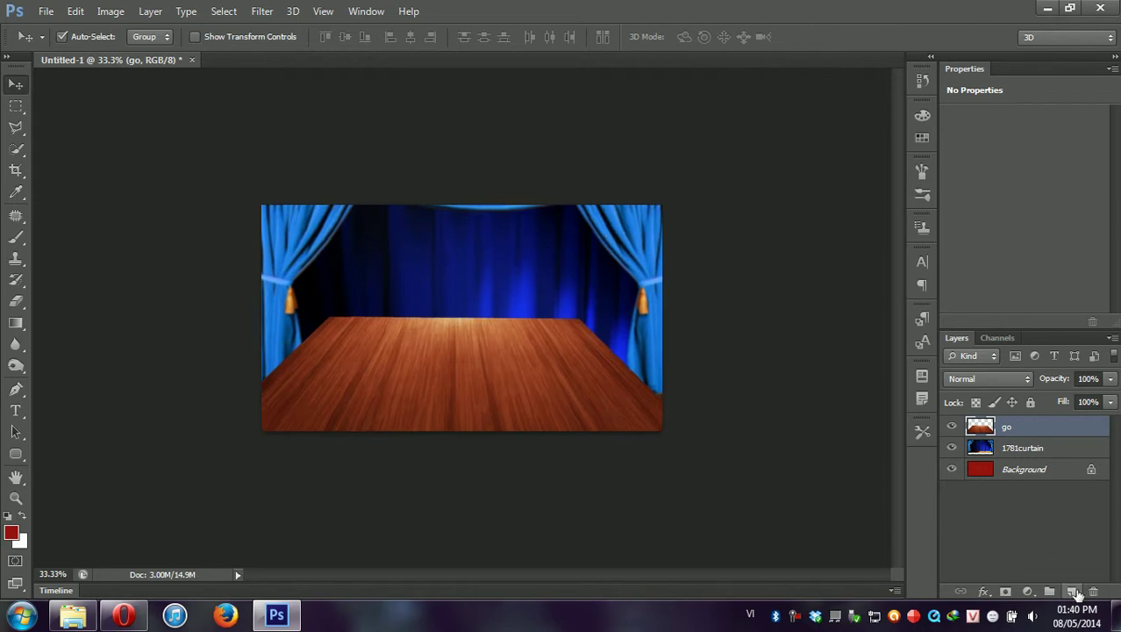
{"action": "key", "text": "ctrl+minus"}
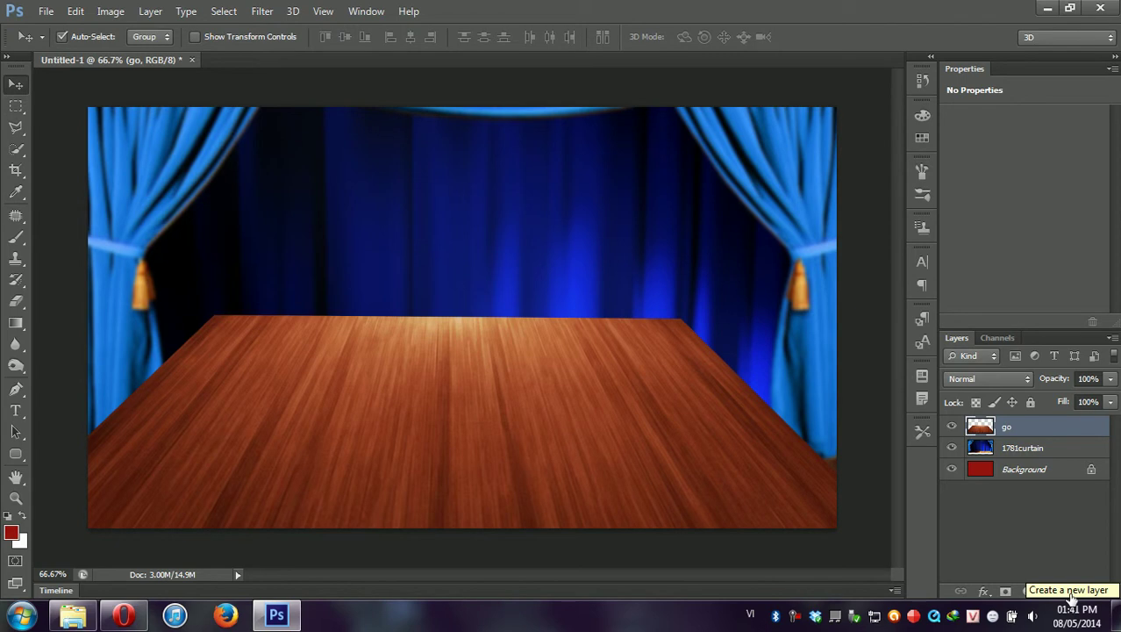
{"action": "left_click", "coordinate": [1075, 591]}
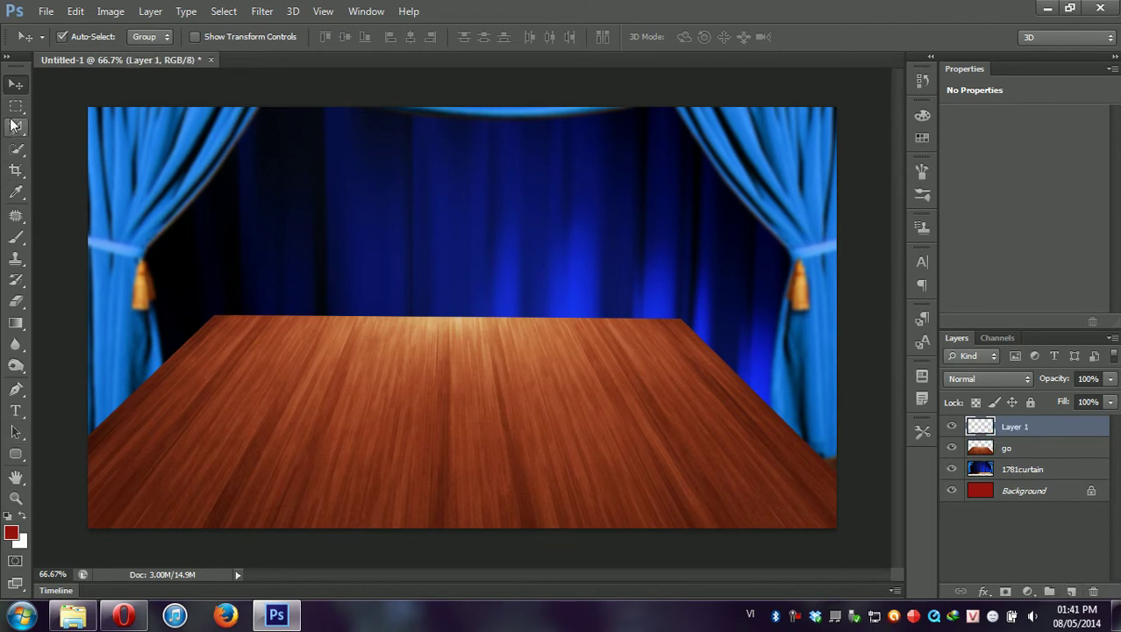
Step: Fill a rectangle across the centre of the stage with white, then deselect
{"action": "left_click", "coordinate": [16, 107]}
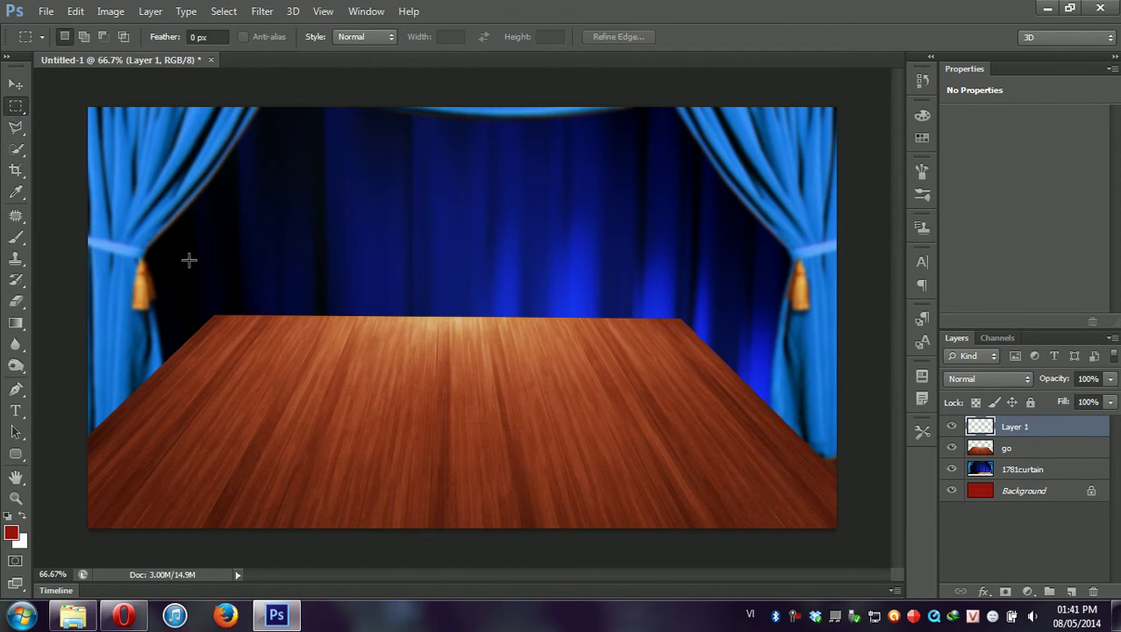
{"action": "left_click_drag", "start_coordinate": [264, 229], "coordinate": [659, 455]}
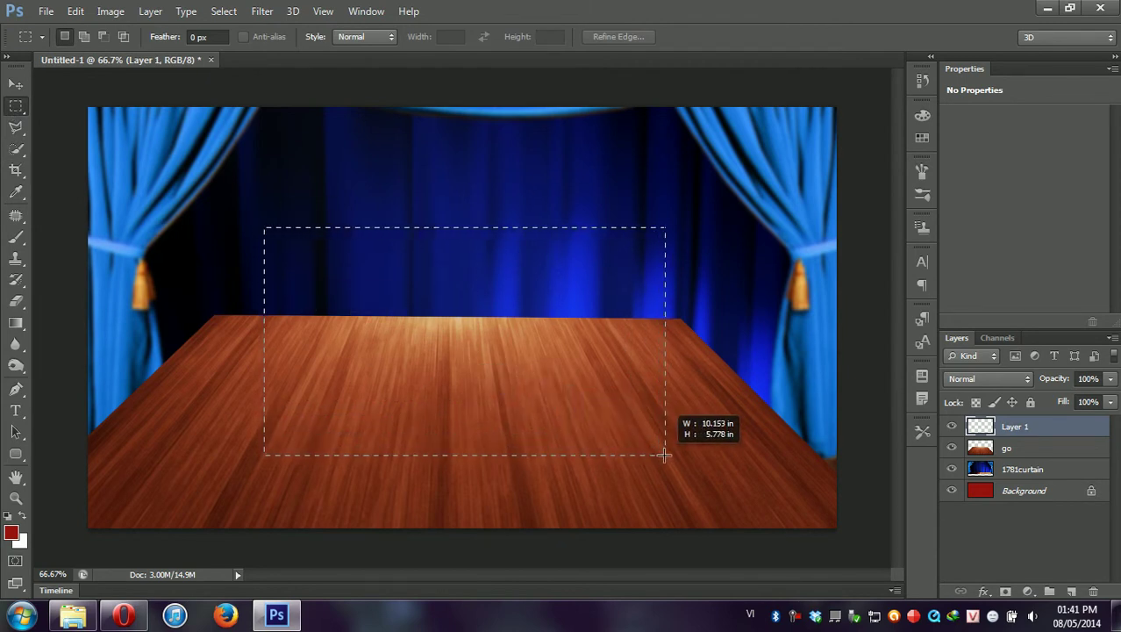
{"action": "left_click_drag", "start_coordinate": [659, 454], "coordinate": [673, 455]}
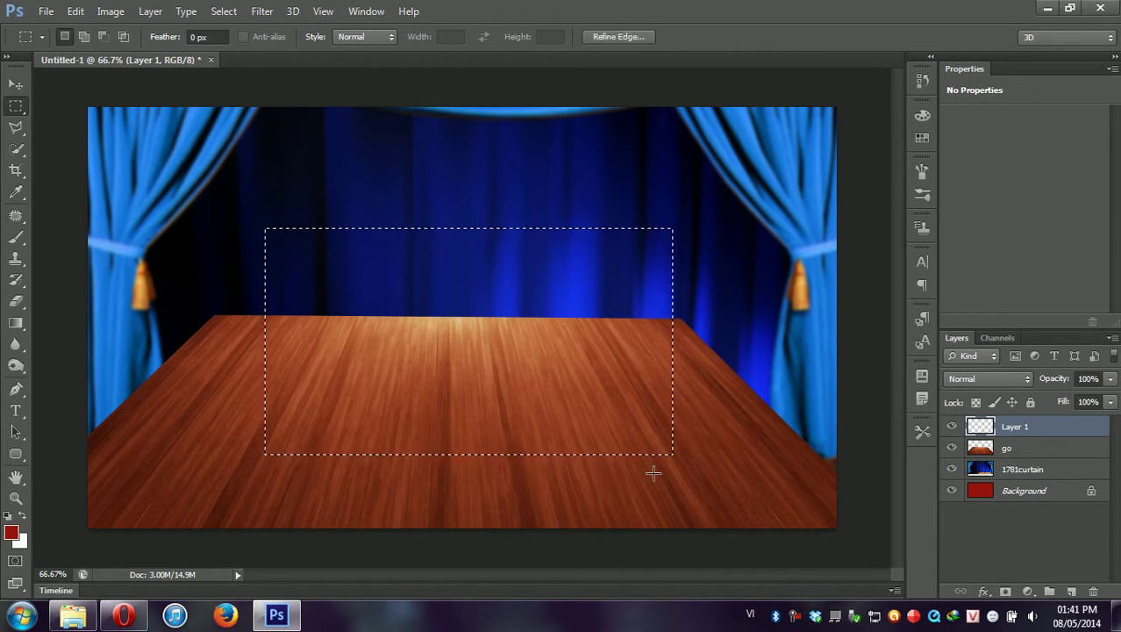
{"action": "left_click", "coordinate": [22, 516]}
{"action": "key", "text": "alt+BackSpace"}
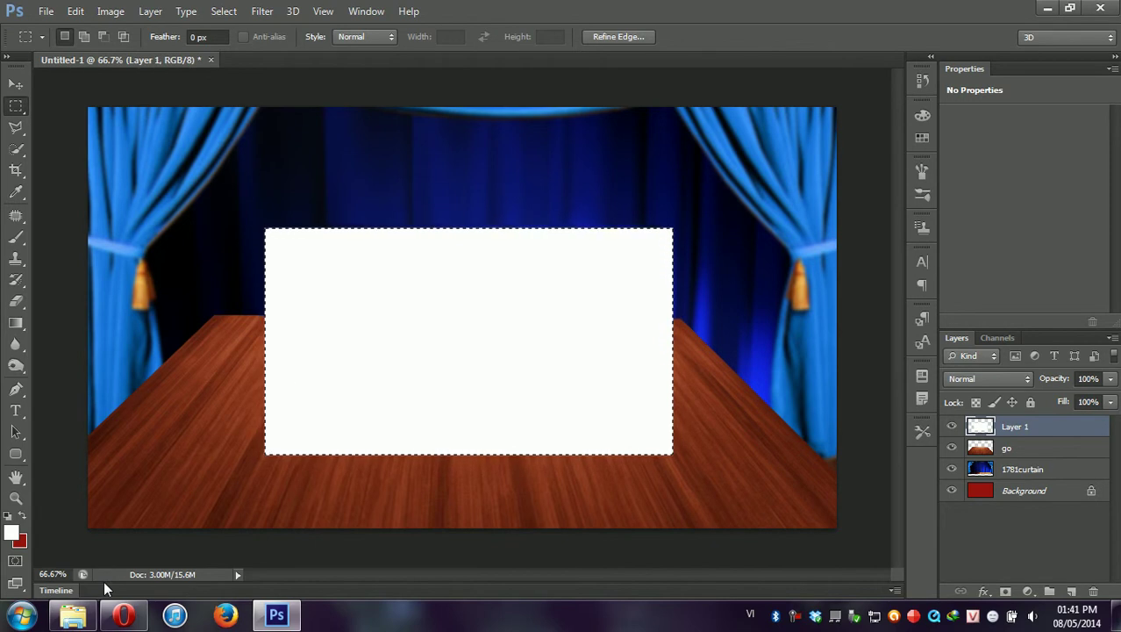
{"action": "key", "text": "ctrl+d"}
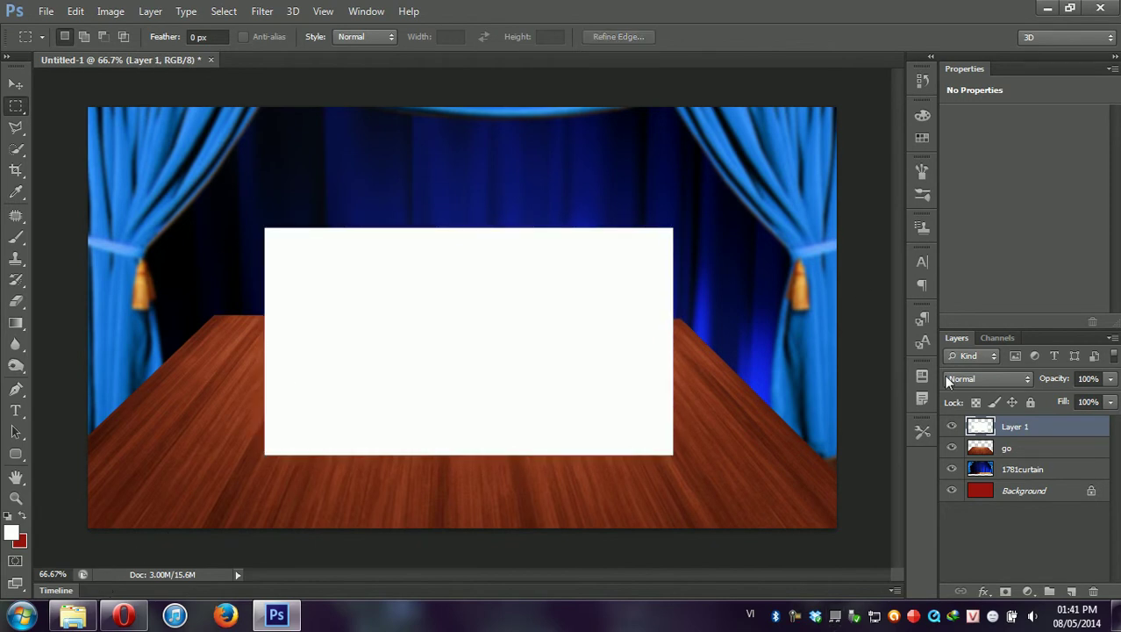
Step: Open Layer 1's Blending Options and enable Drop Shadow
{"action": "right_click", "coordinate": [989, 427]}
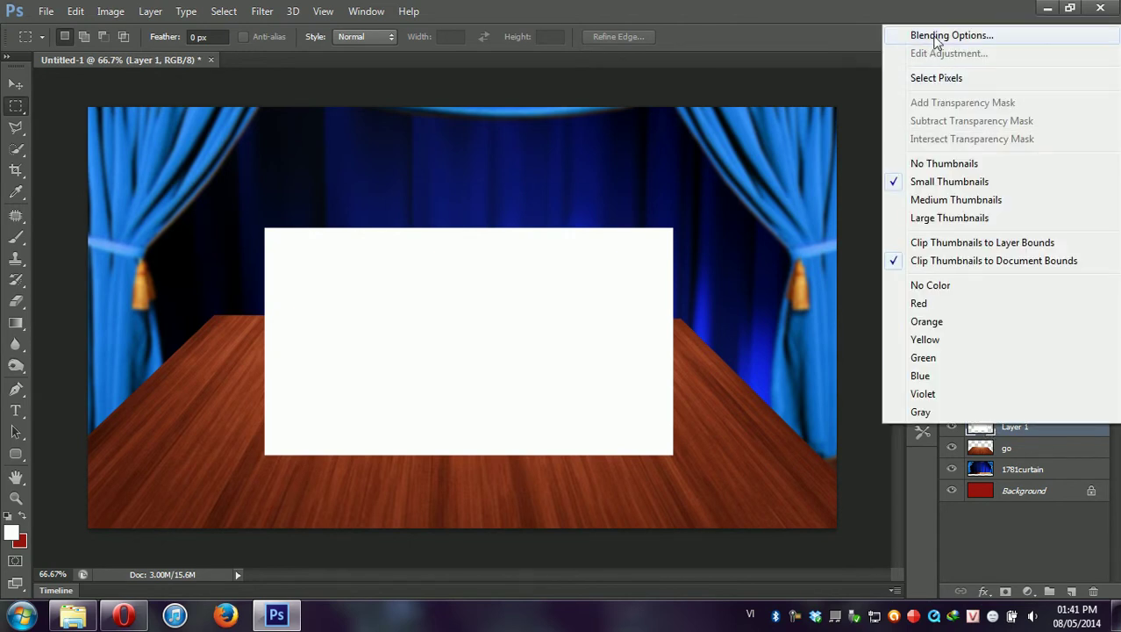
{"action": "left_click", "coordinate": [932, 35]}
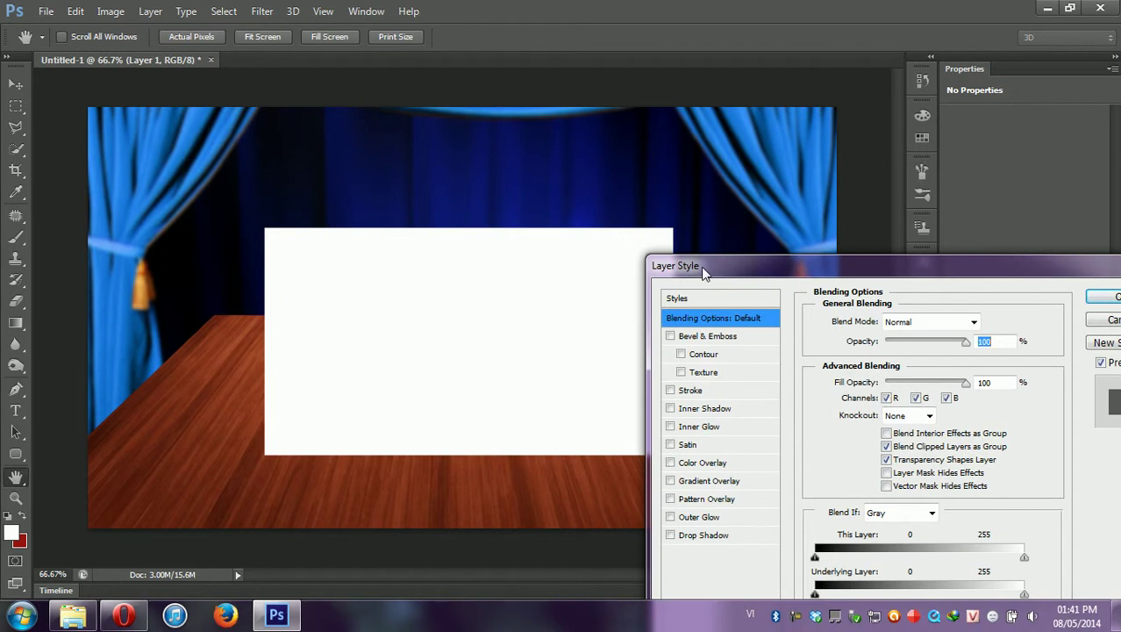
{"action": "left_click_drag", "start_coordinate": [705, 273], "coordinate": [709, 95]}
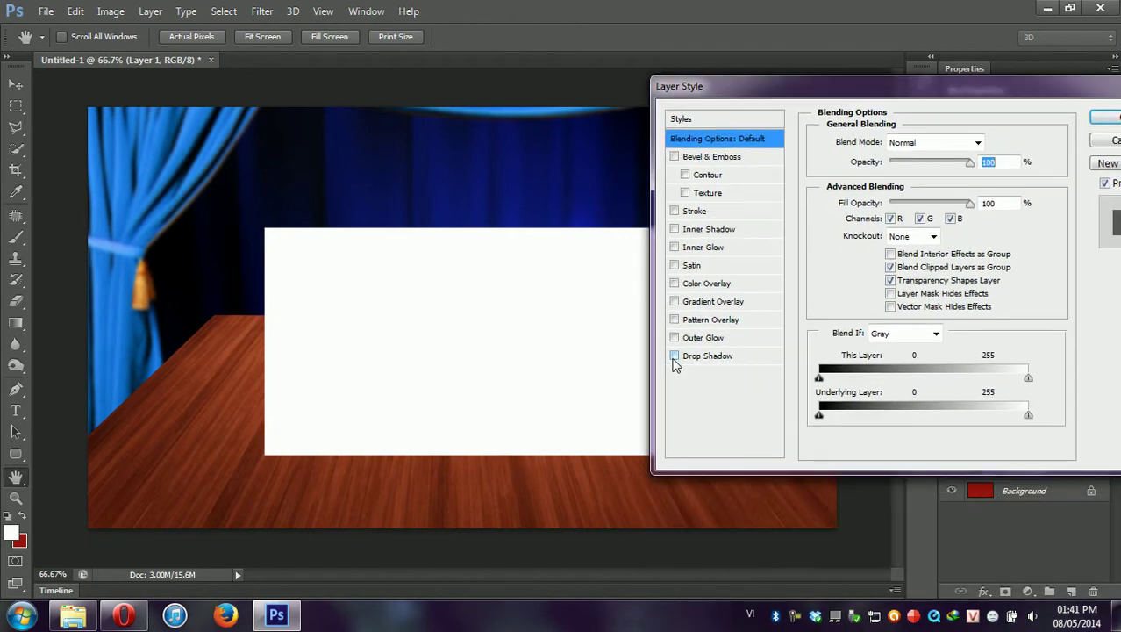
{"action": "left_click", "coordinate": [674, 356]}
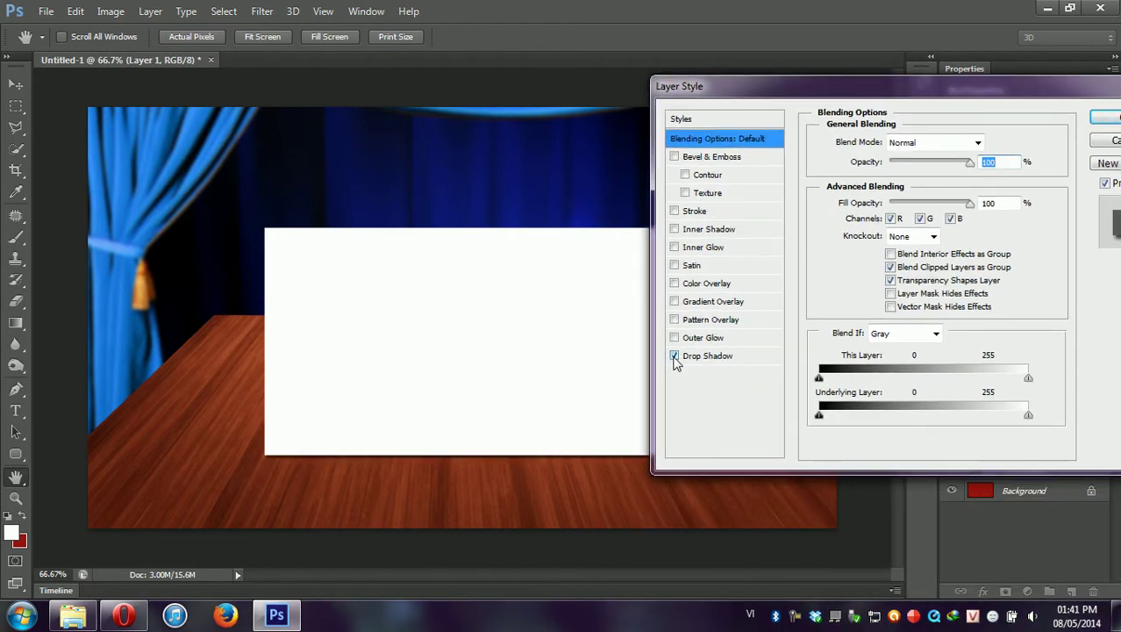
{"action": "left_click", "coordinate": [702, 358]}
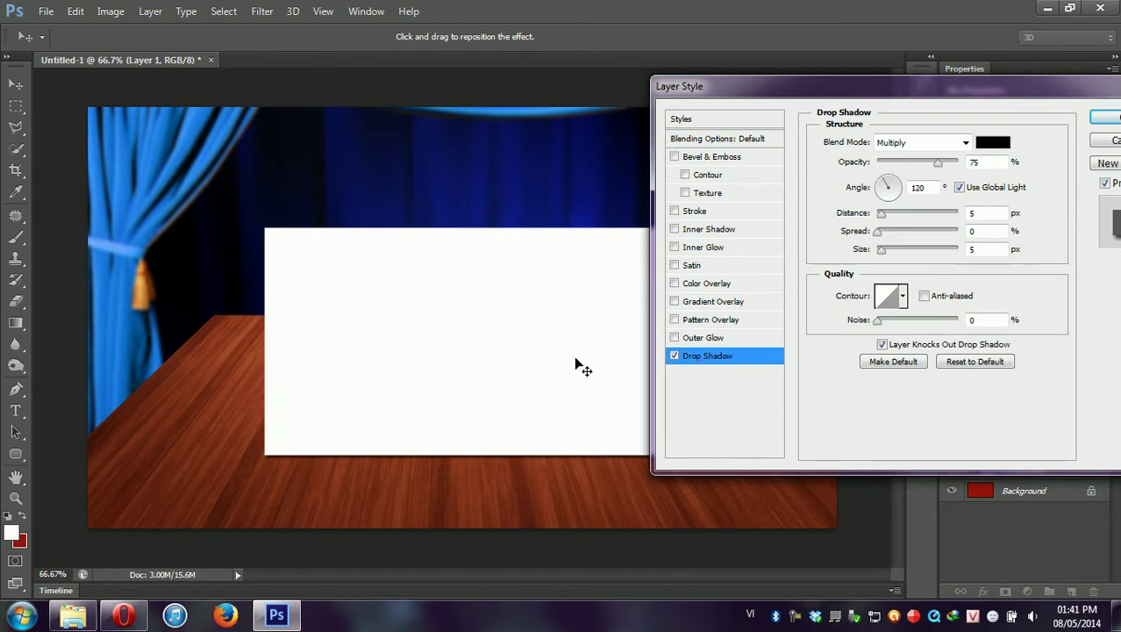
Step: Set the drop shadow to 100% opacity and 40 px size, then enable Outer Glow
{"action": "left_click_drag", "start_coordinate": [882, 250], "coordinate": [899, 252]}
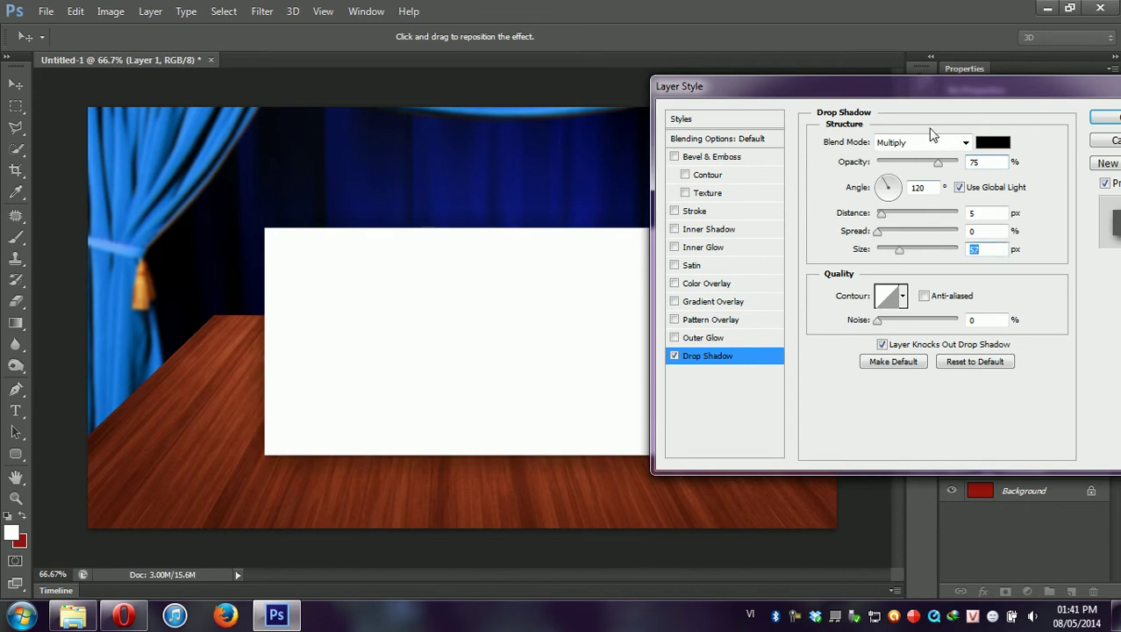
{"action": "mouse_move", "coordinate": [941, 167]}
{"action": "left_mouse_down"}
{"action": "mouse_move", "coordinate": [905, 166]}
{"action": "mouse_move", "coordinate": [967, 169]}
{"action": "left_mouse_up"}
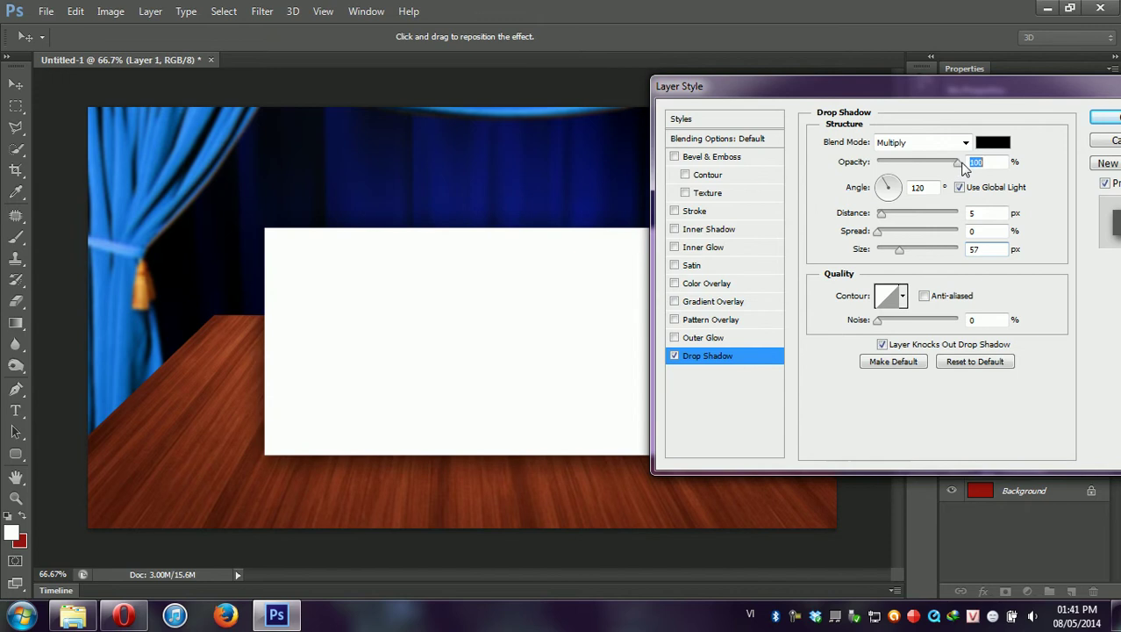
{"action": "left_click_drag", "start_coordinate": [899, 250], "coordinate": [893, 251]}
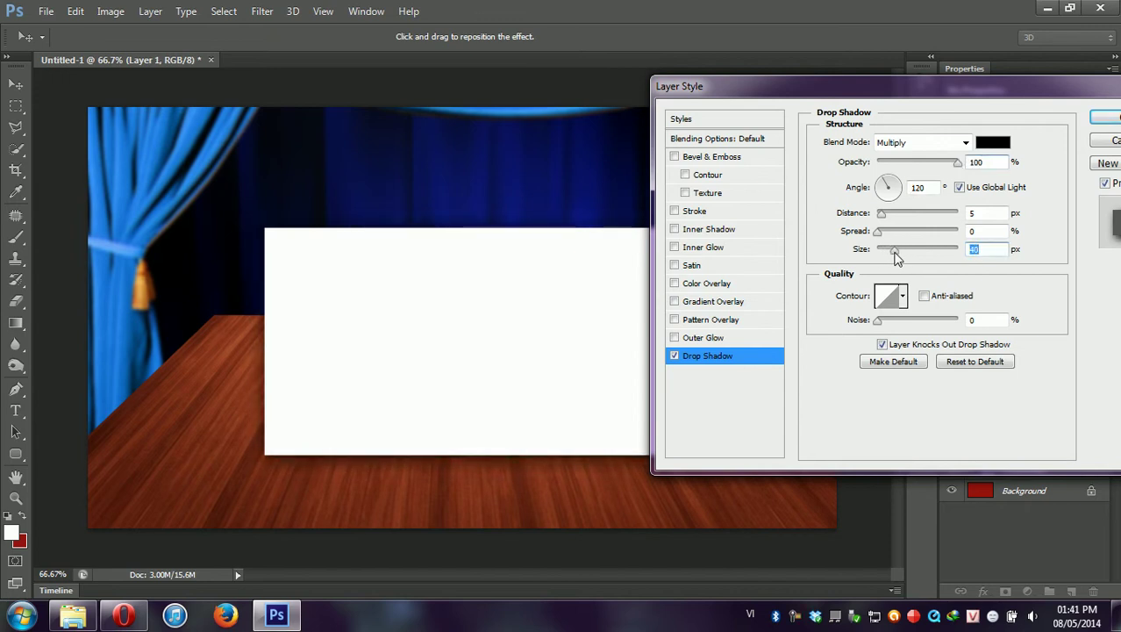
{"action": "left_click", "coordinate": [675, 339]}
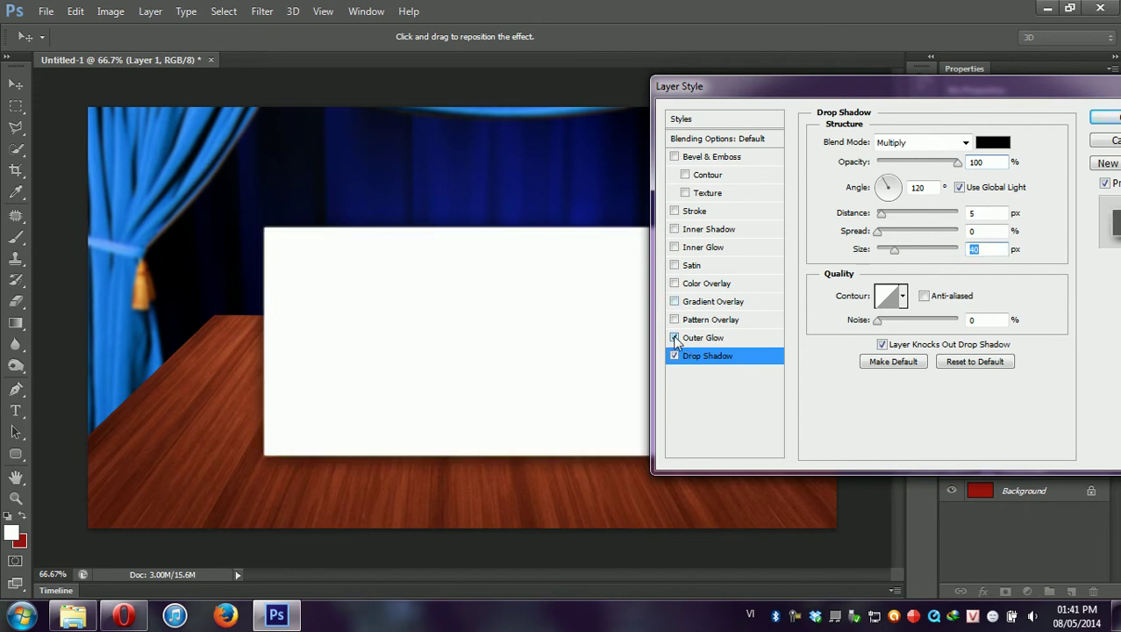
Step: Enlarge the outer glow to 68 px size
{"action": "left_click", "coordinate": [700, 338]}
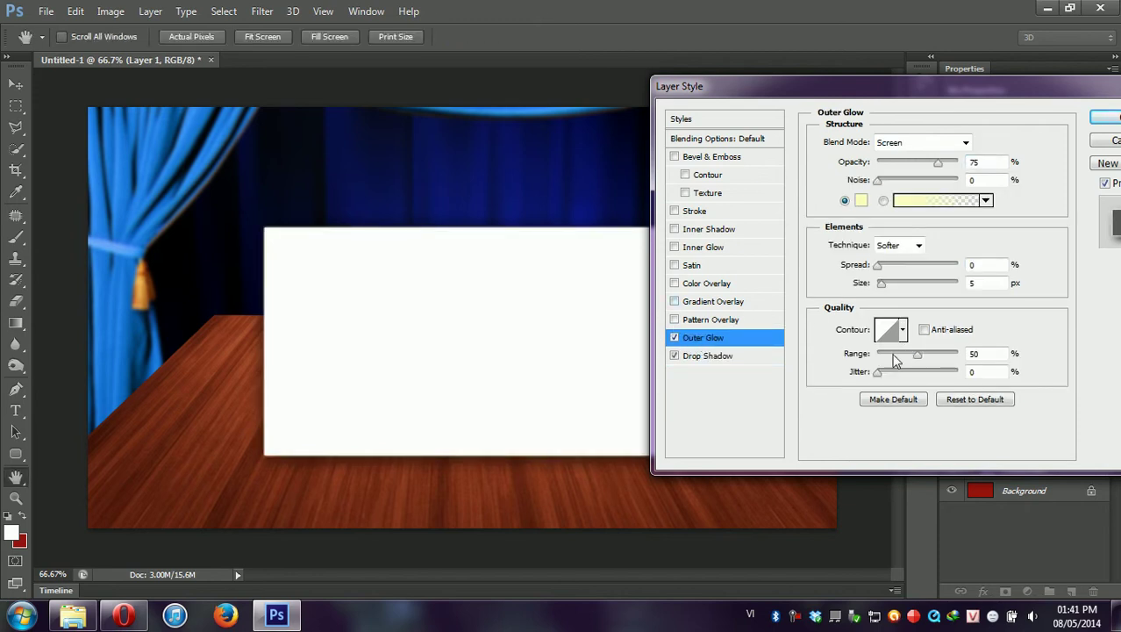
{"action": "left_click_drag", "start_coordinate": [882, 284], "coordinate": [896, 284]}
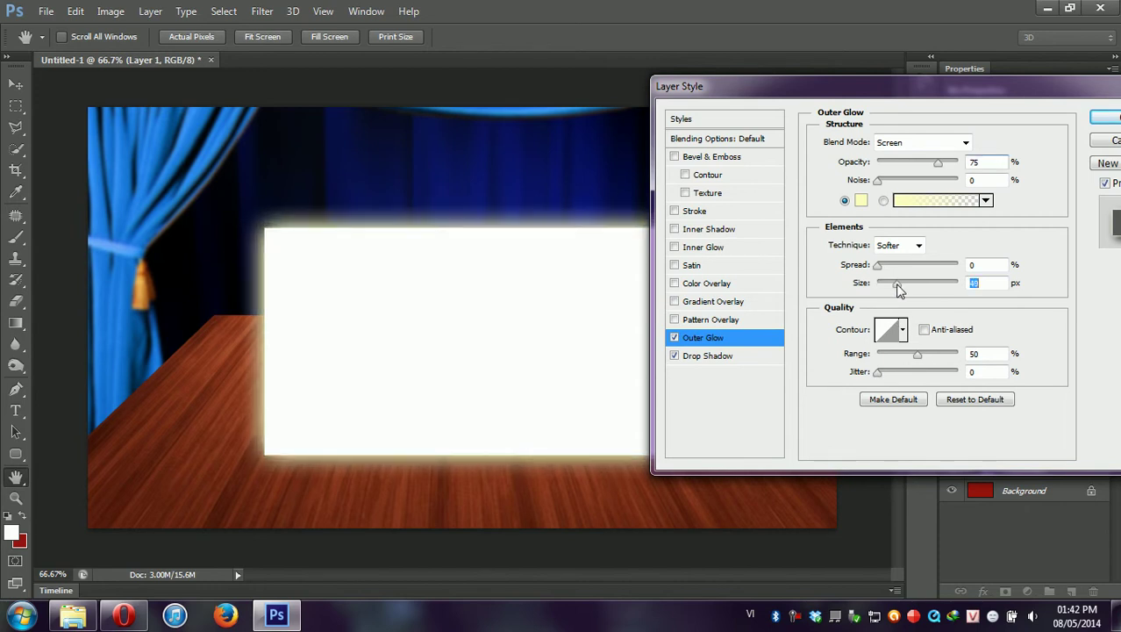
{"action": "mouse_move", "coordinate": [899, 289]}
{"action": "left_mouse_down"}
{"action": "mouse_move", "coordinate": [888, 290]}
{"action": "mouse_move", "coordinate": [907, 284]}
{"action": "left_mouse_up"}
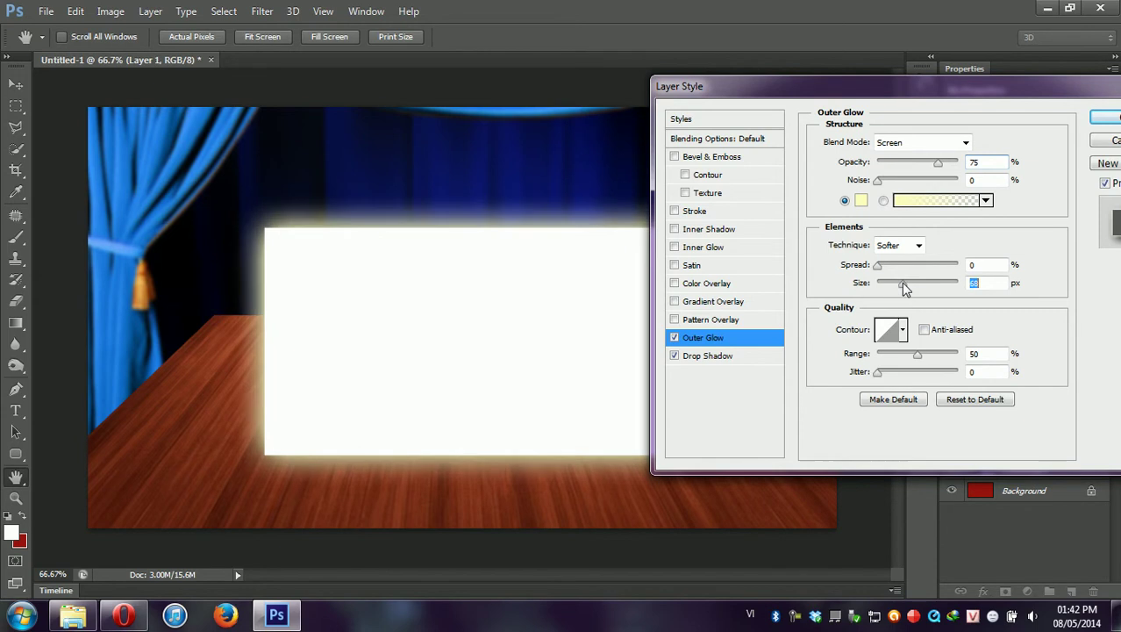
Step: Change the outer glow colour from pale yellow to purple
{"action": "left_click", "coordinate": [863, 202]}
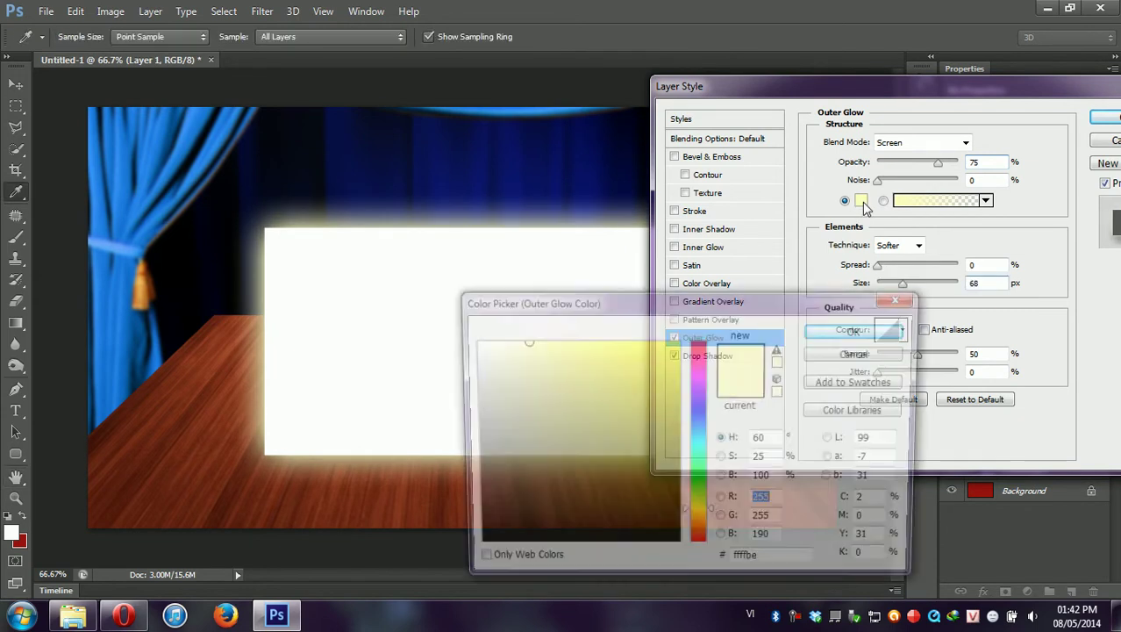
{"action": "left_click", "coordinate": [670, 354]}
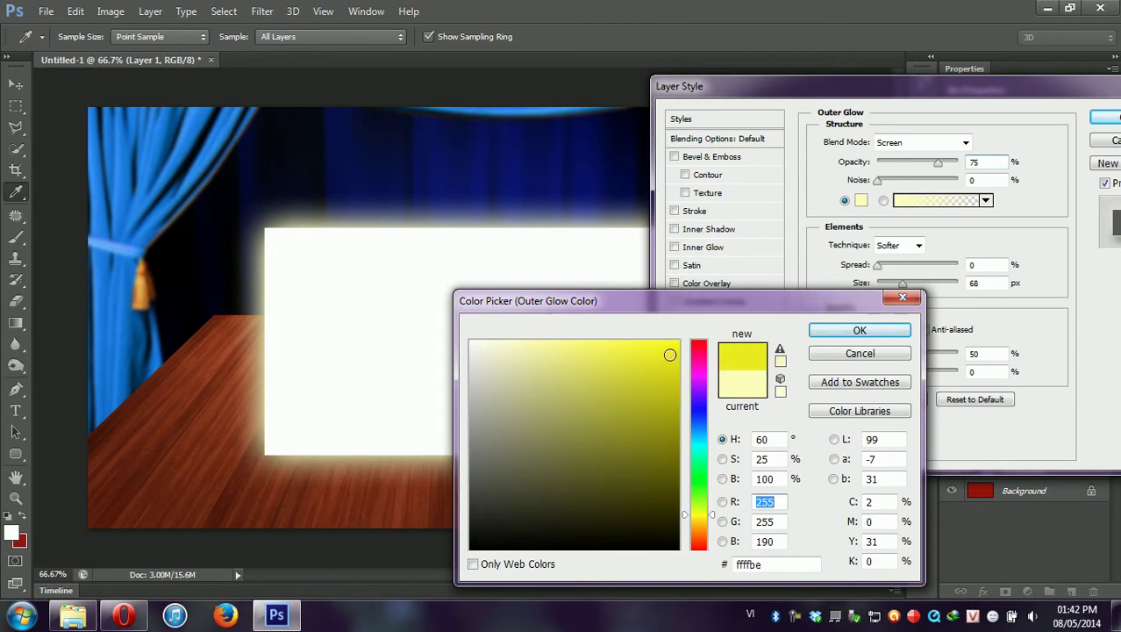
{"action": "left_click", "coordinate": [698, 350]}
{"action": "left_click", "coordinate": [648, 403]}
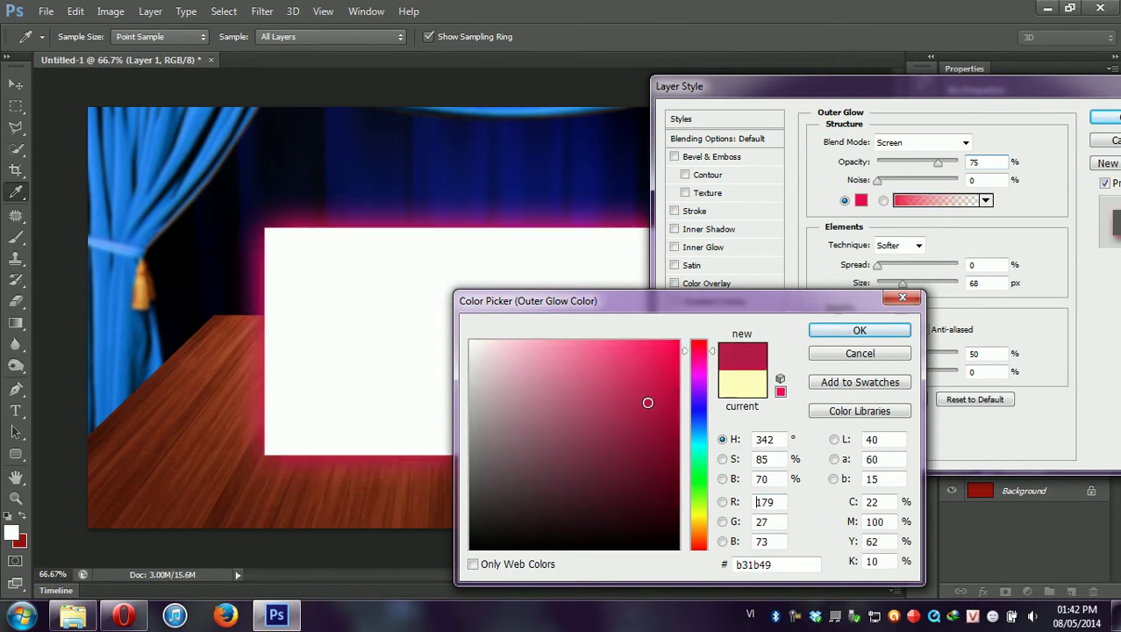
{"action": "left_click", "coordinate": [611, 374]}
{"action": "left_click", "coordinate": [700, 403]}
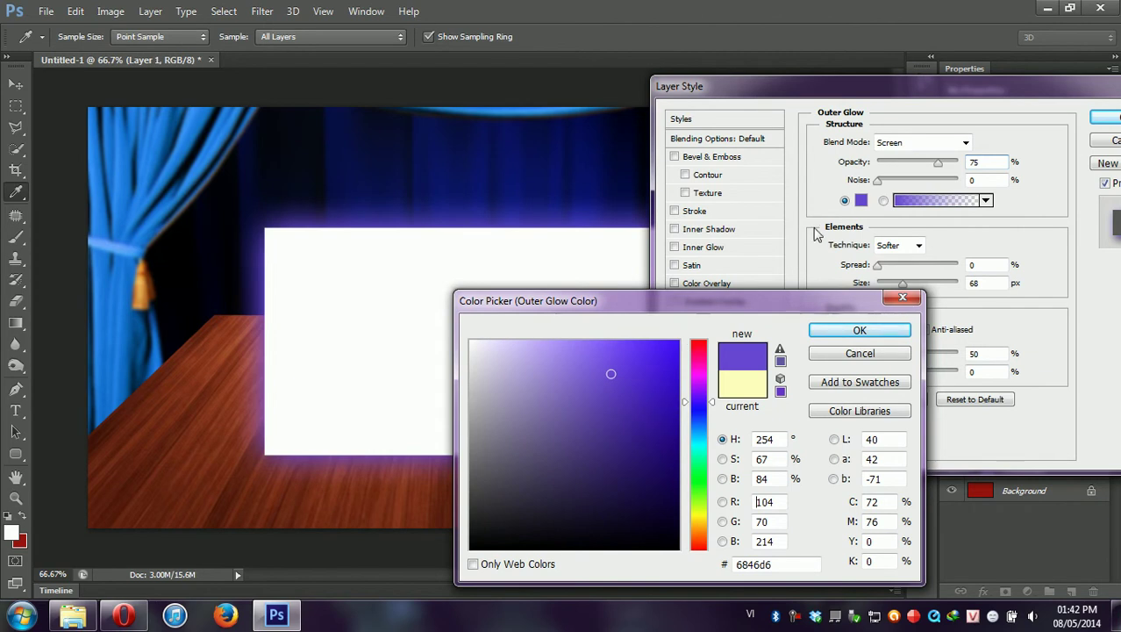
{"action": "left_click", "coordinate": [882, 181]}
{"action": "left_click", "coordinate": [846, 331]}
Step: Lower the outer glow opacity to 37%, keeping the Screen blend mode
{"action": "mouse_move", "coordinate": [878, 180]}
{"action": "left_mouse_down"}
{"action": "mouse_move", "coordinate": [959, 193]}
{"action": "mouse_move", "coordinate": [865, 184]}
{"action": "left_mouse_up"}
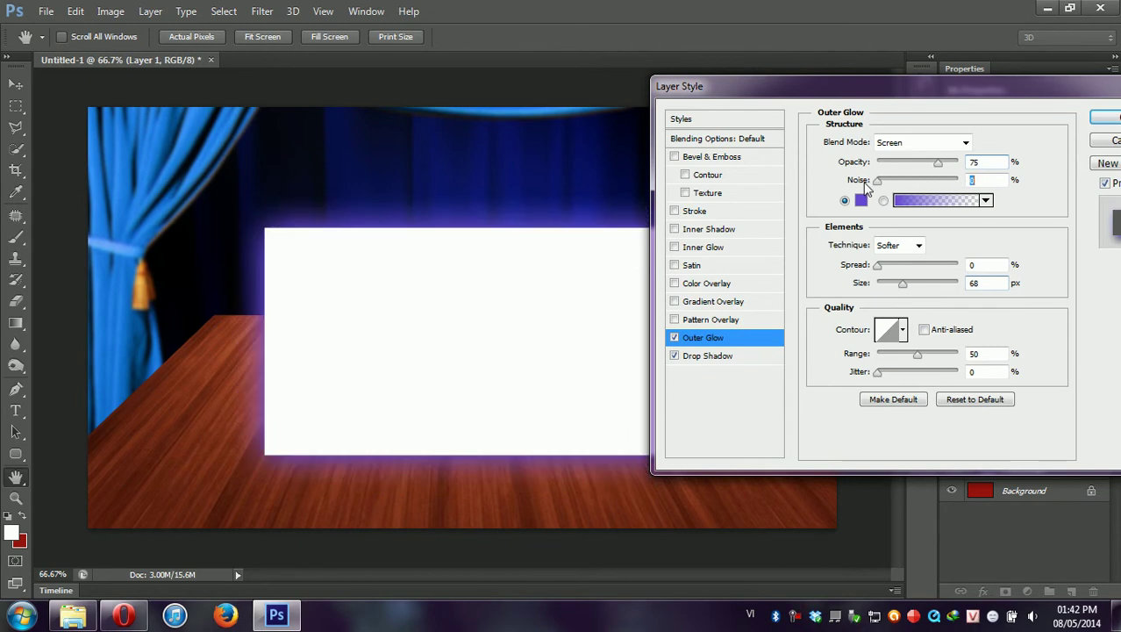
{"action": "mouse_move", "coordinate": [916, 171]}
{"action": "left_mouse_down"}
{"action": "mouse_move", "coordinate": [908, 168]}
{"action": "mouse_move", "coordinate": [933, 173]}
{"action": "mouse_move", "coordinate": [909, 180]}
{"action": "left_mouse_up"}
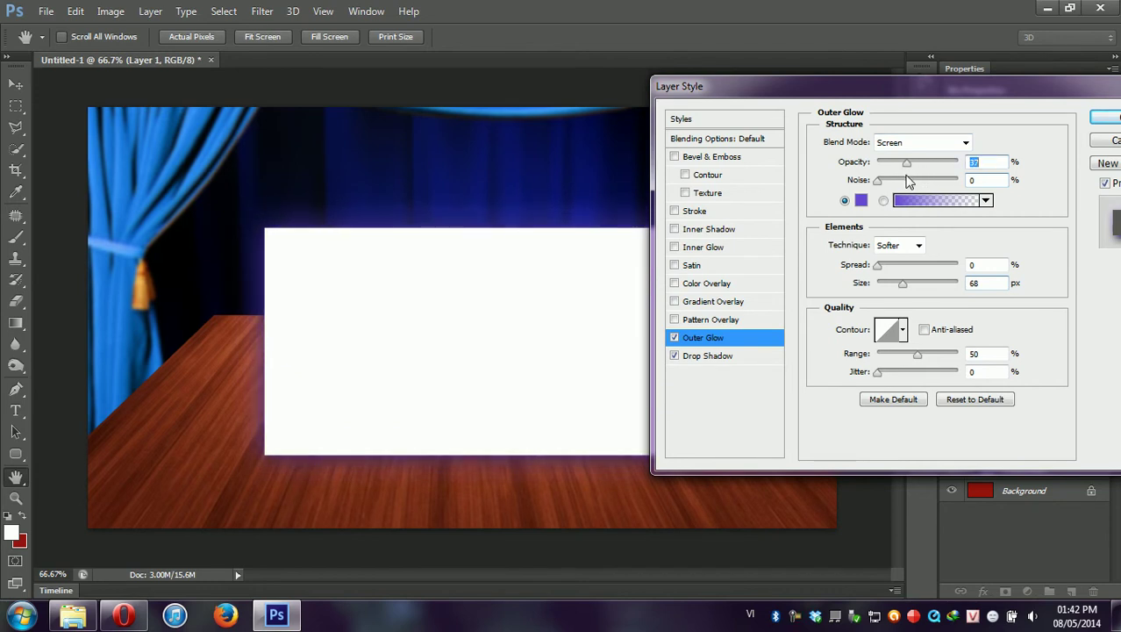
{"action": "left_click", "coordinate": [928, 142]}
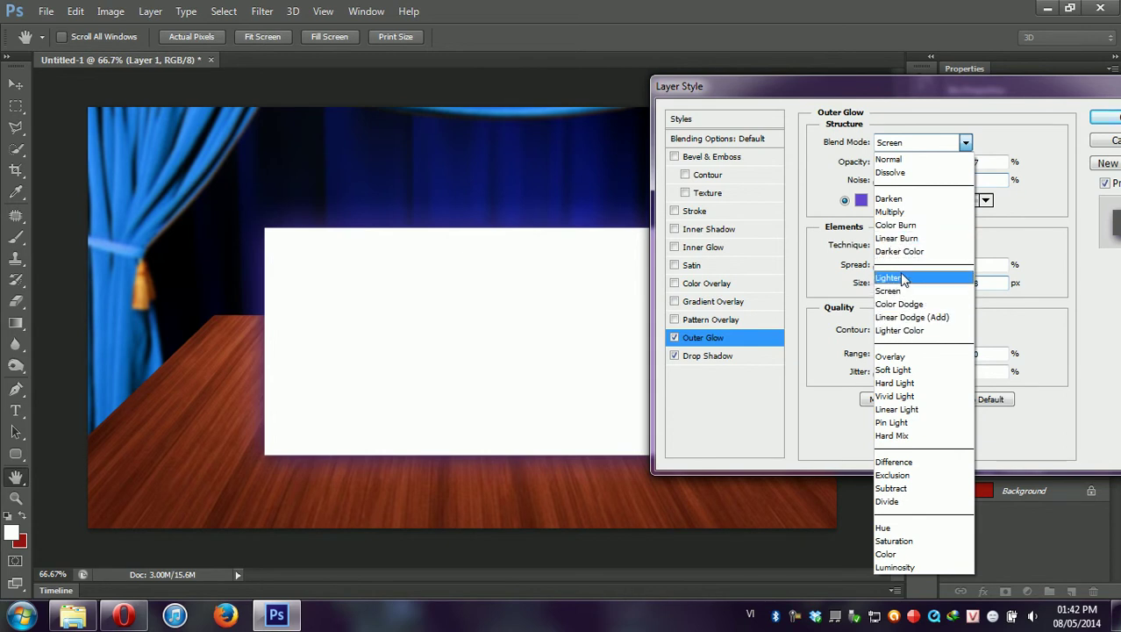
{"action": "left_click", "coordinate": [1042, 196]}
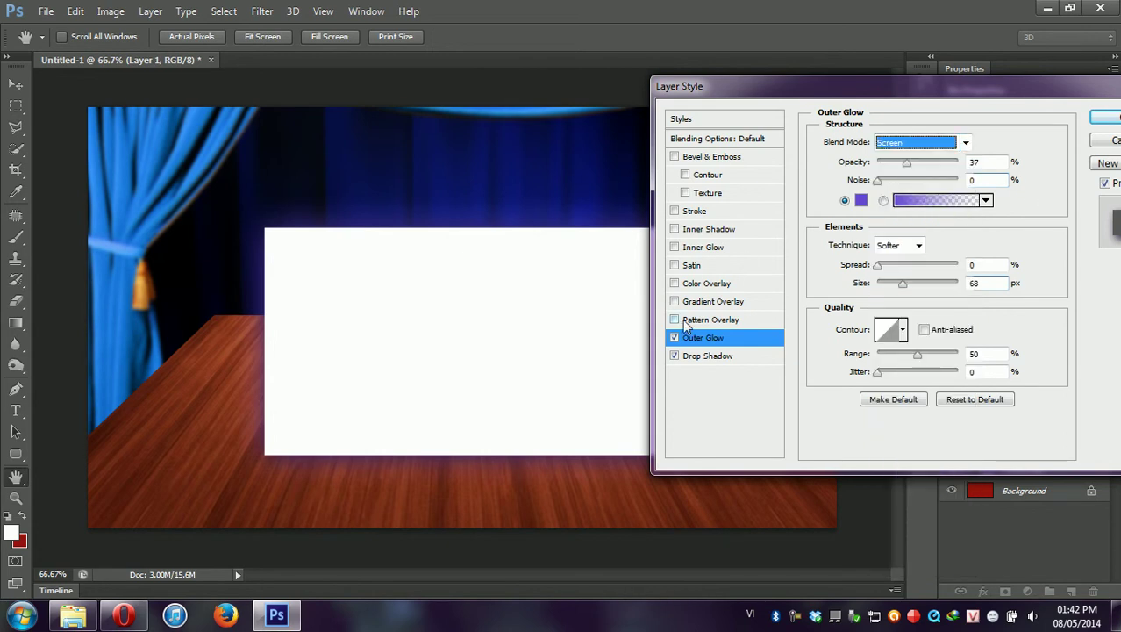
Step: Turn off Outer Glow, then try and remove a gradient overlay and a portrait pattern overlay
{"action": "left_click", "coordinate": [674, 337]}
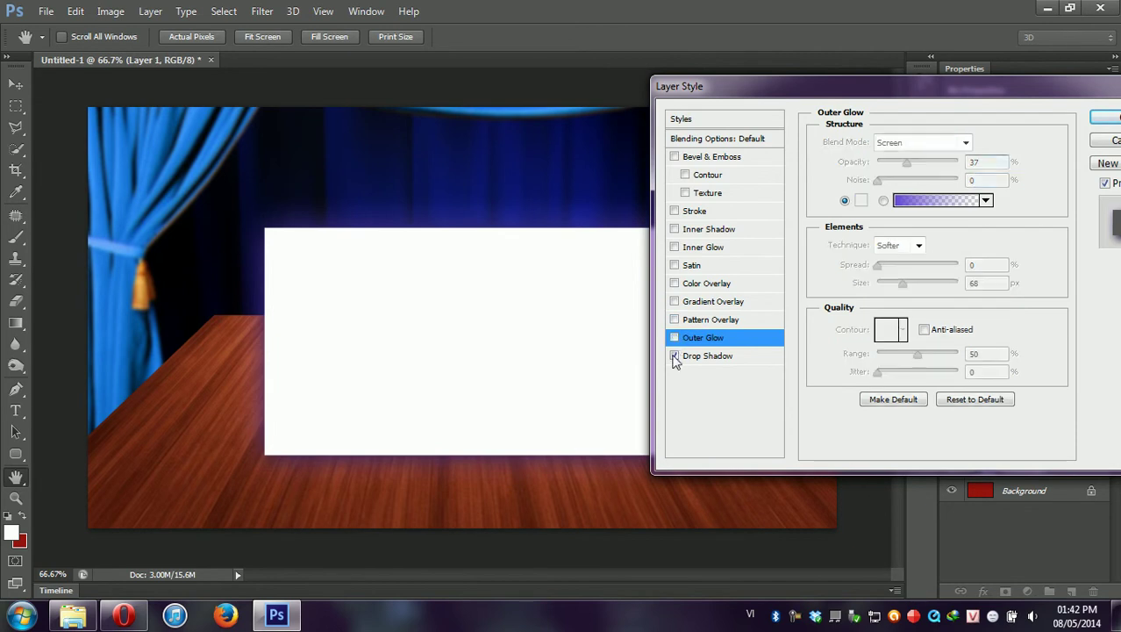
{"action": "left_click", "coordinate": [675, 302]}
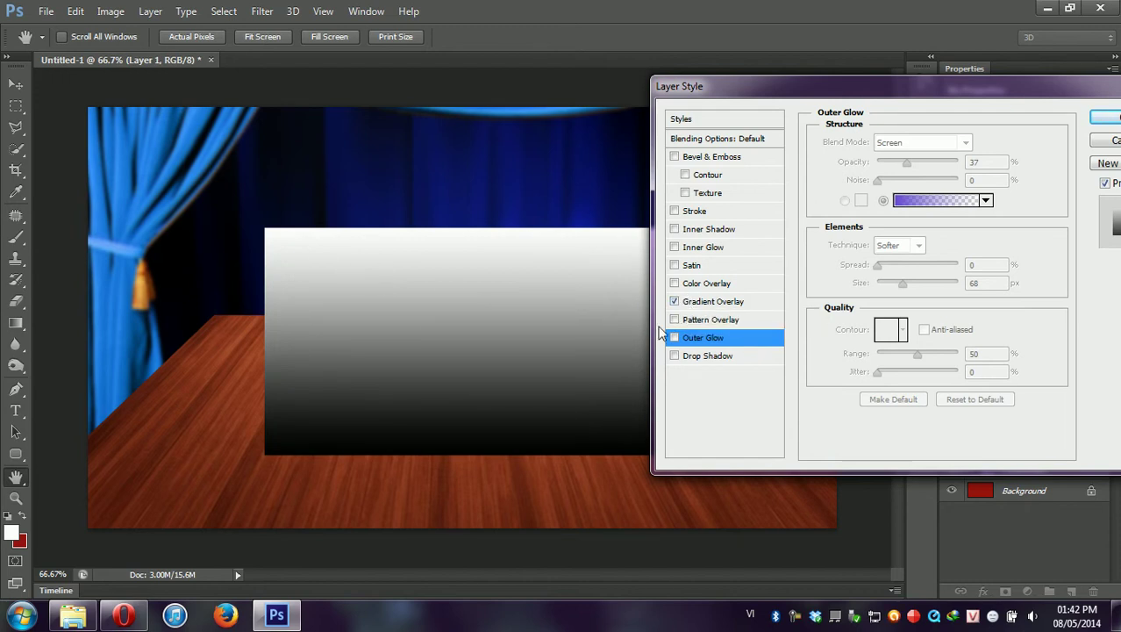
{"action": "left_click", "coordinate": [674, 302]}
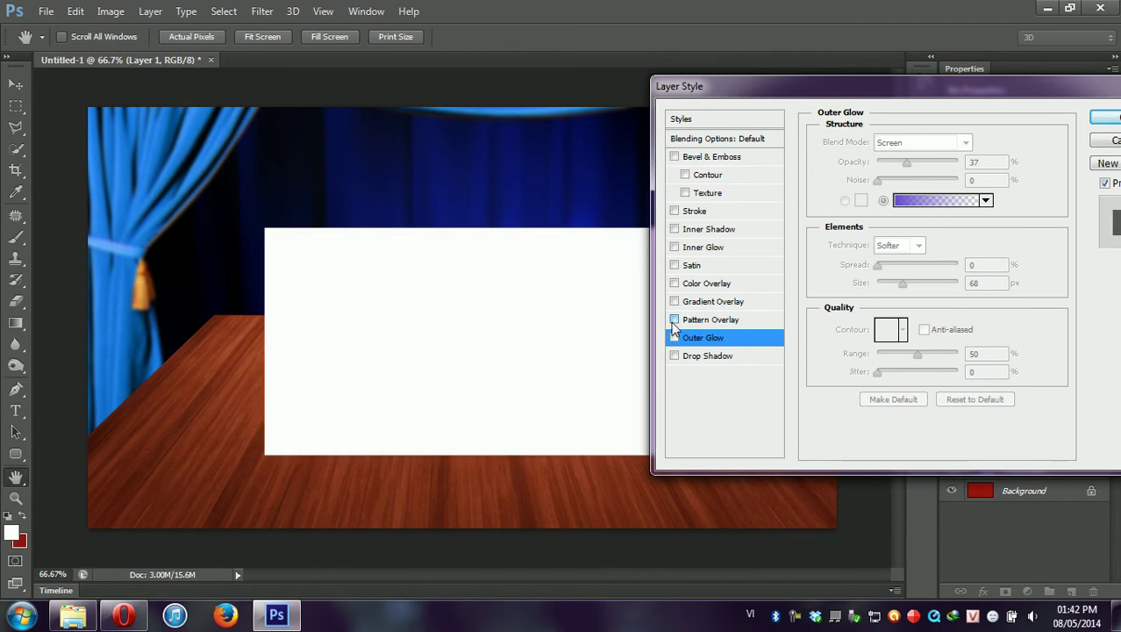
{"action": "left_click", "coordinate": [675, 320]}
{"action": "left_click", "coordinate": [703, 321]}
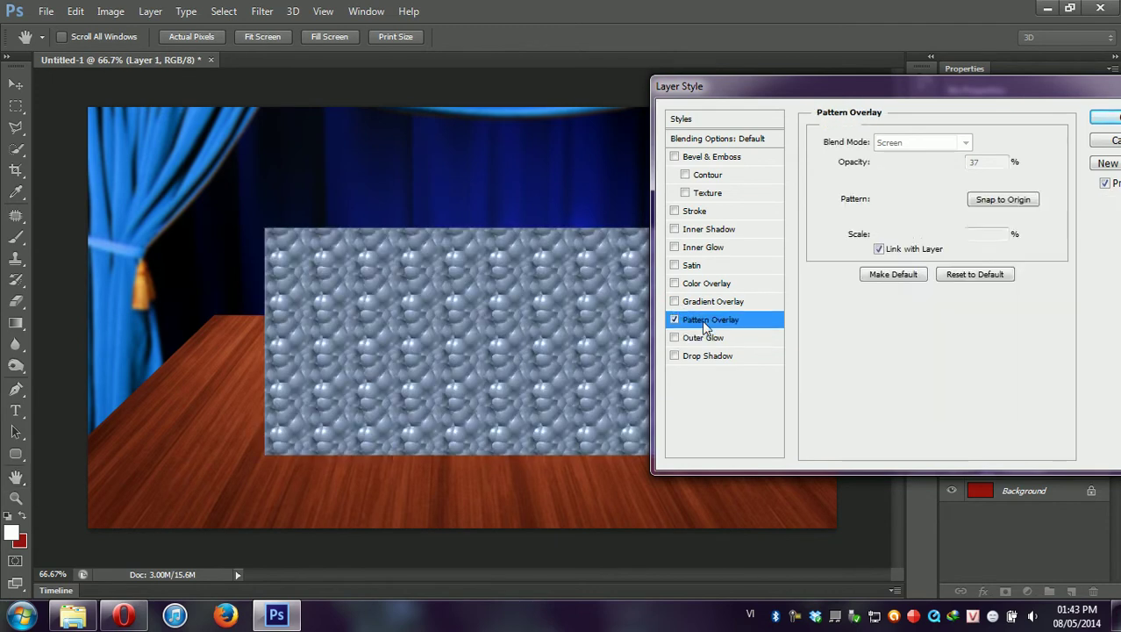
{"action": "left_click", "coordinate": [932, 211]}
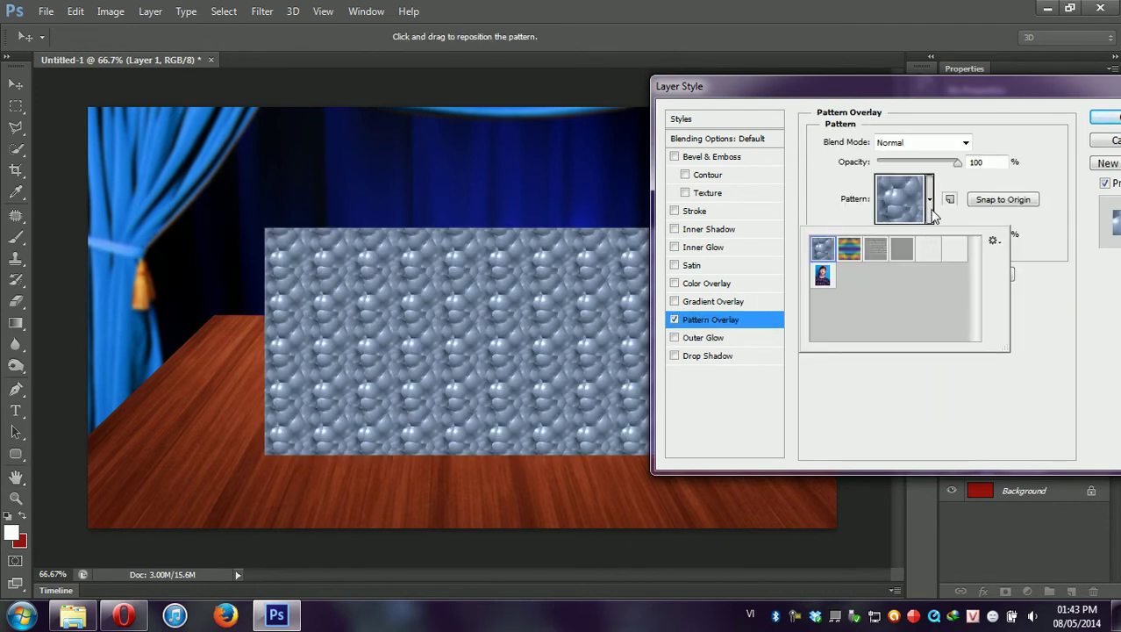
{"action": "left_click", "coordinate": [822, 277]}
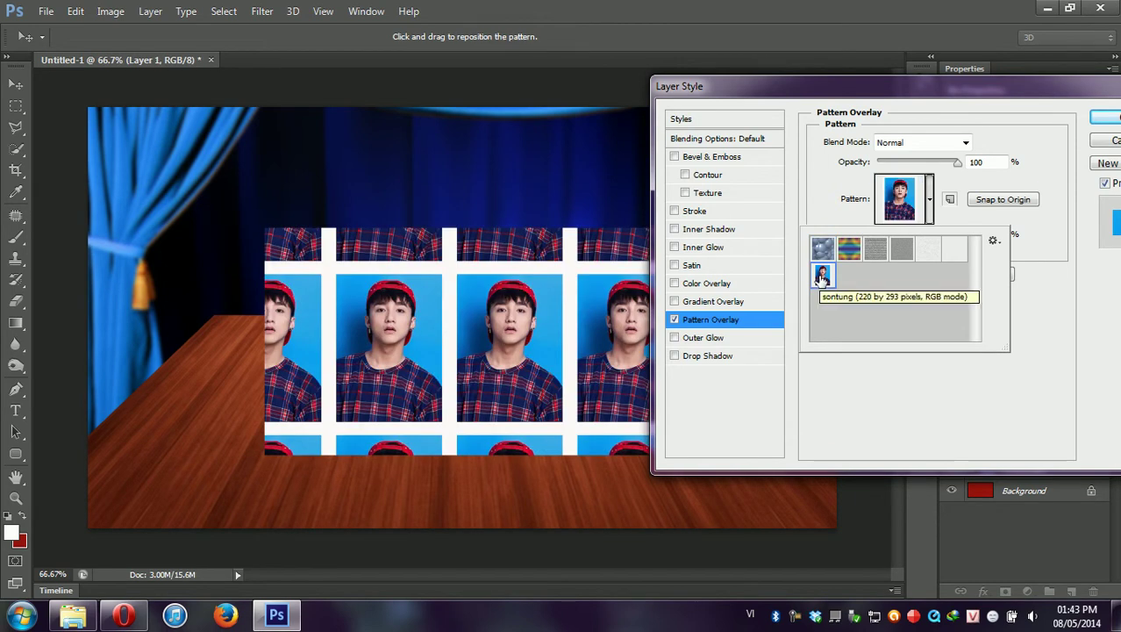
{"action": "left_click", "coordinate": [676, 321]}
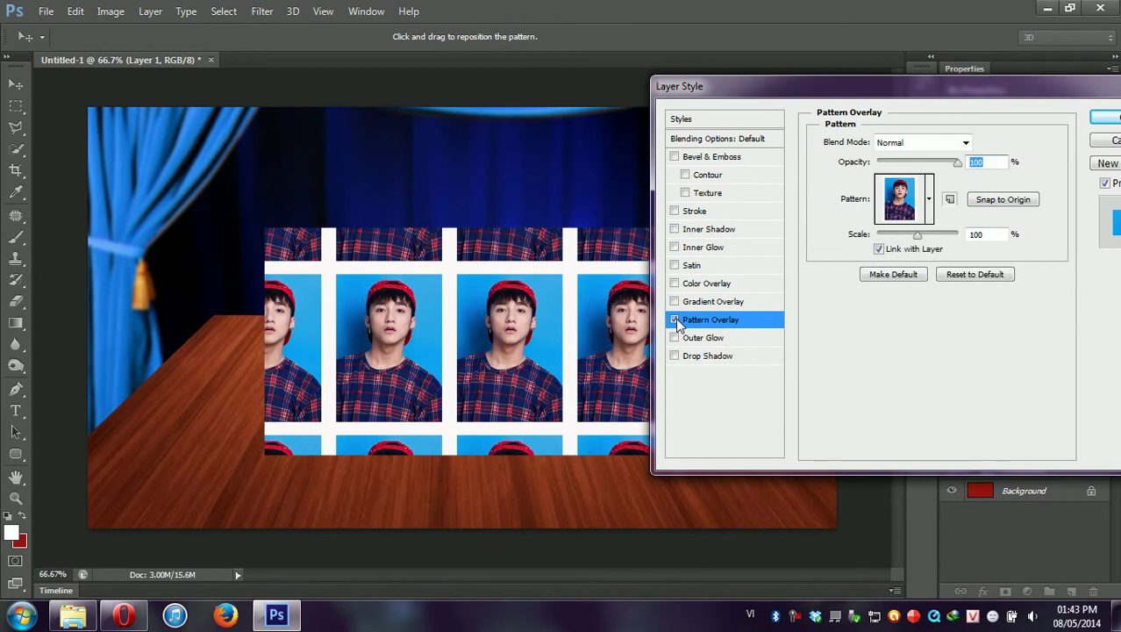
Step: Try a red Color Overlay in Multiply mode, then swap it for Satin
{"action": "left_click", "coordinate": [675, 283]}
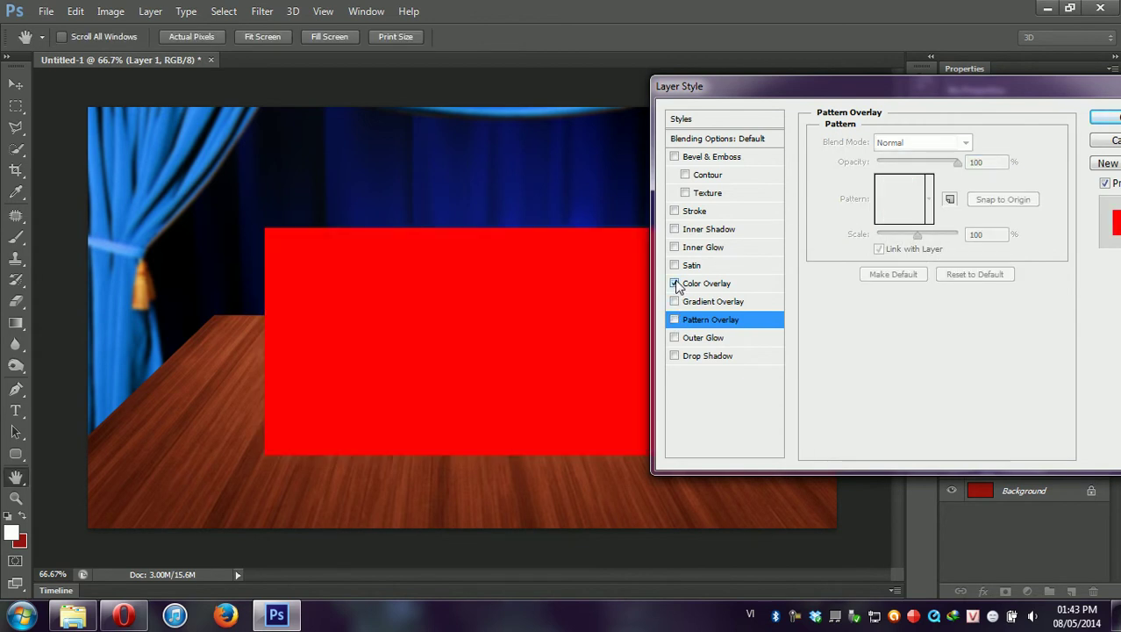
{"action": "left_click", "coordinate": [711, 286]}
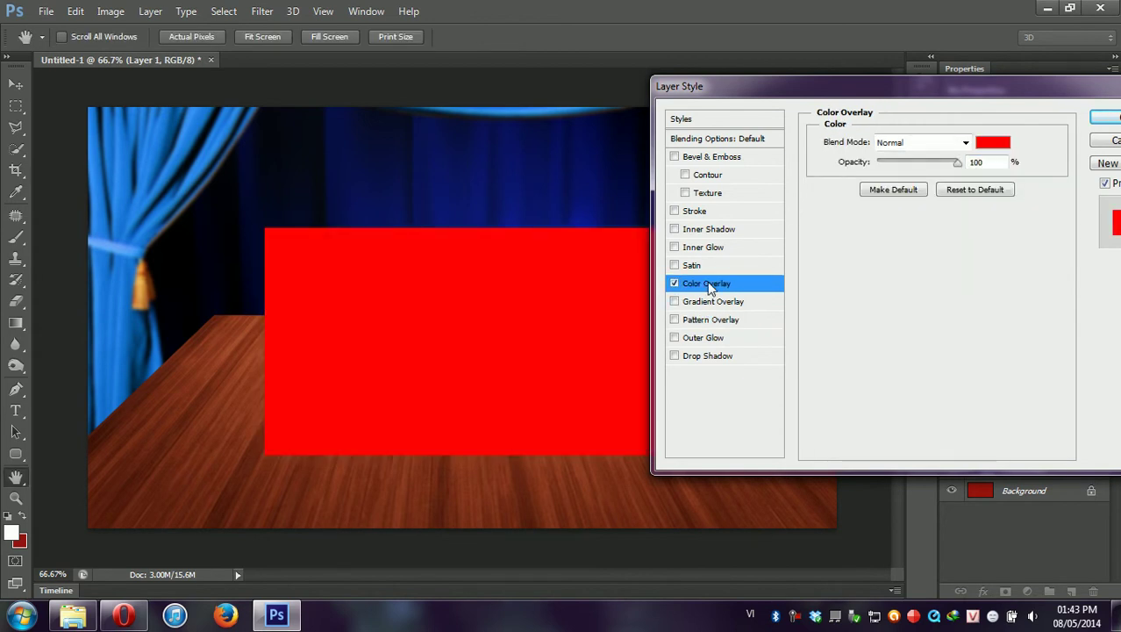
{"action": "left_click", "coordinate": [965, 142]}
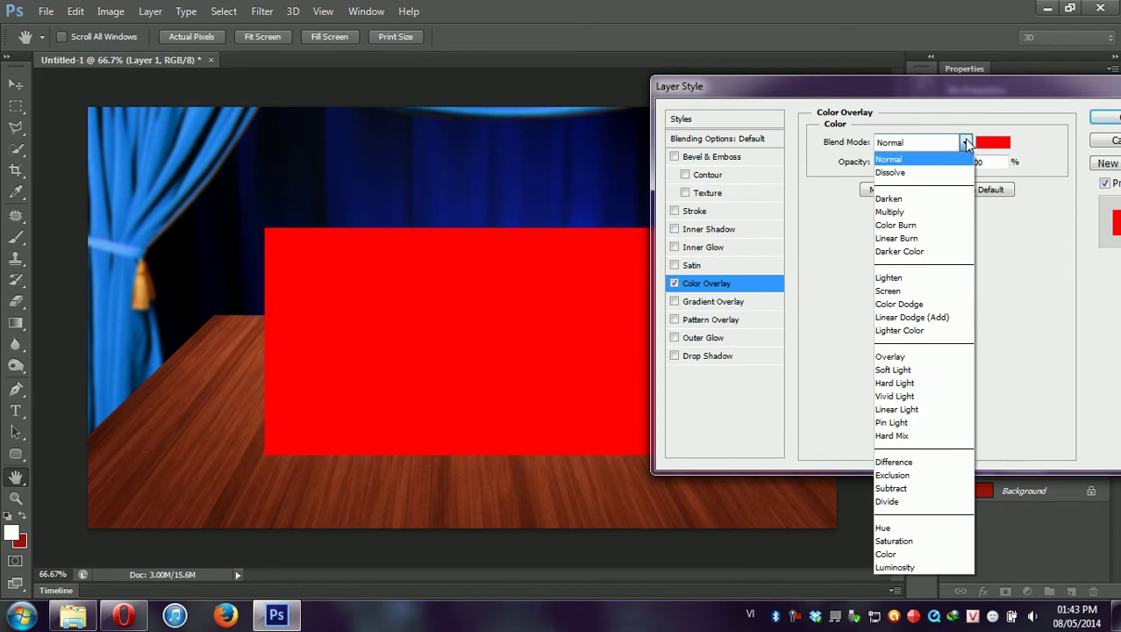
{"action": "left_click", "coordinate": [903, 212]}
{"action": "mouse_move", "coordinate": [957, 162]}
{"action": "left_mouse_down"}
{"action": "mouse_move", "coordinate": [903, 163]}
{"action": "mouse_move", "coordinate": [958, 163]}
{"action": "left_mouse_up"}
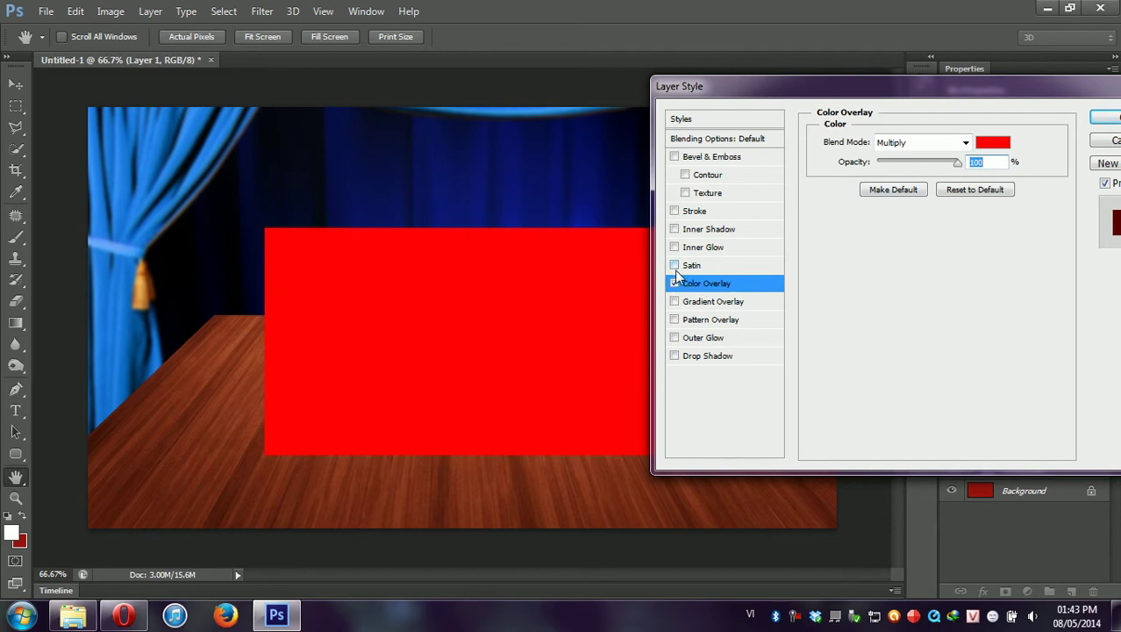
{"action": "left_click", "coordinate": [674, 281]}
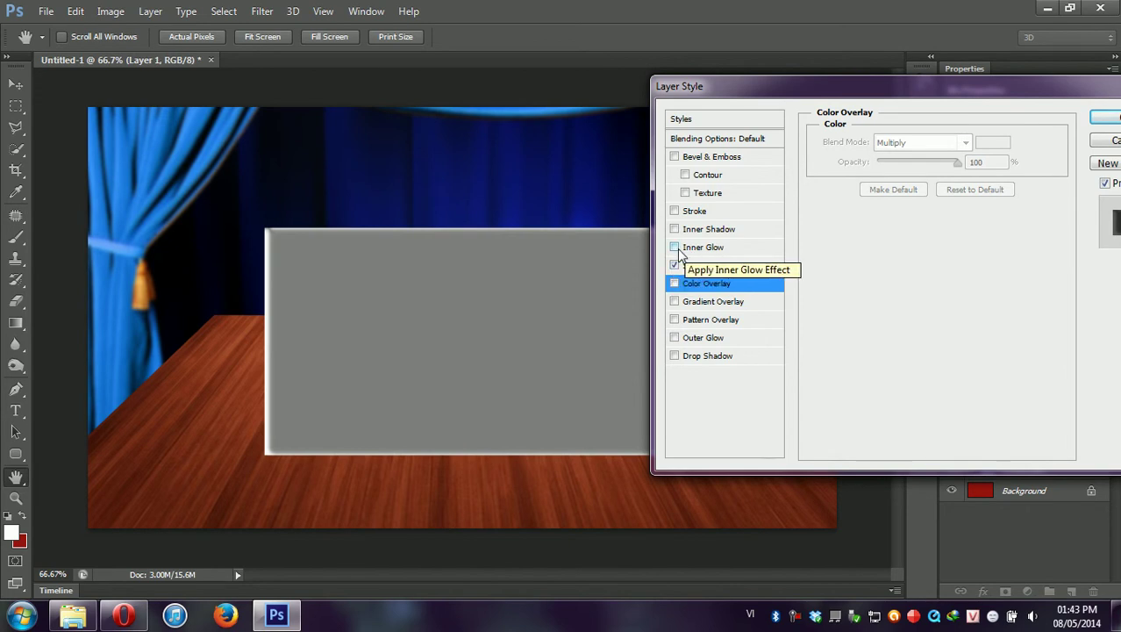
Step: Remove Satin and enable Inner Glow with a saturated red colour
{"action": "left_click", "coordinate": [674, 265]}
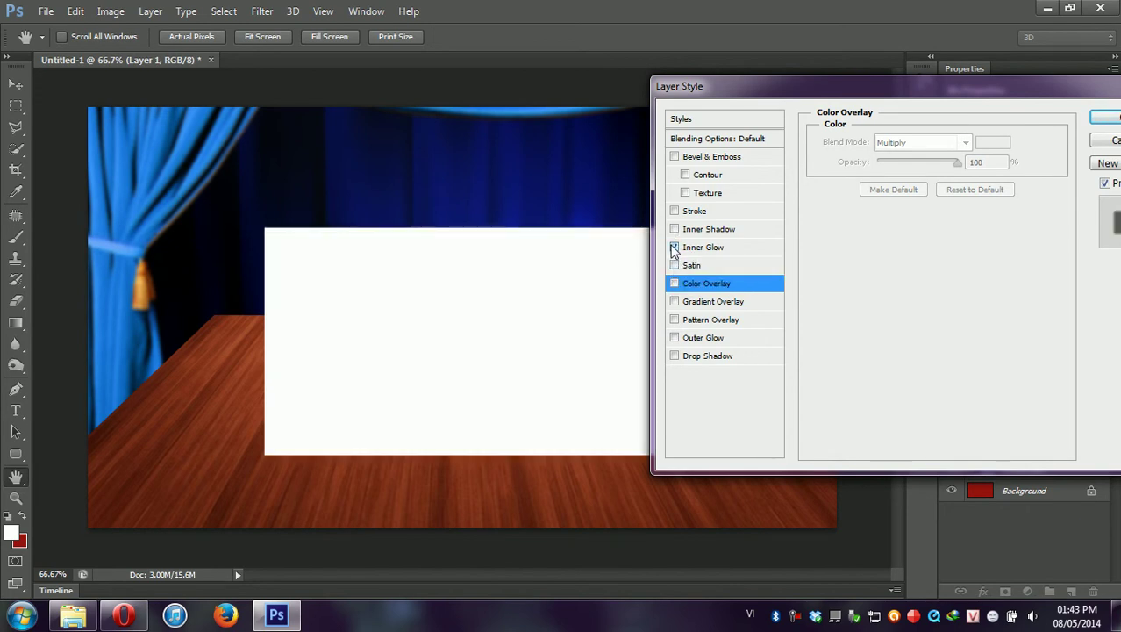
{"action": "left_click", "coordinate": [704, 247]}
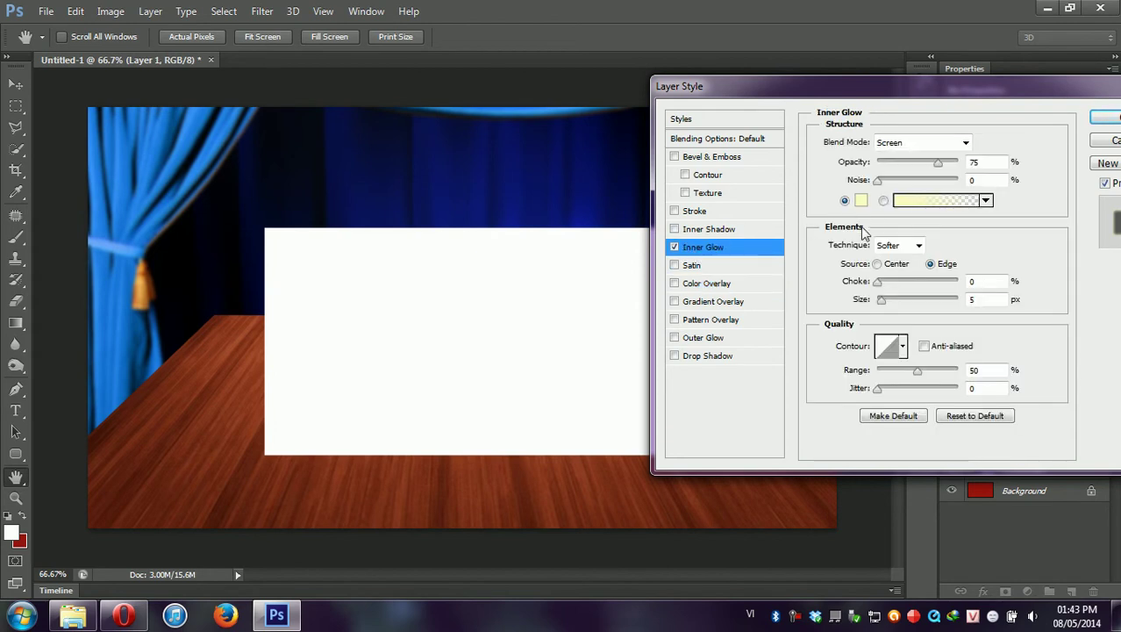
{"action": "left_click", "coordinate": [860, 202]}
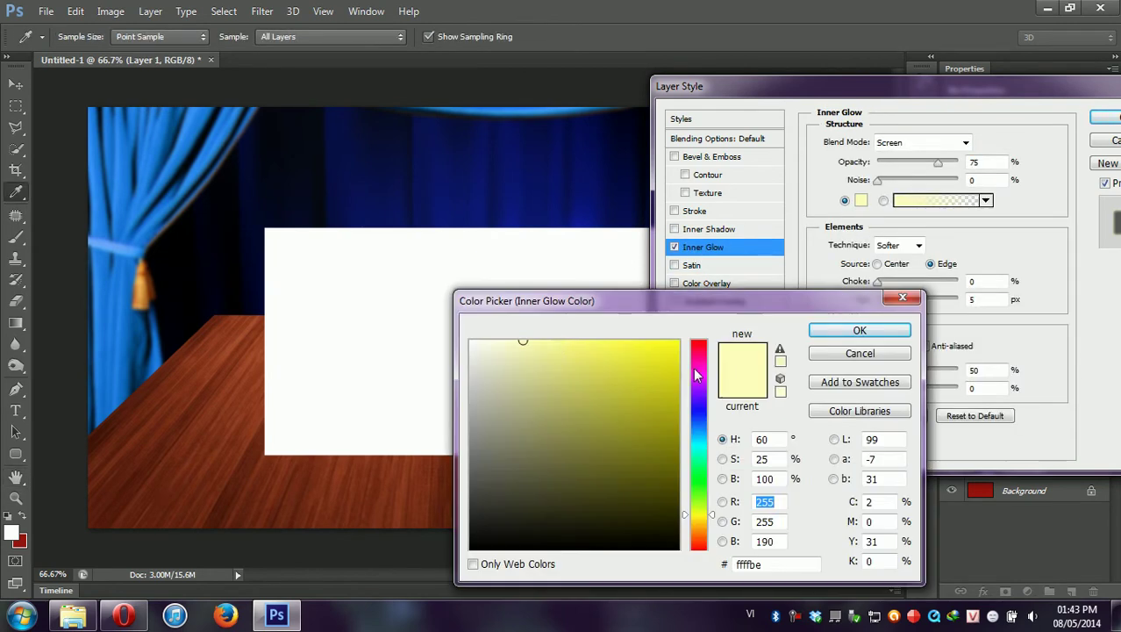
{"action": "left_click", "coordinate": [688, 348]}
{"action": "left_click", "coordinate": [654, 353]}
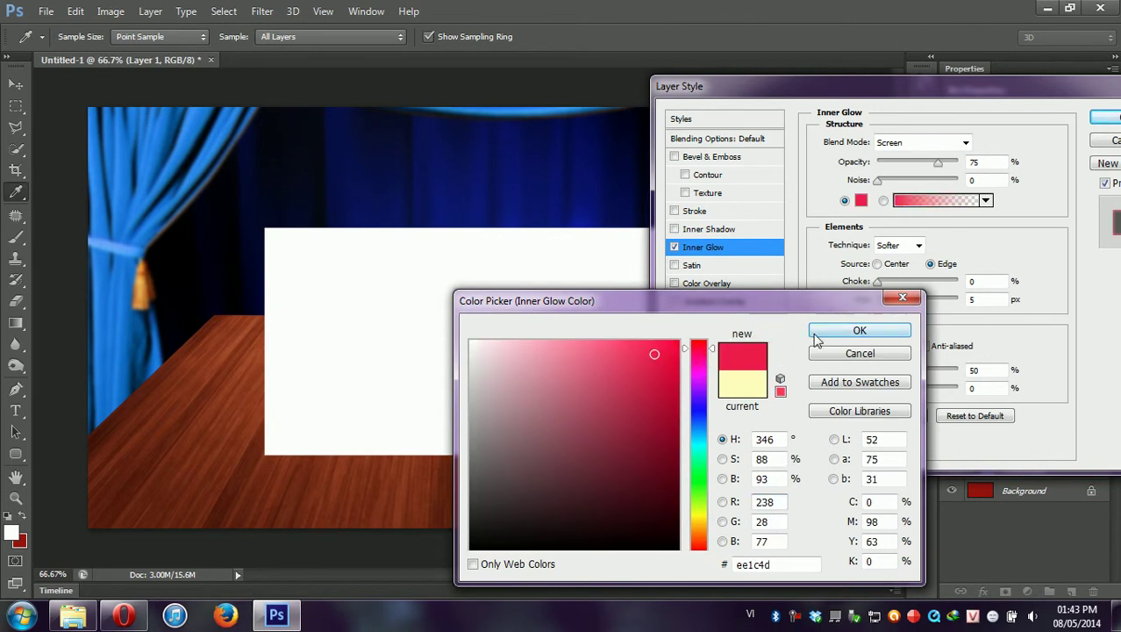
{"action": "left_click", "coordinate": [816, 333]}
Step: Set the inner glow to 250 px size and 100% opacity with a little noise
{"action": "left_click_drag", "start_coordinate": [885, 299], "coordinate": [962, 304]}
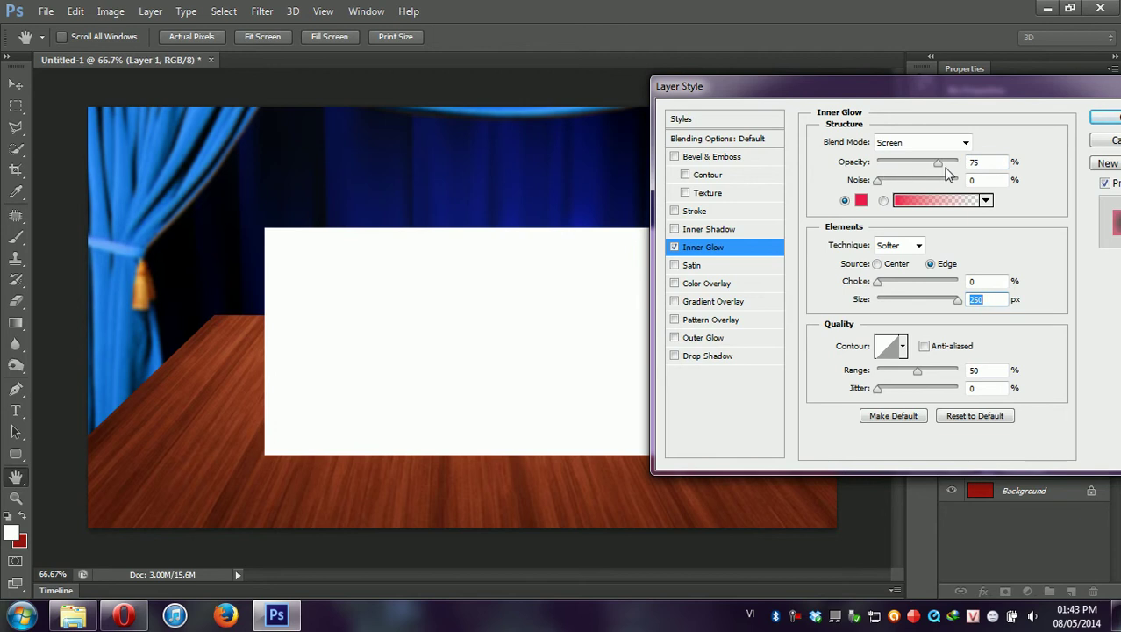
{"action": "left_click_drag", "start_coordinate": [963, 165], "coordinate": [970, 165]}
{"action": "left_click_drag", "start_coordinate": [879, 180], "coordinate": [882, 180]}
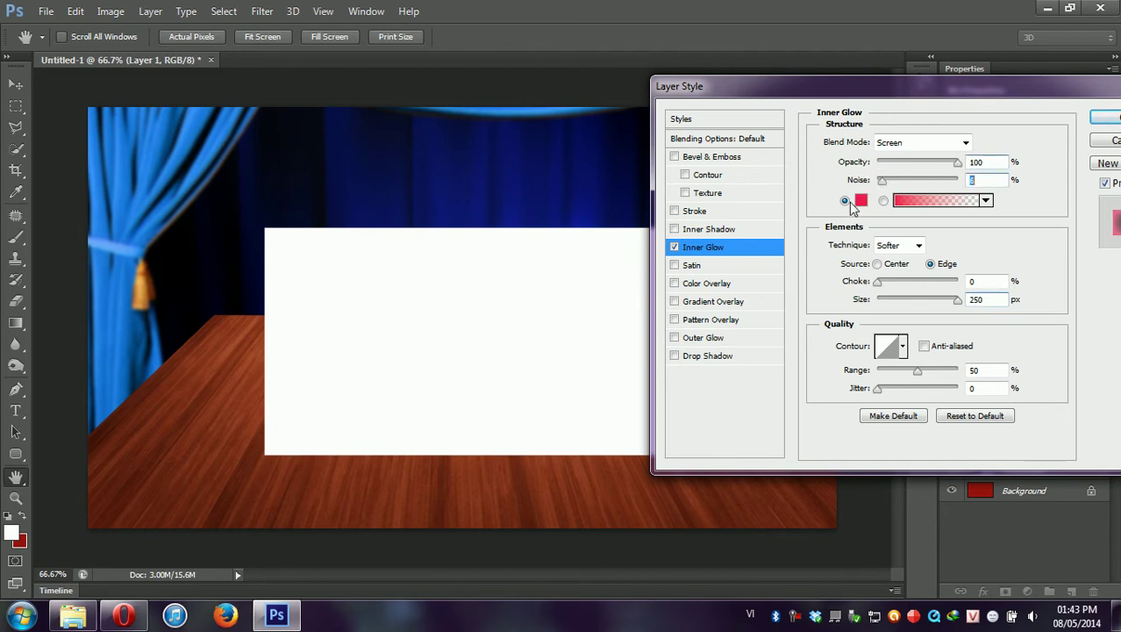
{"action": "left_click", "coordinate": [883, 201]}
{"action": "left_click", "coordinate": [845, 201]}
Step: Try Dissolve, Multiply and other blend modes for the inner glow, then turn it off
{"action": "left_click", "coordinate": [911, 145]}
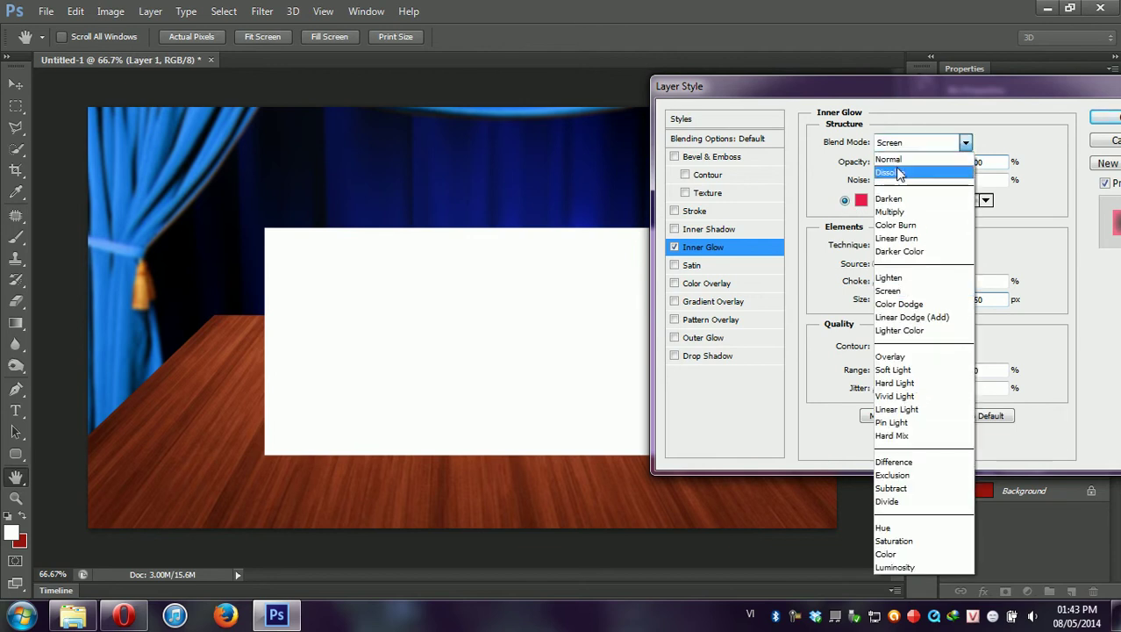
{"action": "left_click", "coordinate": [899, 173]}
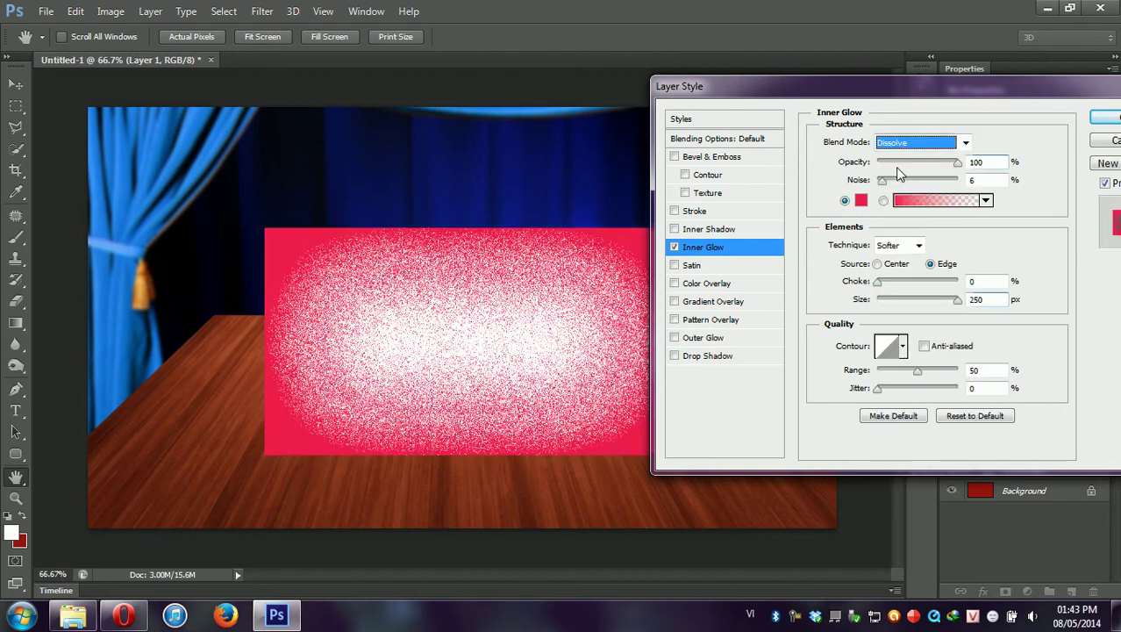
{"action": "left_click", "coordinate": [957, 144]}
{"action": "left_click", "coordinate": [890, 212]}
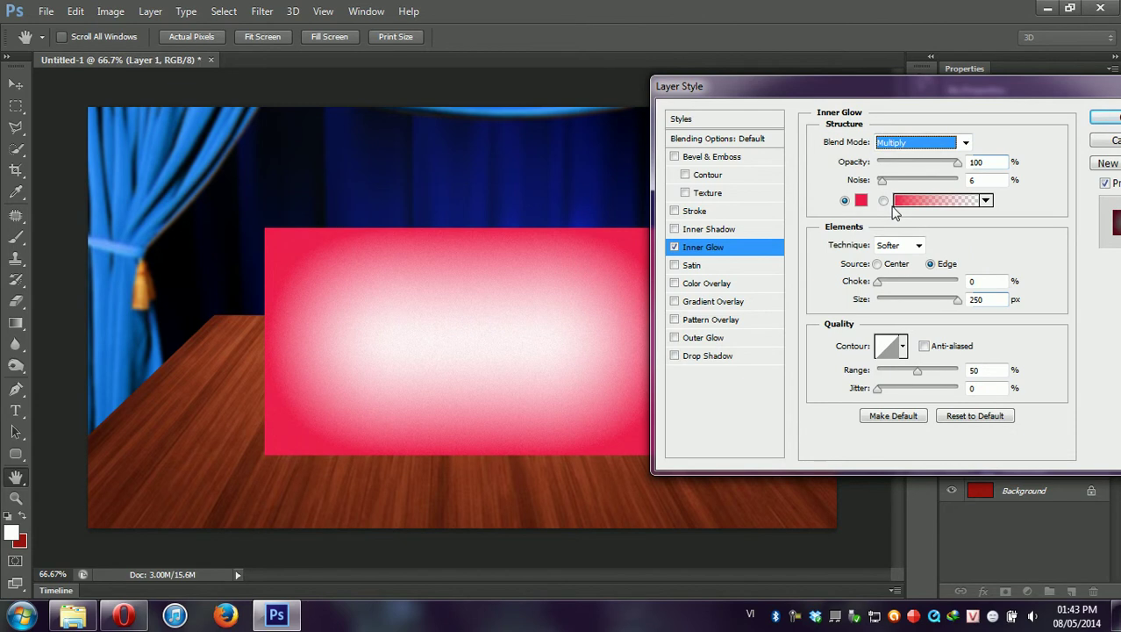
{"action": "key", "text": "Down"}
{"action": "key", "text": "Down"}
{"action": "key", "text": "Down"}
{"action": "key", "text": "Down"}
{"action": "key", "text": "Down"}
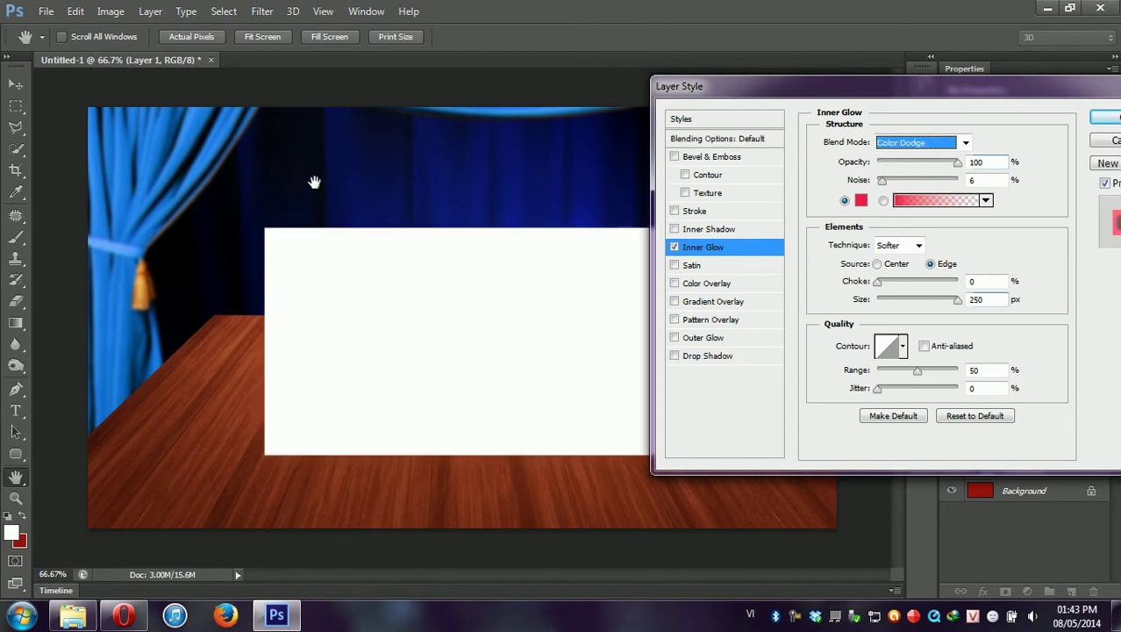
{"action": "left_click", "coordinate": [674, 246]}
Step: Try a large, soft inner shadow, then replace it with a Stroke outline
{"action": "left_click", "coordinate": [674, 229]}
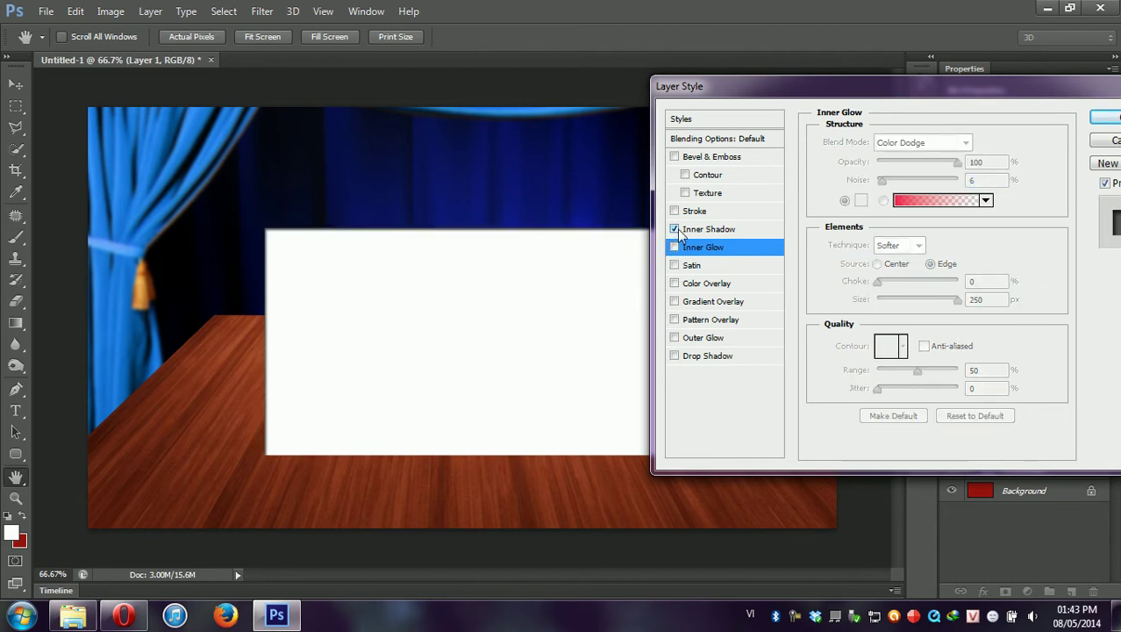
{"action": "left_click", "coordinate": [706, 232]}
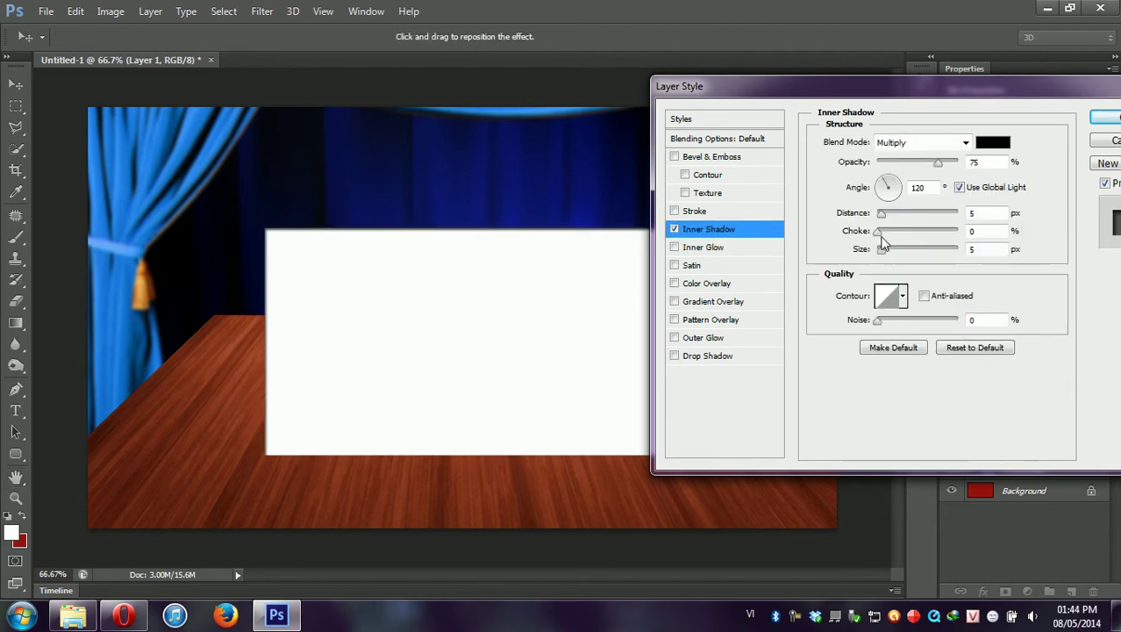
{"action": "left_click_drag", "start_coordinate": [882, 249], "coordinate": [914, 265]}
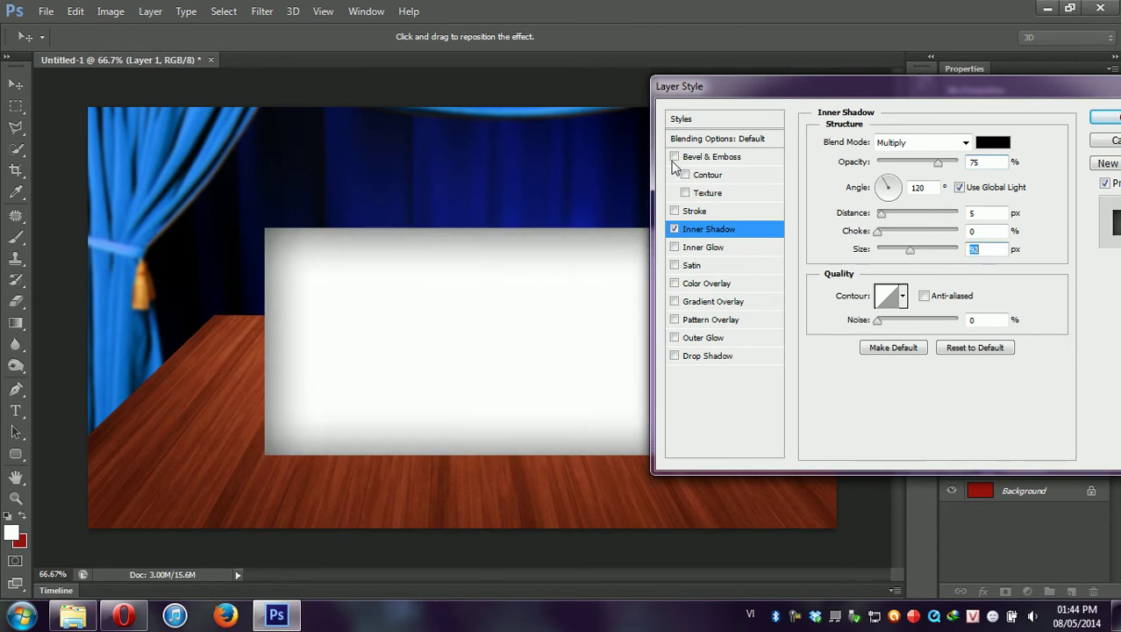
{"action": "left_click", "coordinate": [674, 212]}
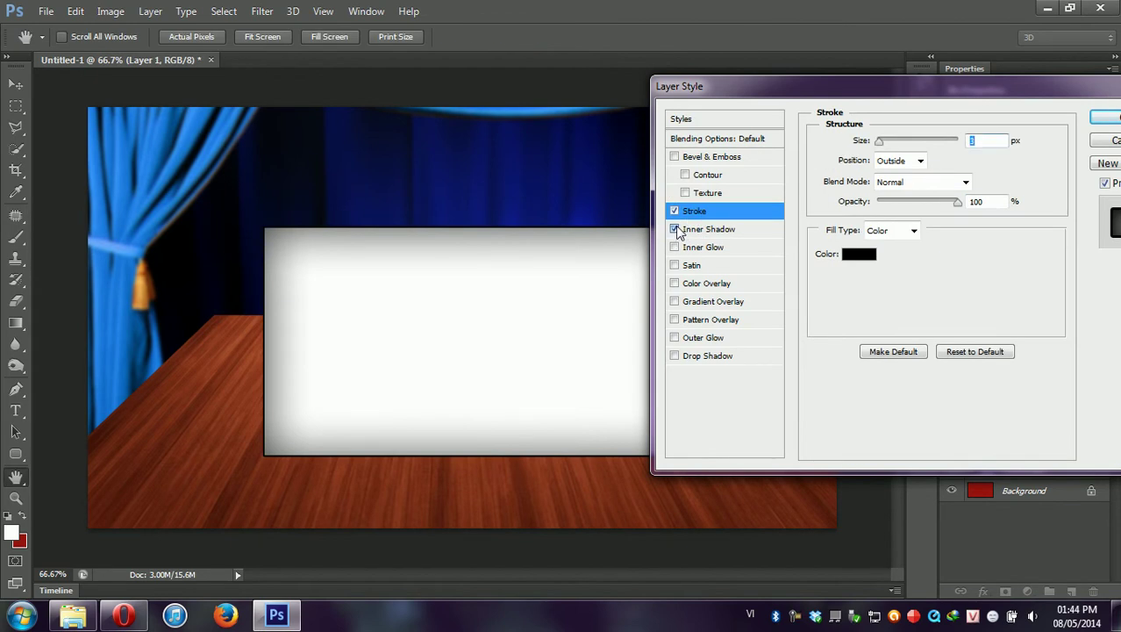
{"action": "left_click", "coordinate": [674, 229]}
Step: Make the stroke red (dc1010) and about 27 px thick
{"action": "left_click", "coordinate": [856, 256]}
{"action": "left_click", "coordinate": [611, 358]}
{"action": "left_click", "coordinate": [664, 369]}
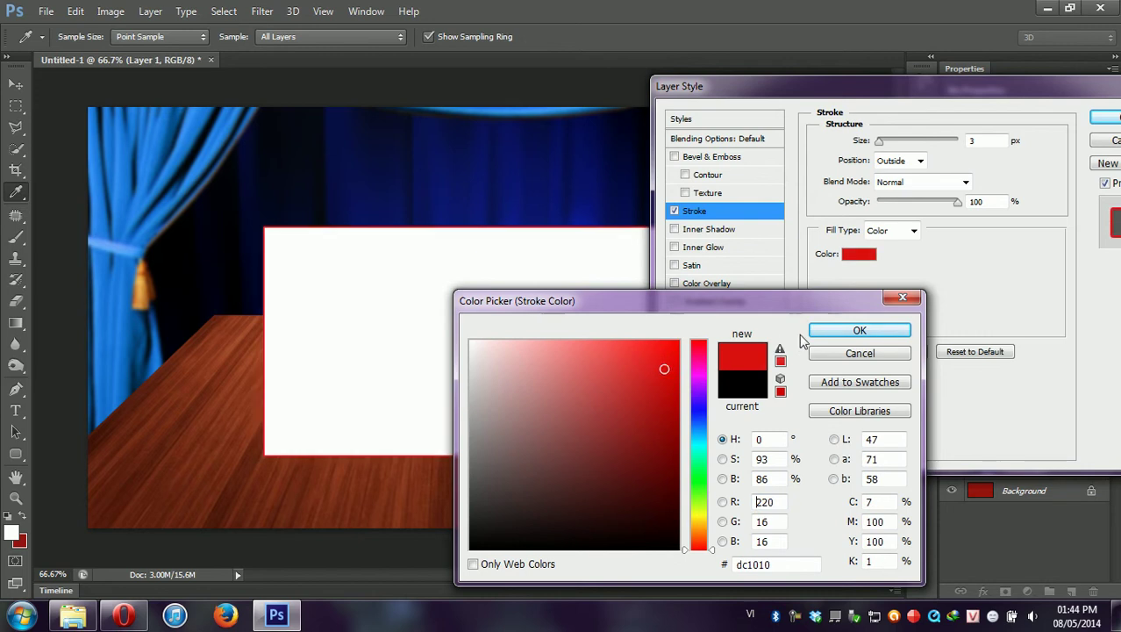
{"action": "left_click", "coordinate": [813, 331]}
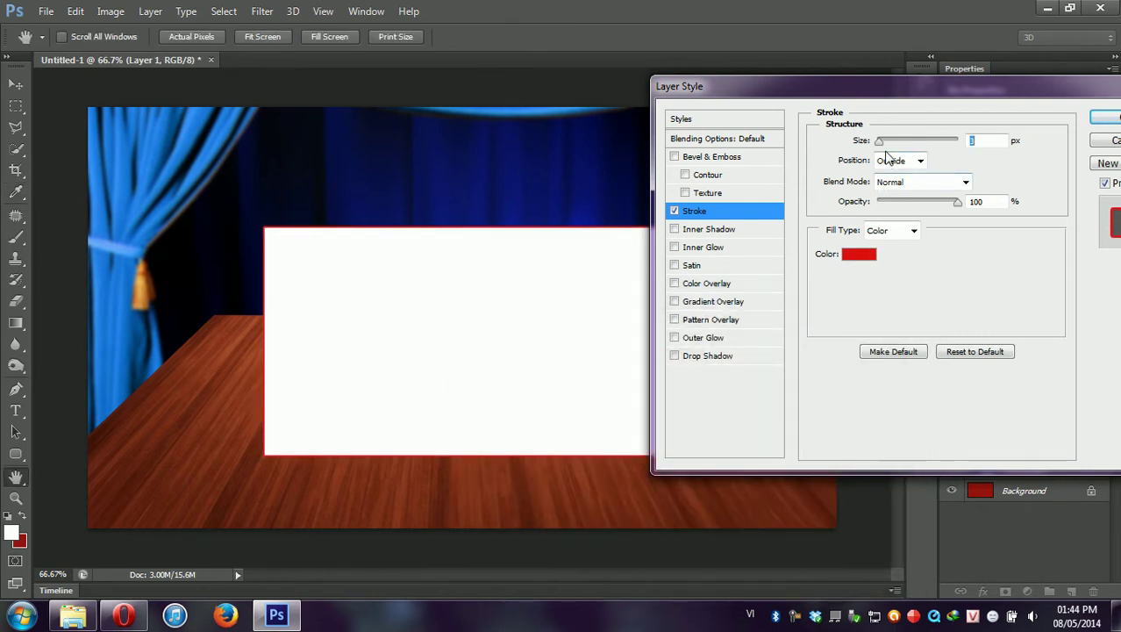
{"action": "left_click_drag", "start_coordinate": [880, 142], "coordinate": [891, 141]}
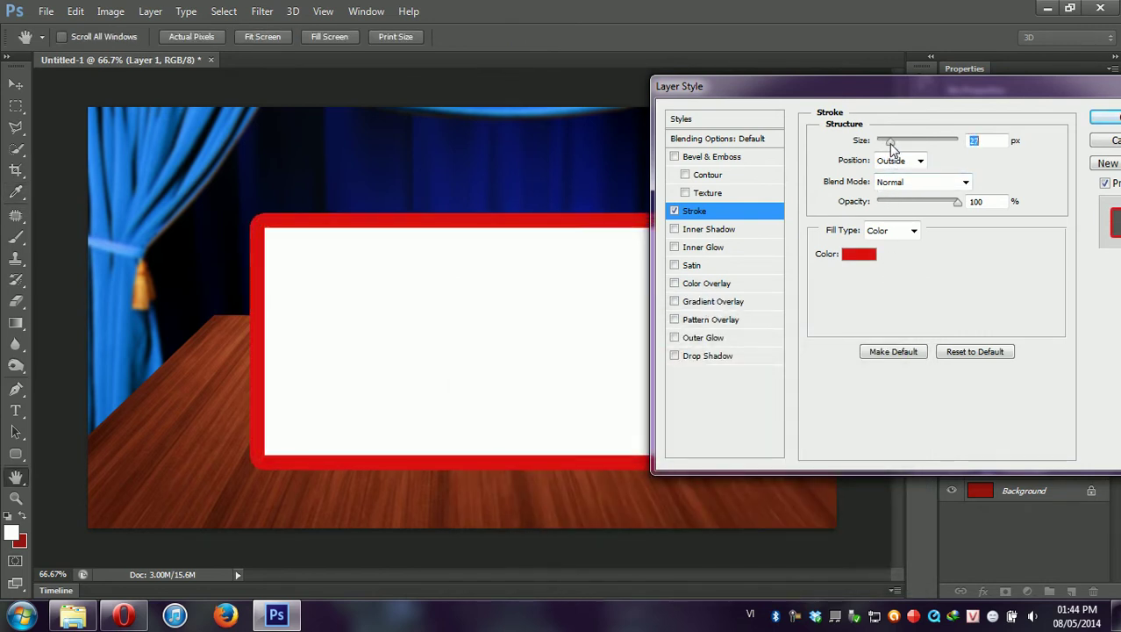
Step: Try Inside then Outside stroke position with Normal blend, then turn the stroke off
{"action": "left_click", "coordinate": [920, 160]}
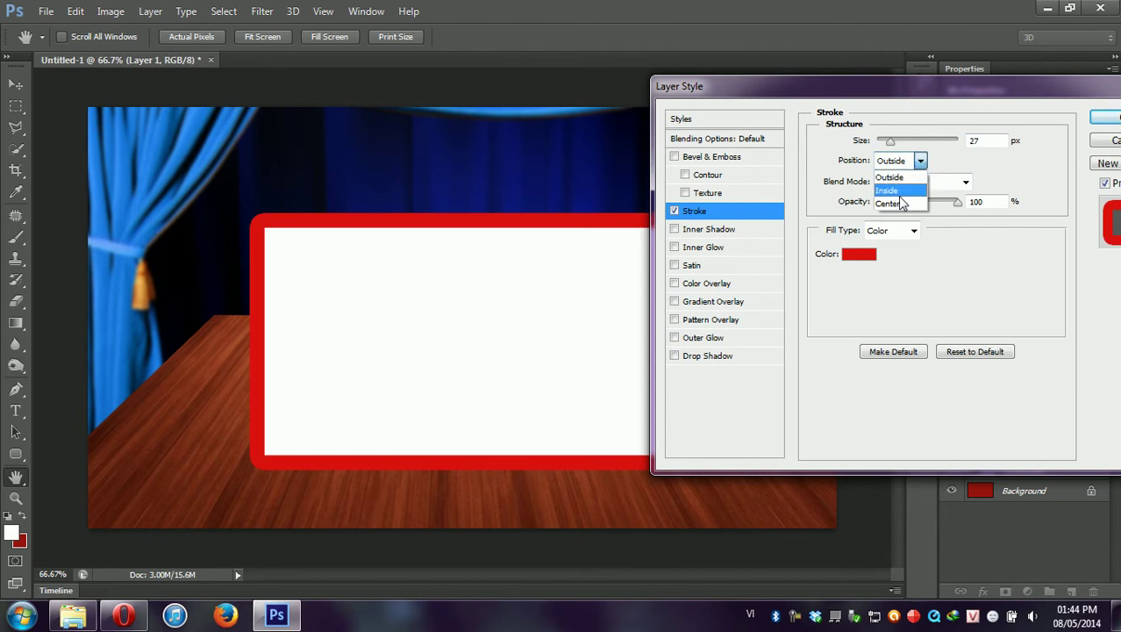
{"action": "left_click", "coordinate": [888, 190]}
{"action": "left_click", "coordinate": [908, 160]}
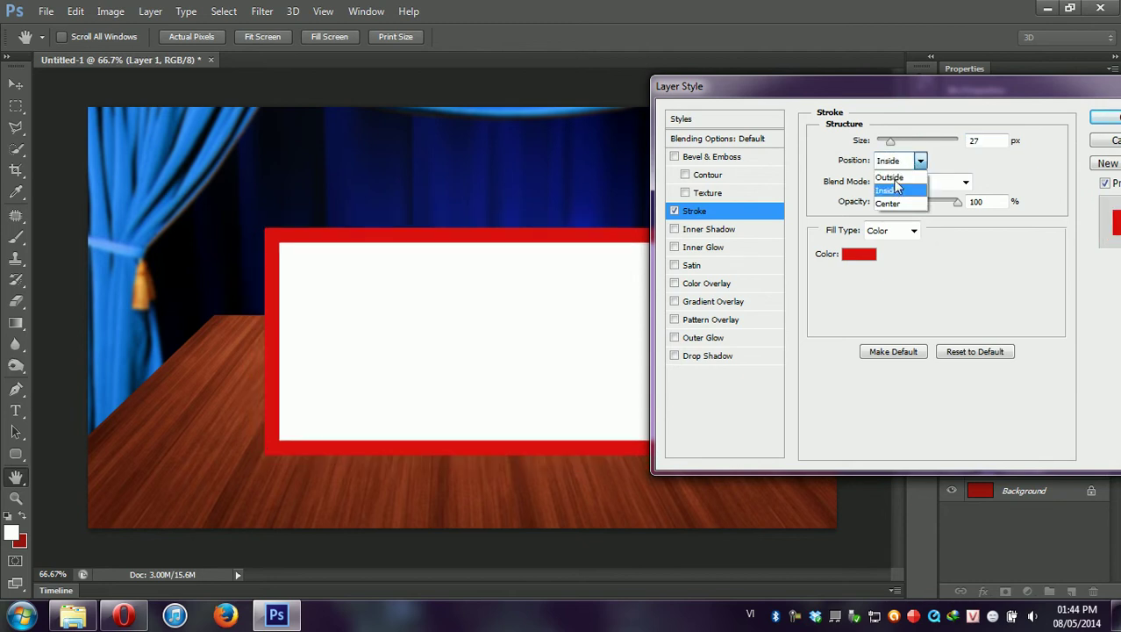
{"action": "left_click", "coordinate": [890, 178]}
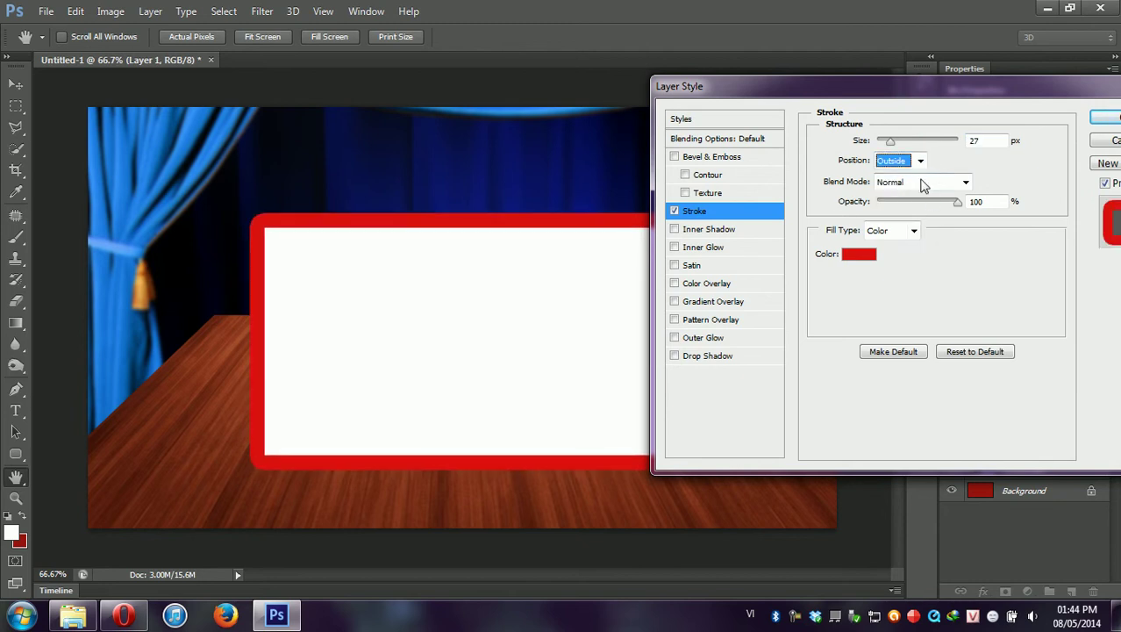
{"action": "left_click", "coordinate": [965, 181]}
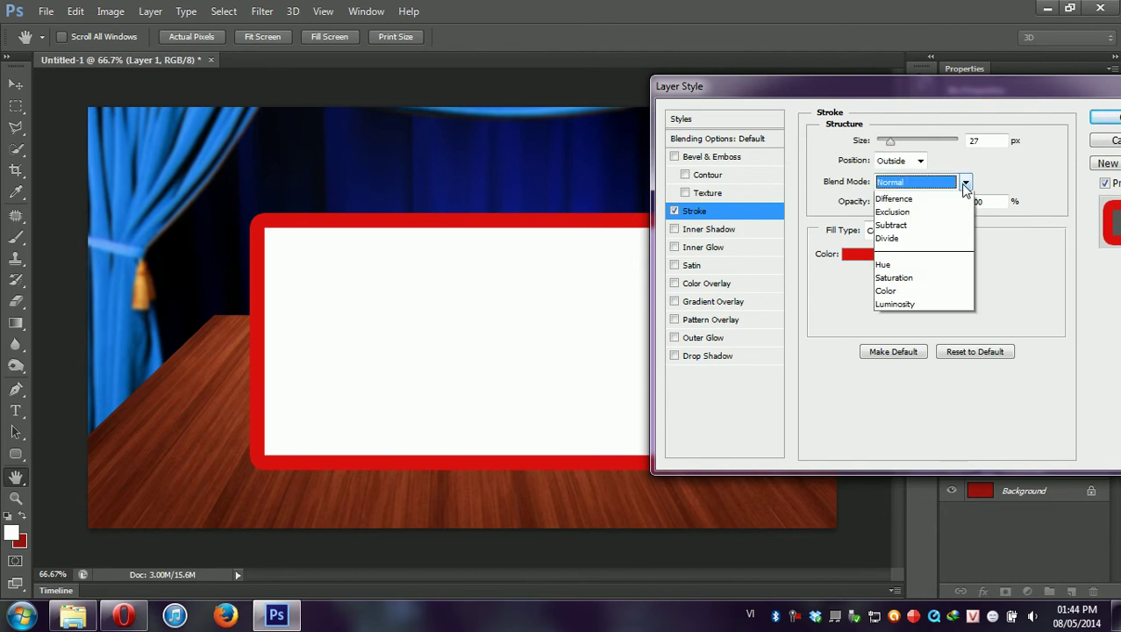
{"action": "left_click", "coordinate": [1011, 259]}
{"action": "left_click", "coordinate": [677, 213]}
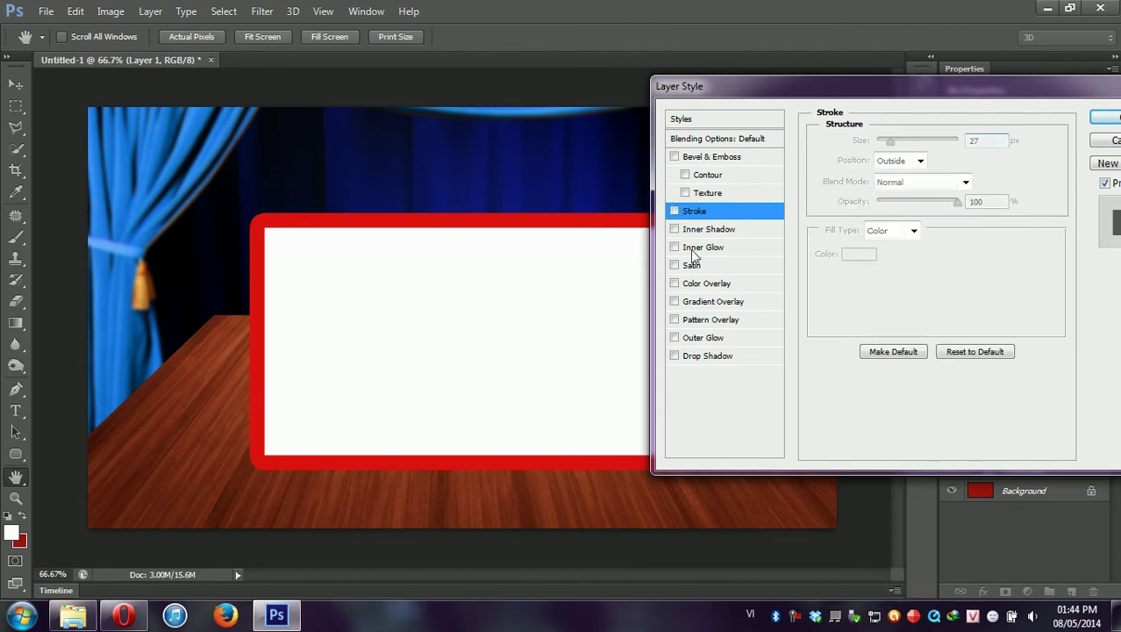
Step: Try a Bevel & Emboss with Contour and Texture, deepening and softening it
{"action": "left_click", "coordinate": [674, 157]}
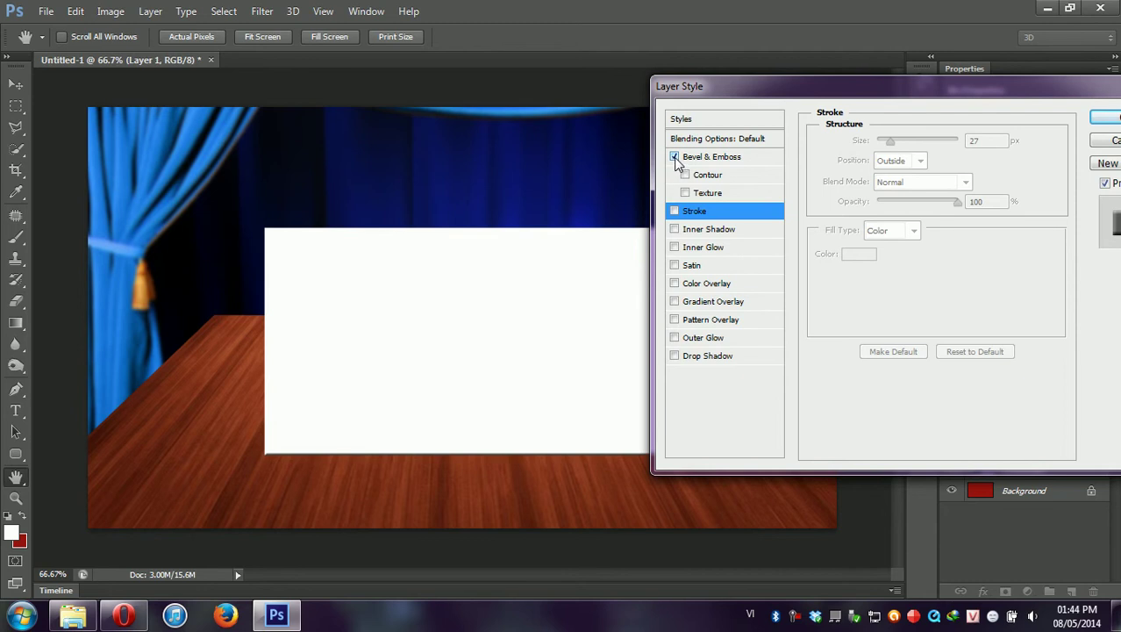
{"action": "left_click", "coordinate": [686, 174]}
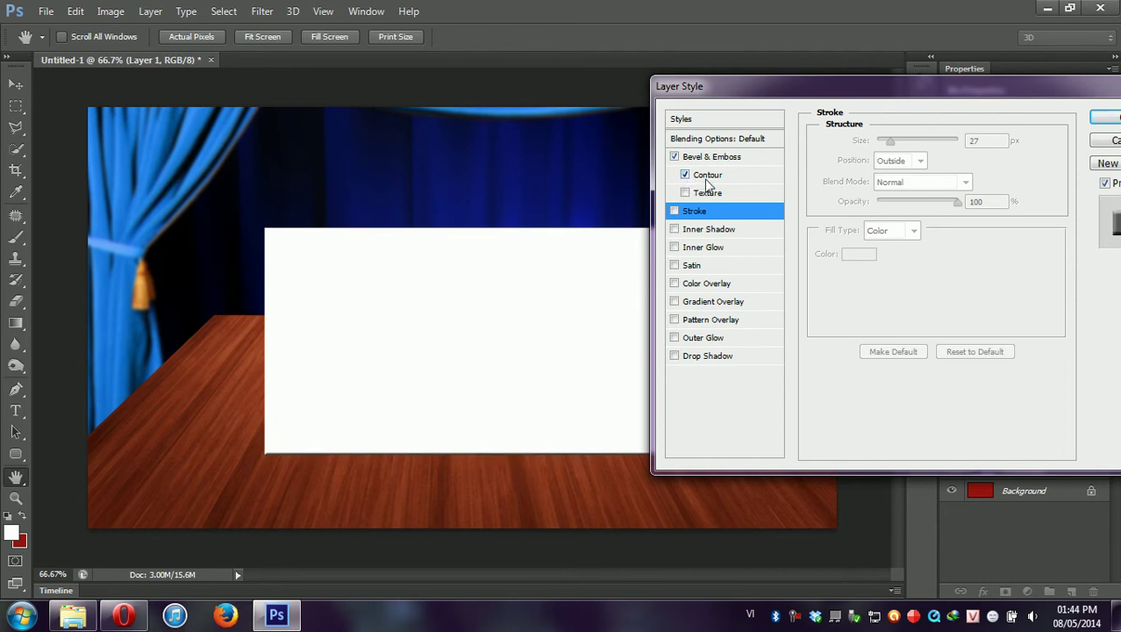
{"action": "left_click", "coordinate": [686, 194]}
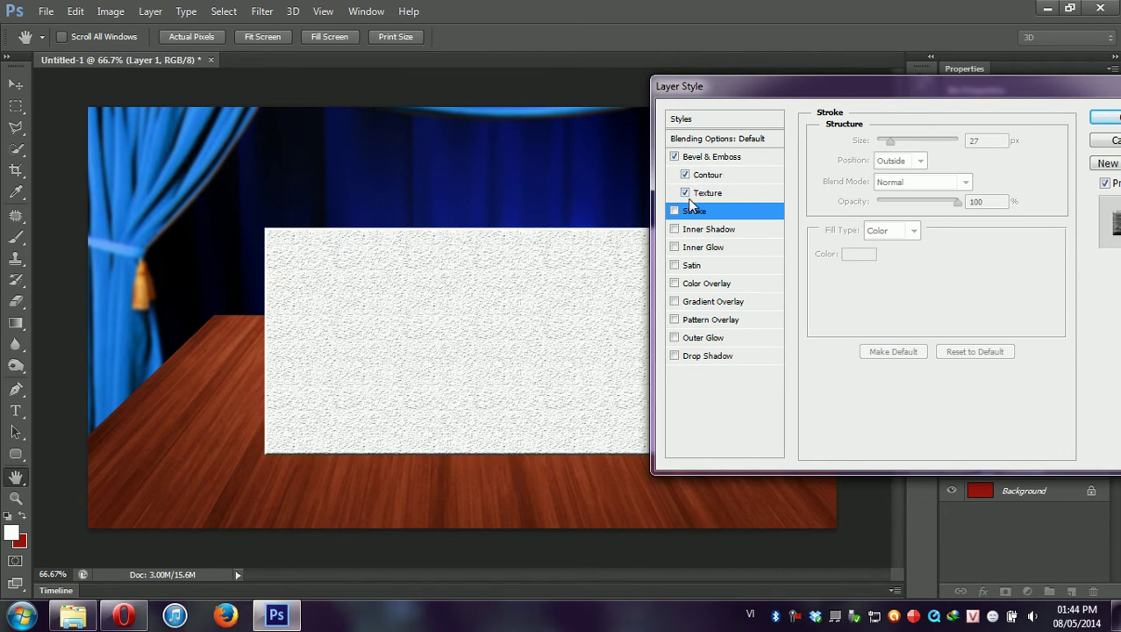
{"action": "left_click", "coordinate": [699, 158]}
{"action": "left_click_drag", "start_coordinate": [891, 184], "coordinate": [944, 184]}
{"action": "left_click_drag", "start_coordinate": [901, 237], "coordinate": [903, 254]}
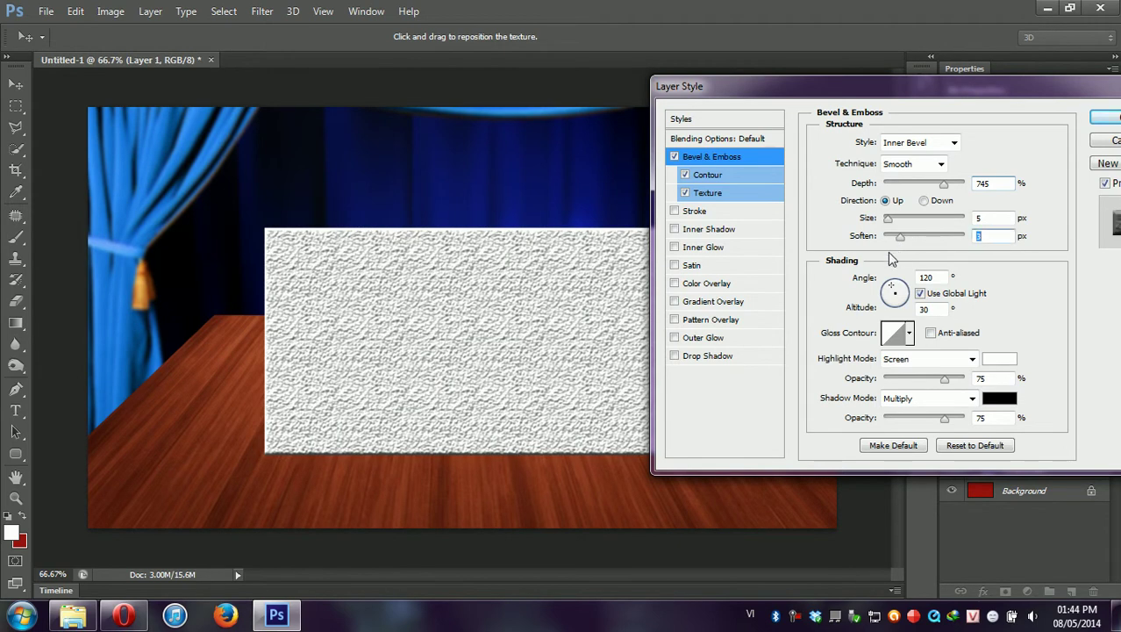
Step: Remove the bevel, enable Drop Shadow, and confirm the Layer Style with OK
{"action": "left_click", "coordinate": [674, 157]}
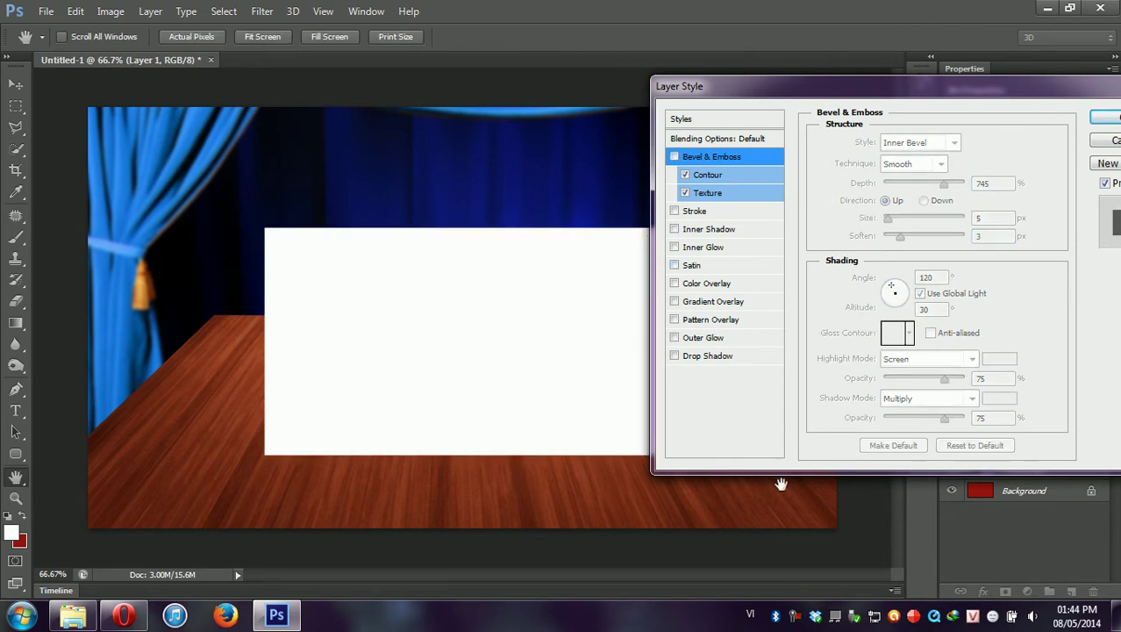
{"action": "left_click", "coordinate": [675, 356]}
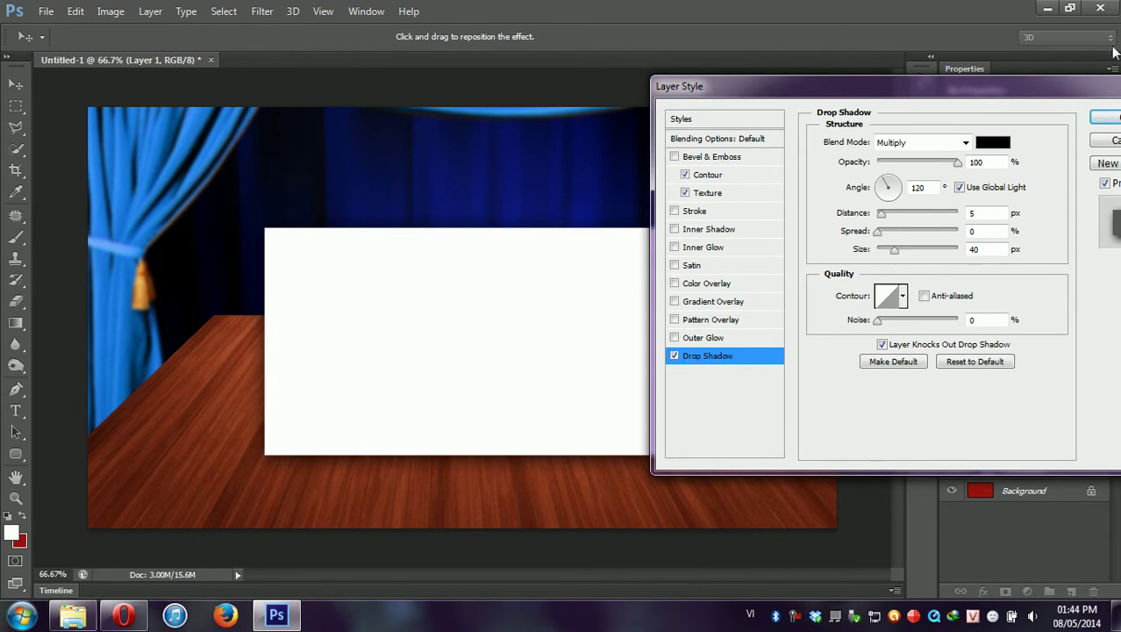
{"action": "left_click", "coordinate": [1106, 115]}
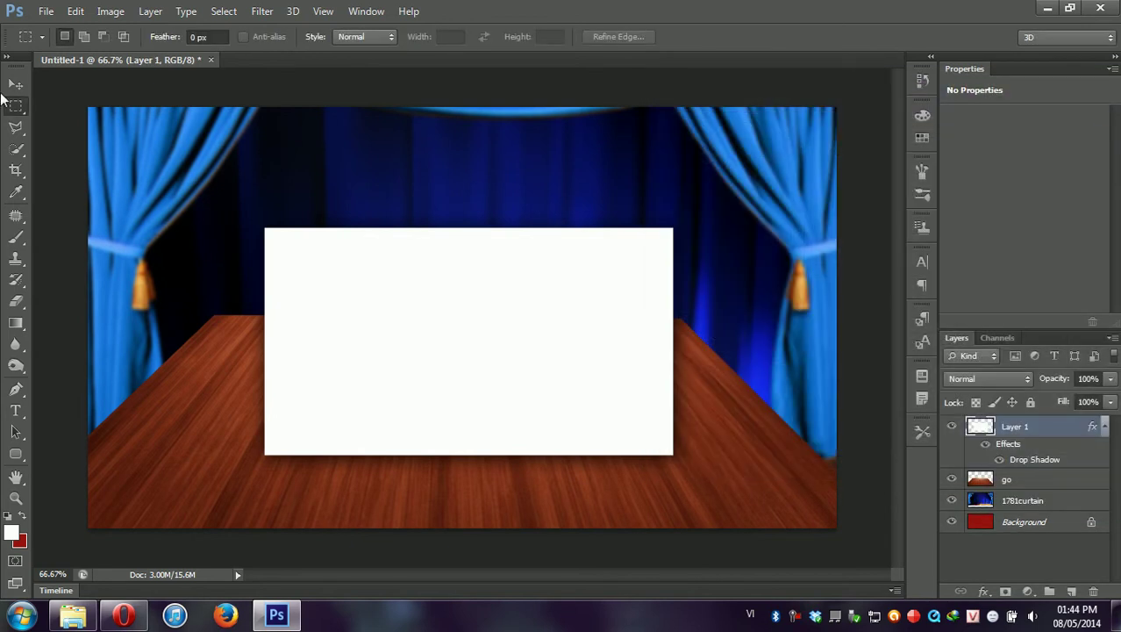
Step: Create Layer 2 with an inset white rectangle inside the panel
{"action": "left_click", "coordinate": [1070, 593]}
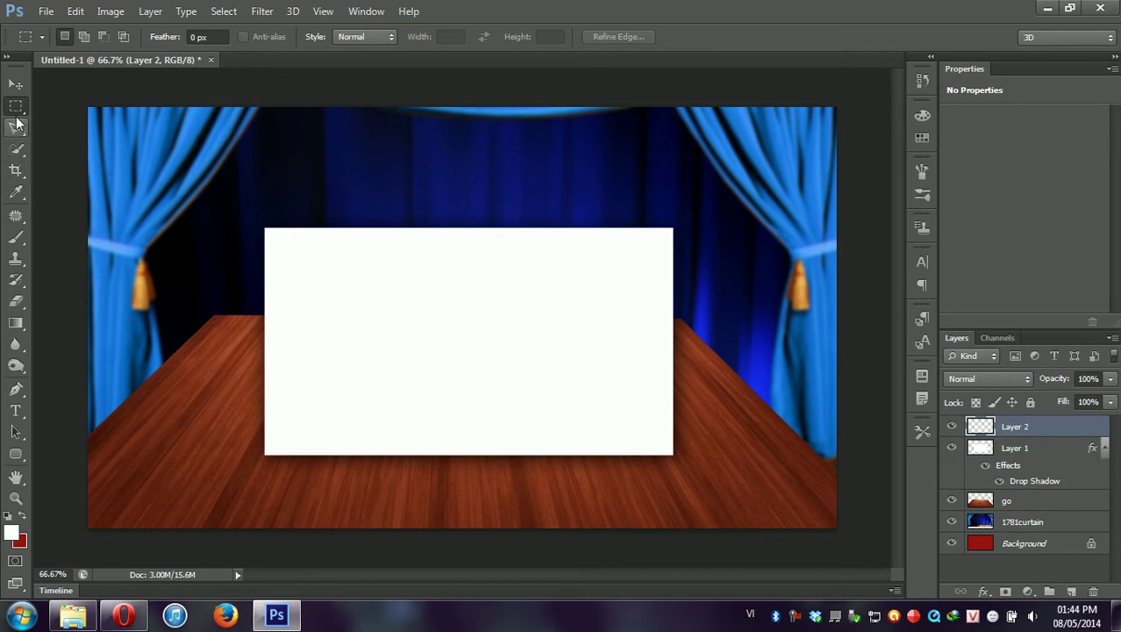
{"action": "left_click_drag", "start_coordinate": [282, 244], "coordinate": [656, 427]}
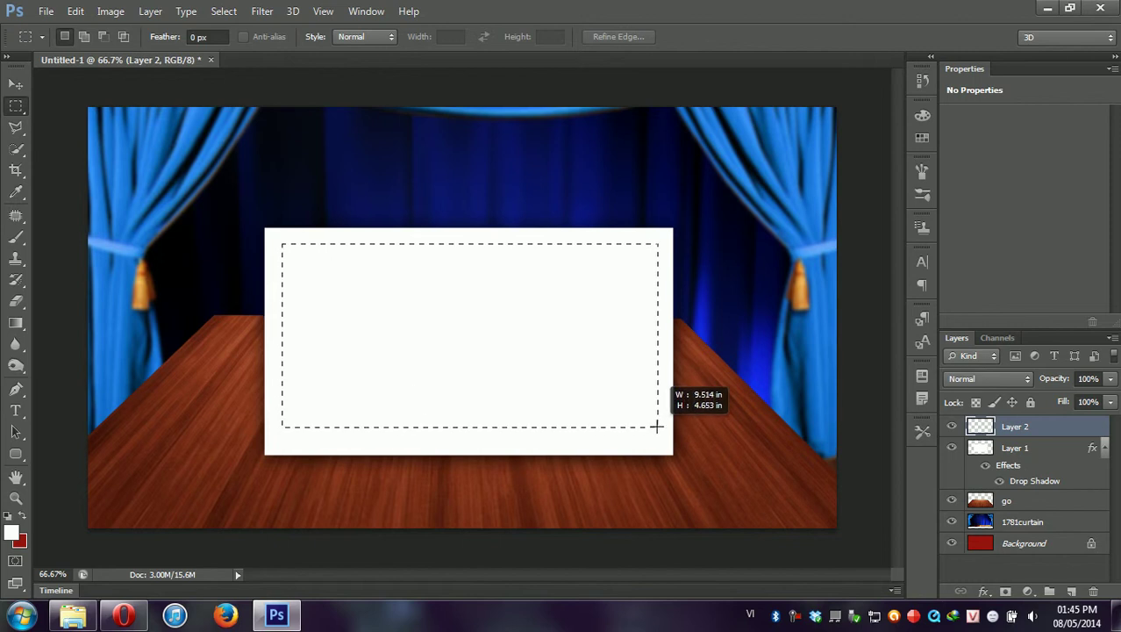
{"action": "left_click_drag", "start_coordinate": [656, 427], "coordinate": [655, 440]}
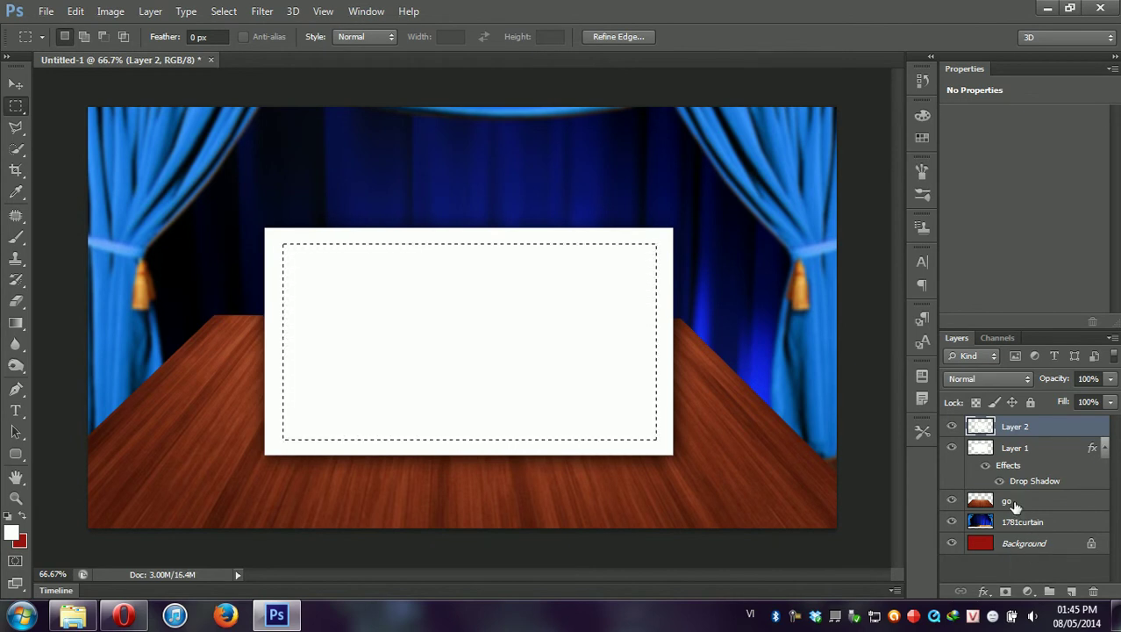
{"action": "key", "text": "ctrl+d"}
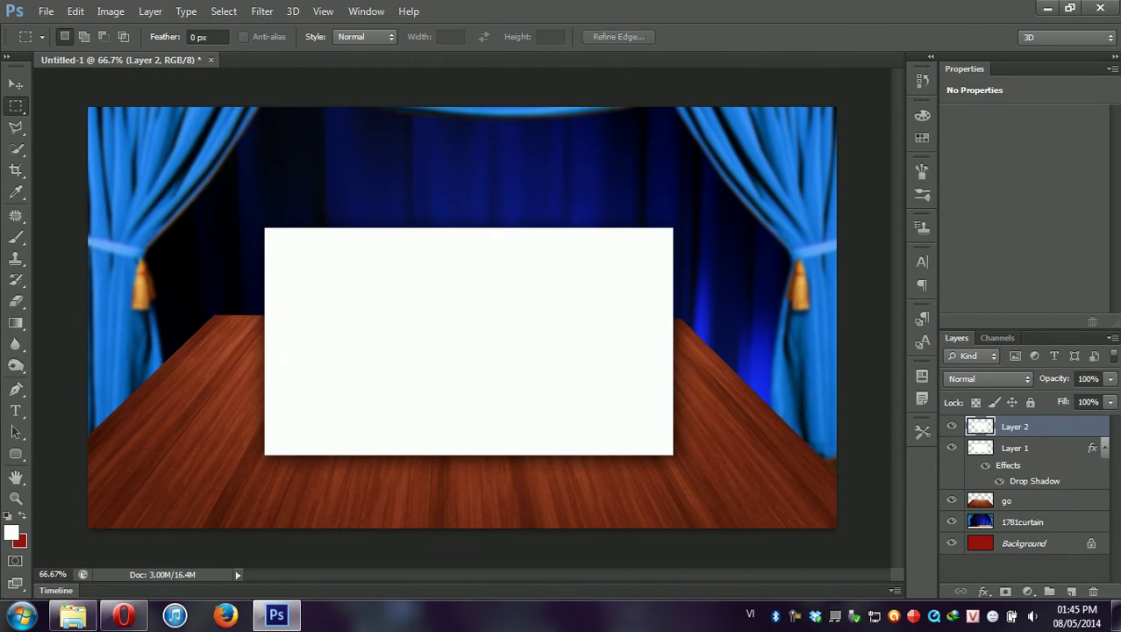
Step: Give Layer 2 a 25 px inner shadow and confirm the Layer Style
{"action": "right_click", "coordinate": [992, 423]}
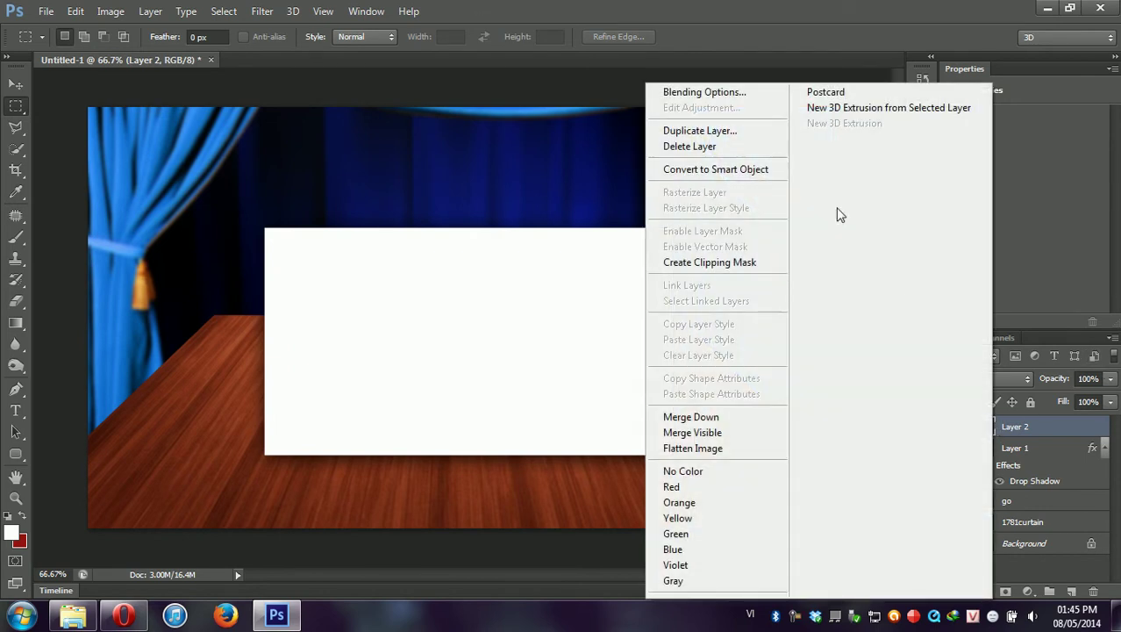
{"action": "left_click", "coordinate": [697, 93]}
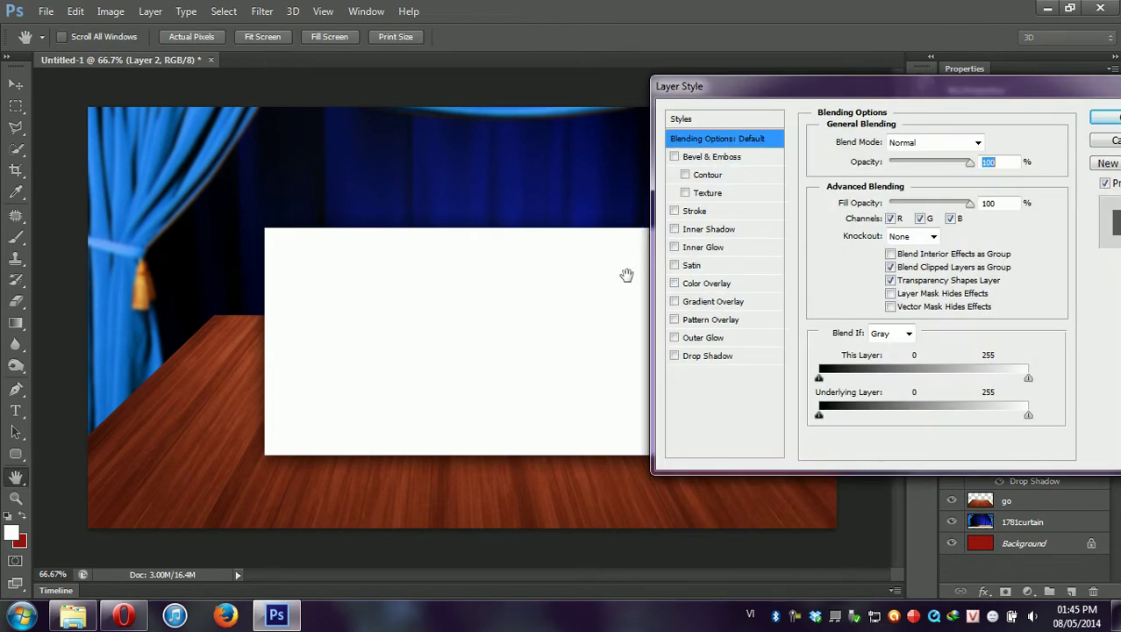
{"action": "left_click", "coordinate": [675, 229]}
{"action": "left_click", "coordinate": [701, 230]}
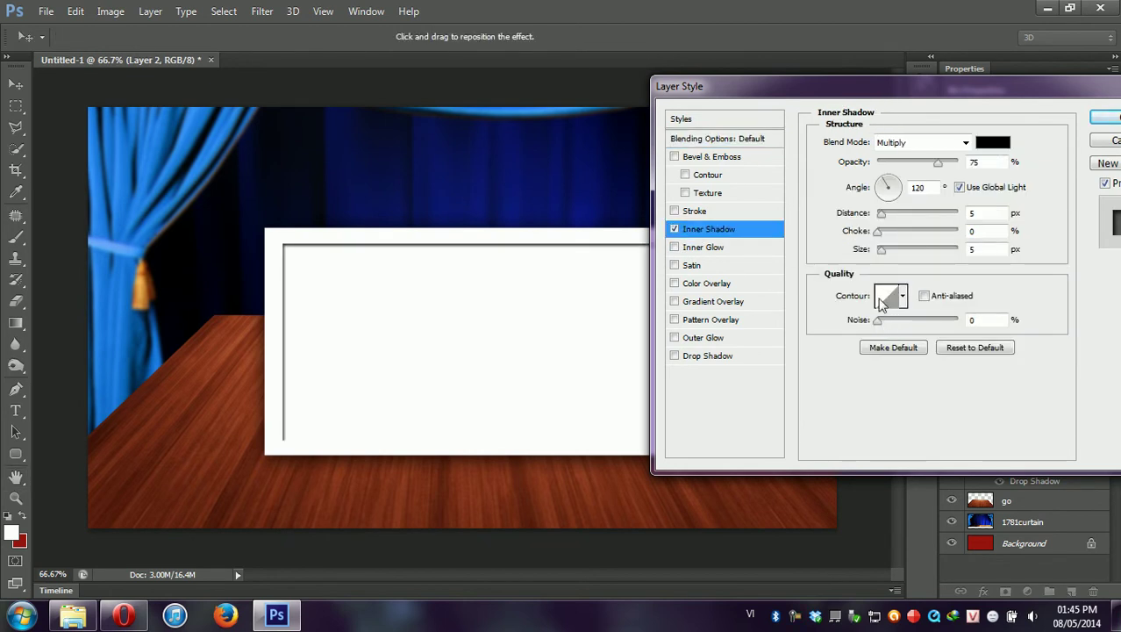
{"action": "left_click_drag", "start_coordinate": [881, 249], "coordinate": [890, 250]}
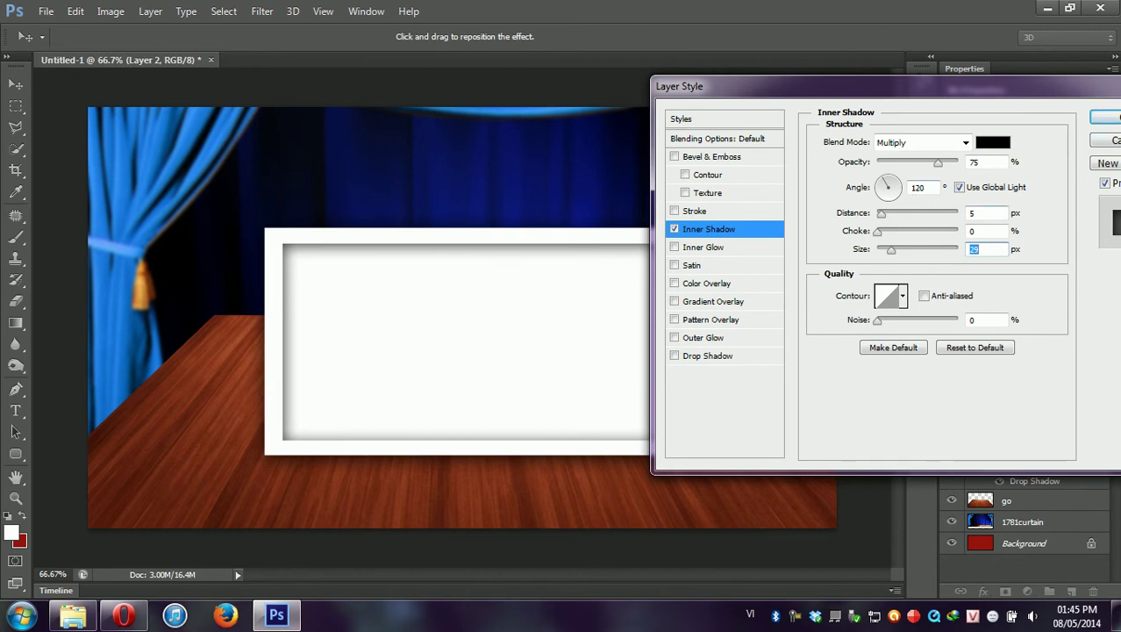
{"action": "left_click", "coordinate": [1111, 119]}
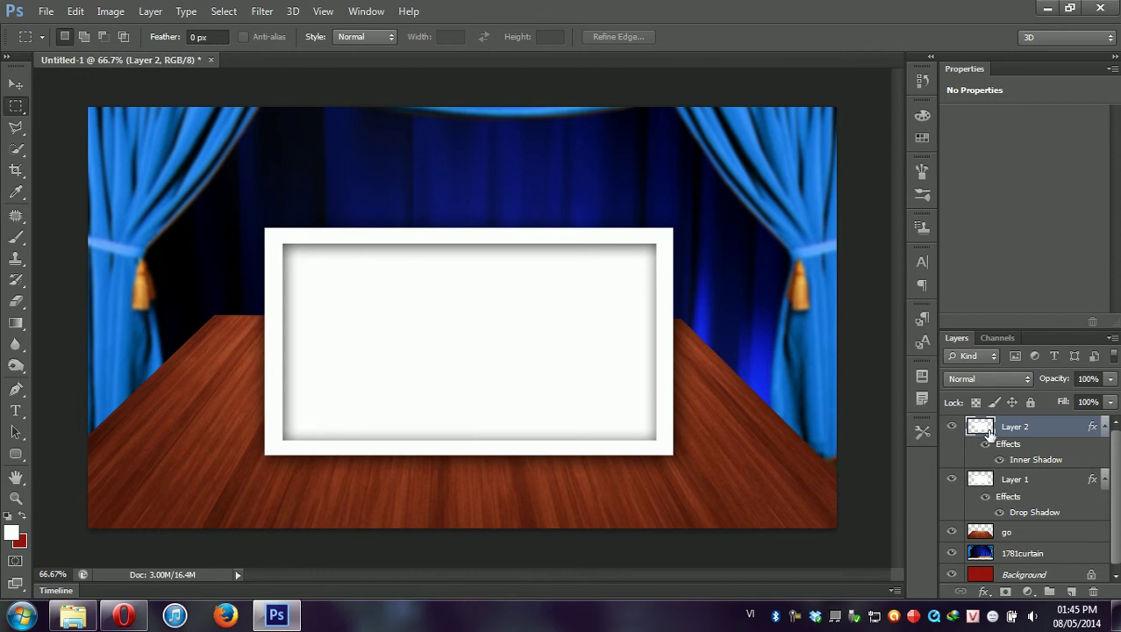
{"action": "left_click", "coordinate": [980, 426], "text": "ctrl"}
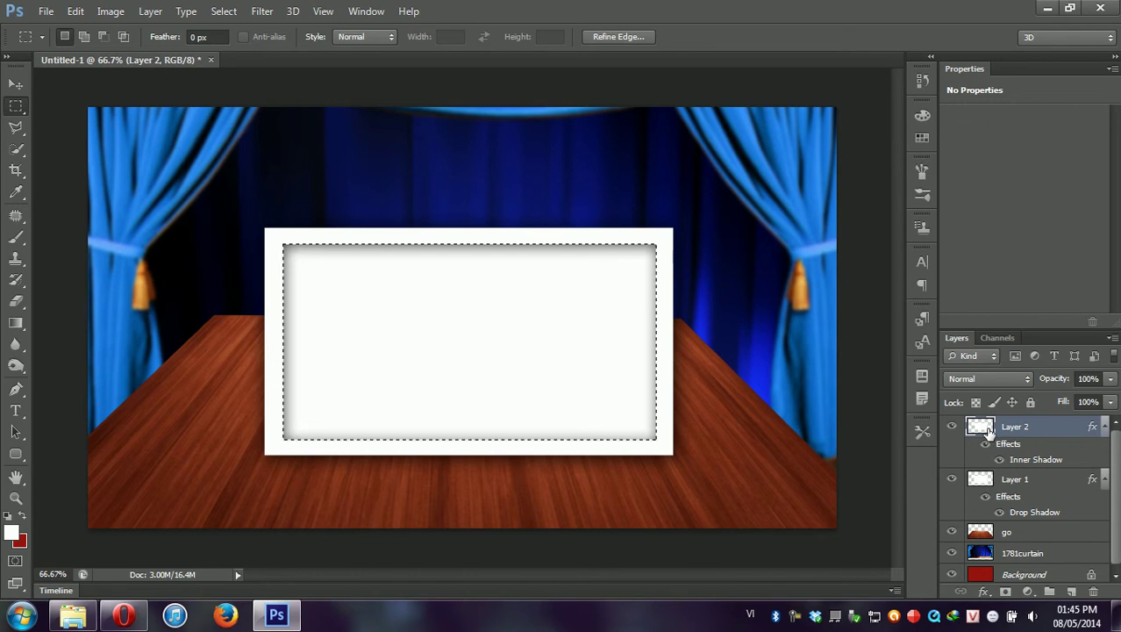
{"action": "key", "text": "Delete"}
{"action": "key", "text": "alt+BackSpace"}
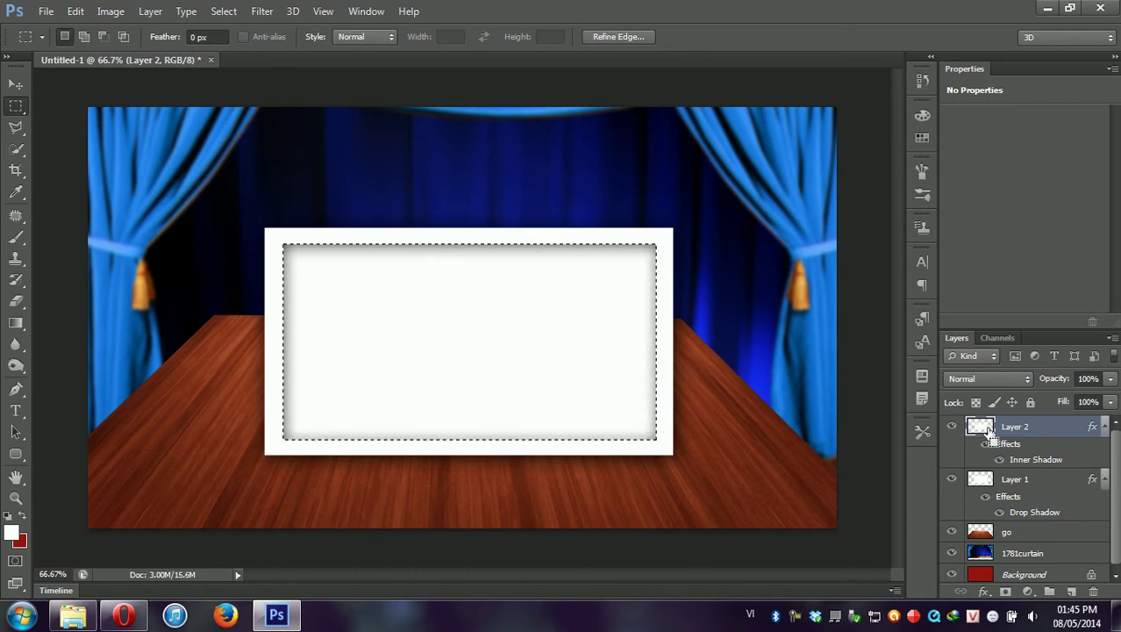
{"action": "key", "text": "ctrl+d"}
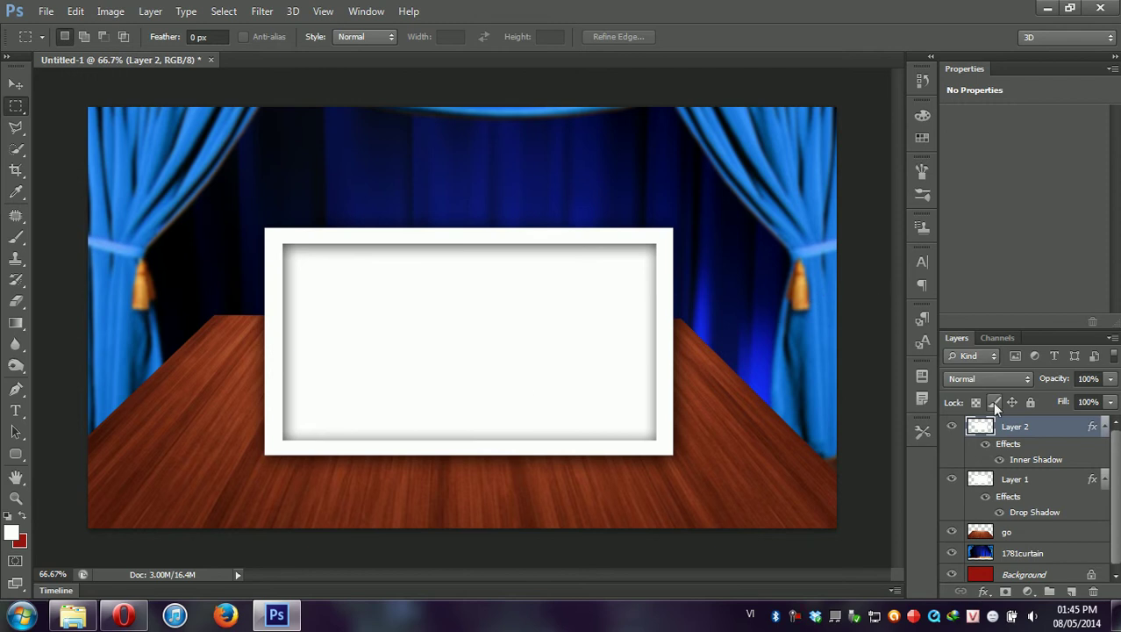
{"action": "left_click", "coordinate": [16, 455]}
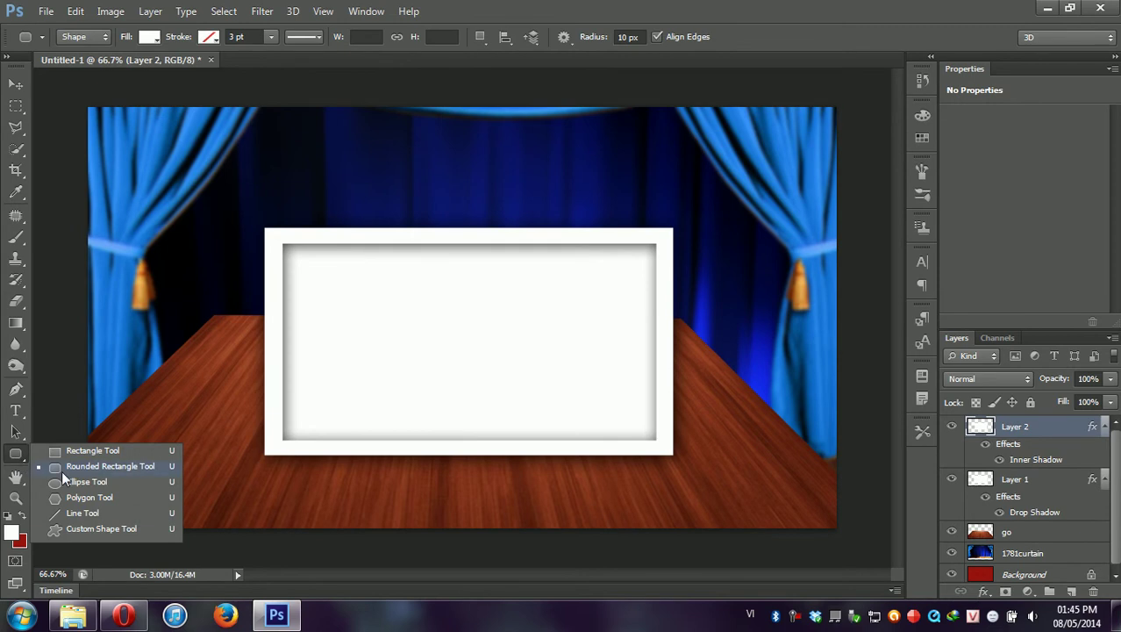
{"action": "left_click", "coordinate": [15, 83]}
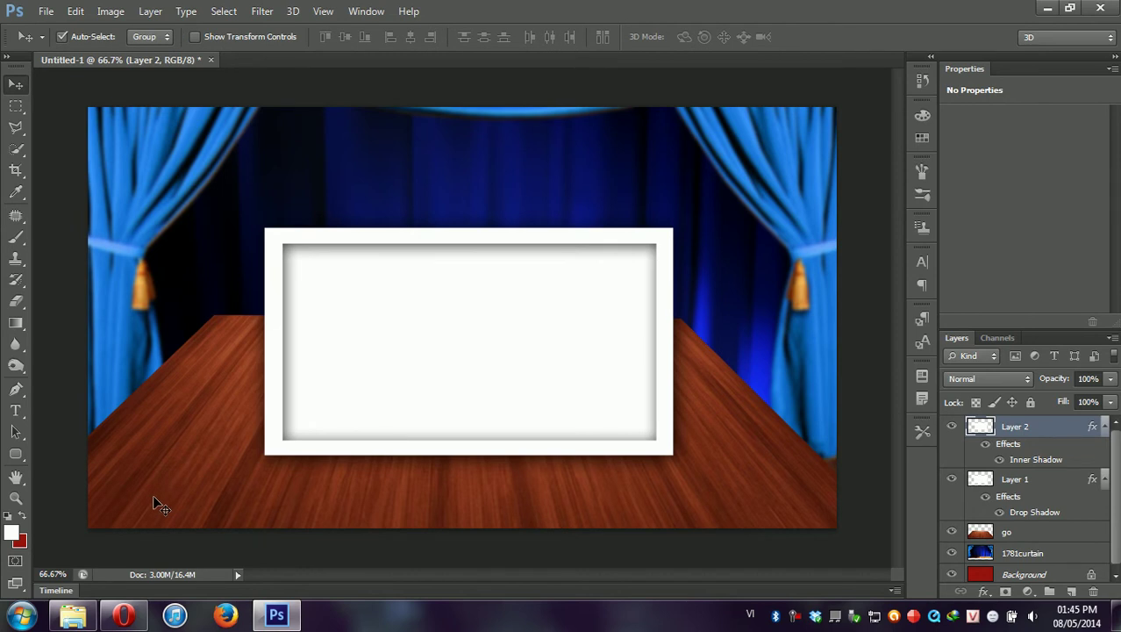
Step: Drag cake-icon from the tap6 folder onto Photoshop to open it as a new document
{"action": "left_click", "coordinate": [73, 615]}
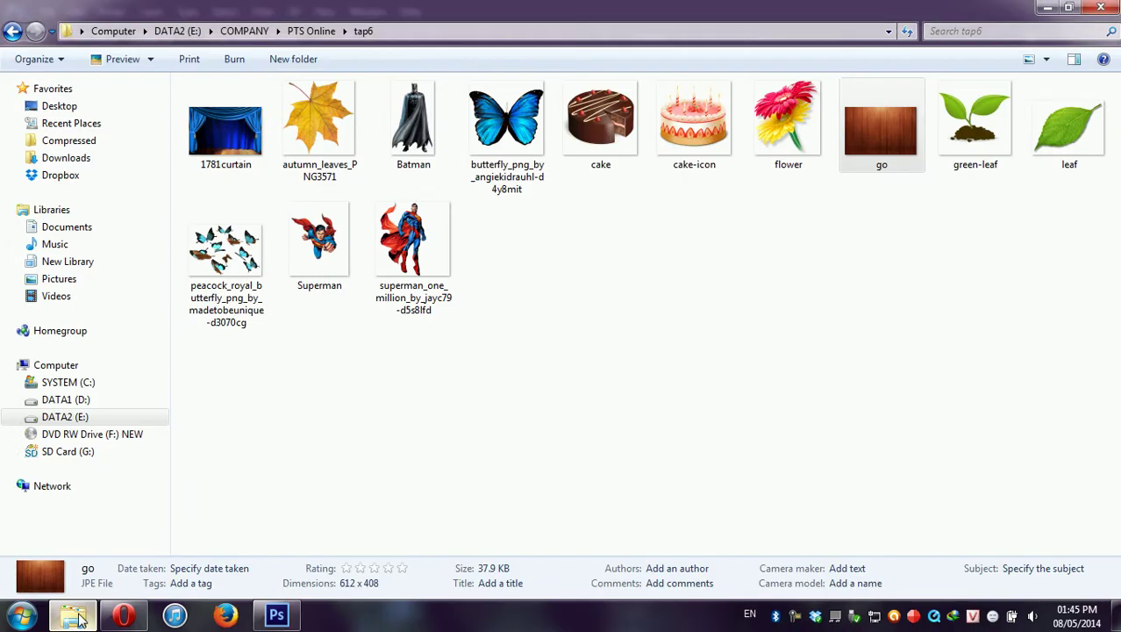
{"action": "left_click", "coordinate": [453, 411]}
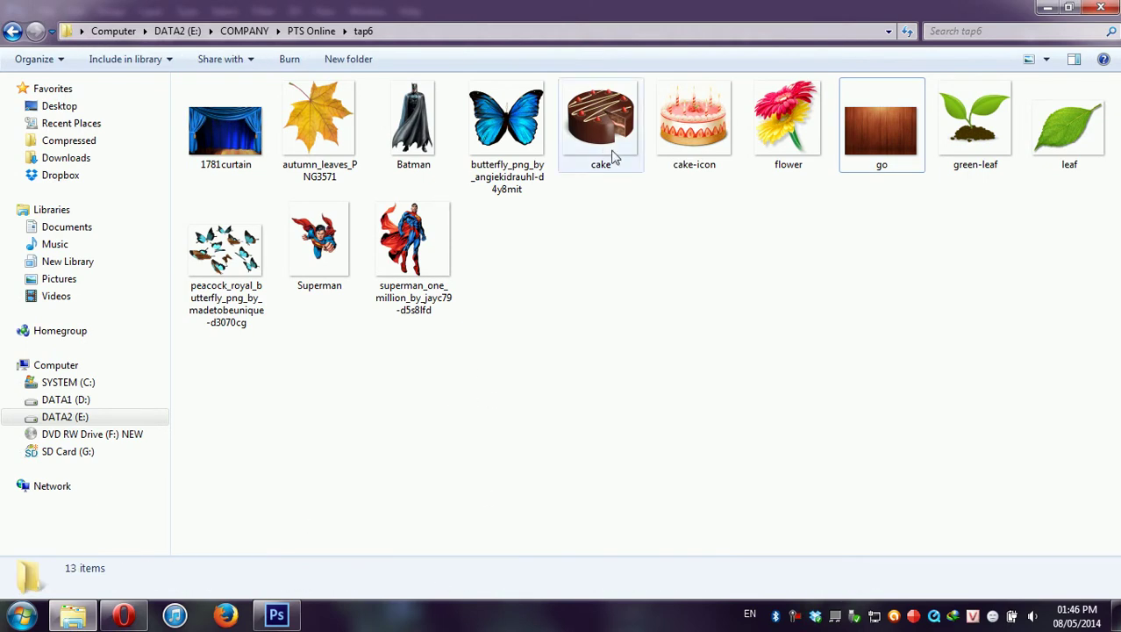
{"action": "left_click", "coordinate": [682, 146]}
{"action": "mouse_move", "coordinate": [693, 129]}
{"action": "left_mouse_down"}
{"action": "mouse_move", "coordinate": [910, 548]}
{"action": "mouse_move", "coordinate": [920, 541]}
{"action": "left_mouse_up"}
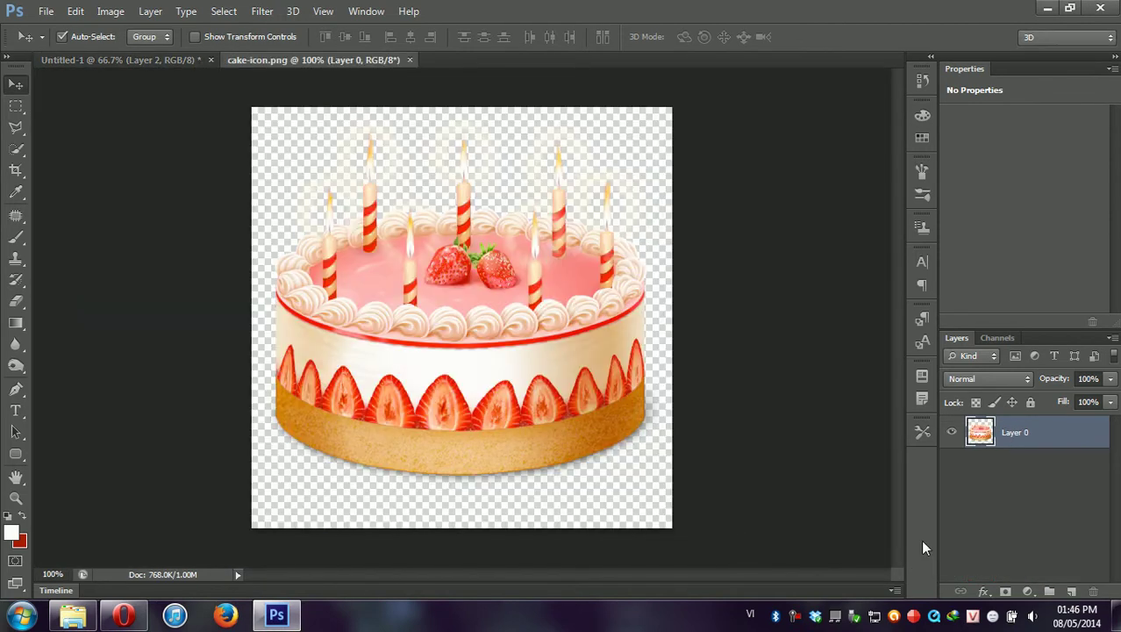
Step: Paste the cake into the stage, shrink it to about 56% and set it at the frame's lower right
{"action": "key", "text": "ctrl+w"}
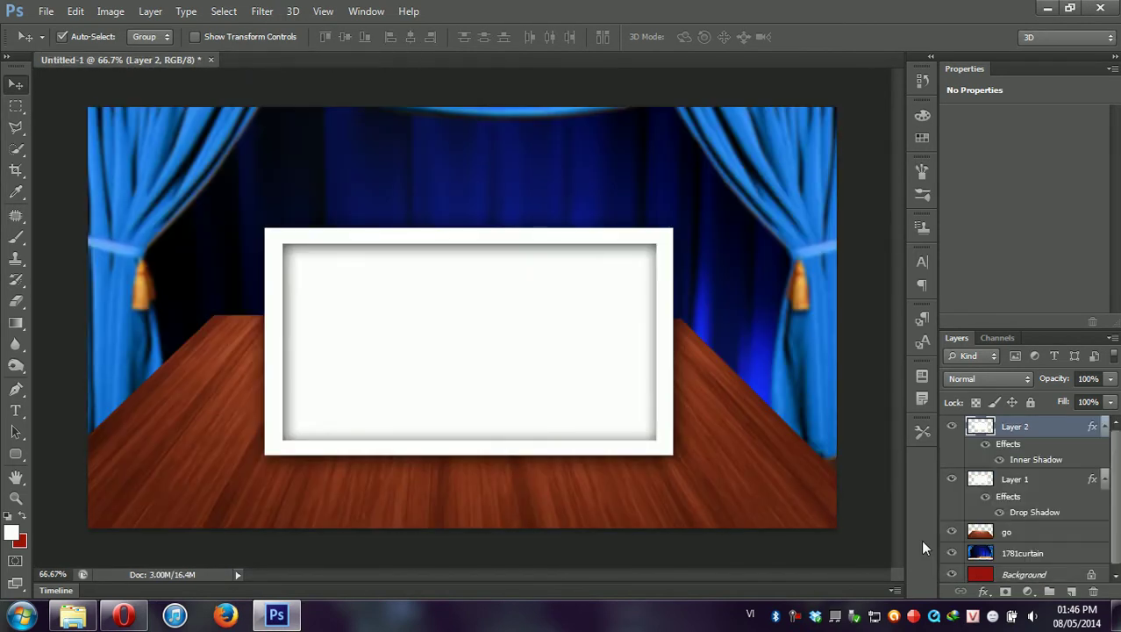
{"action": "key", "text": "ctrl+v"}
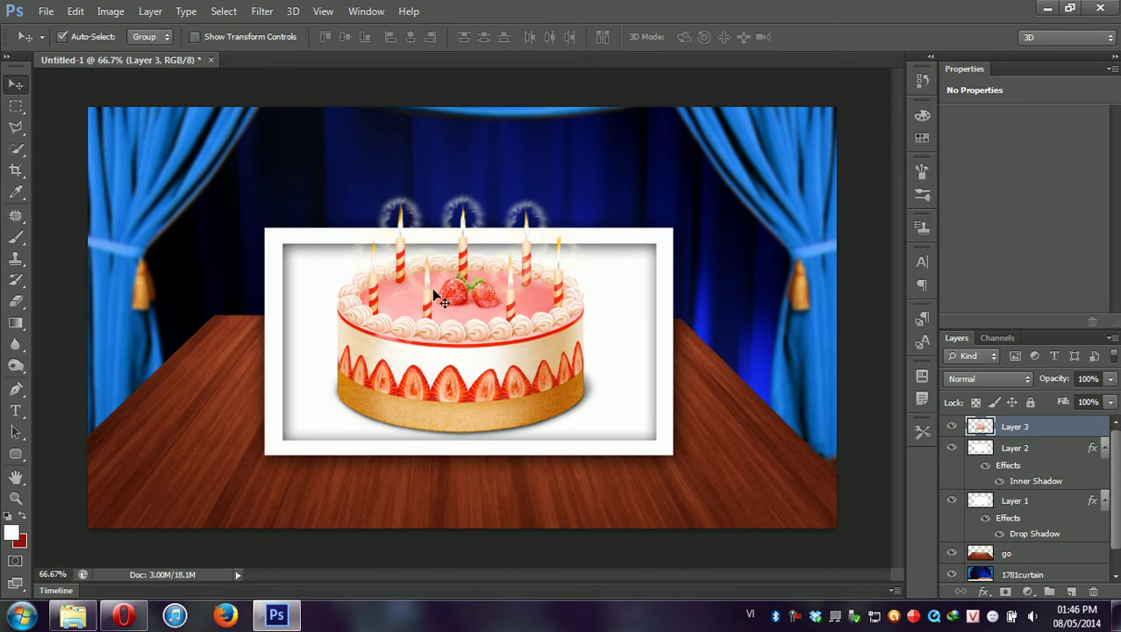
{"action": "left_click_drag", "start_coordinate": [443, 373], "coordinate": [679, 452]}
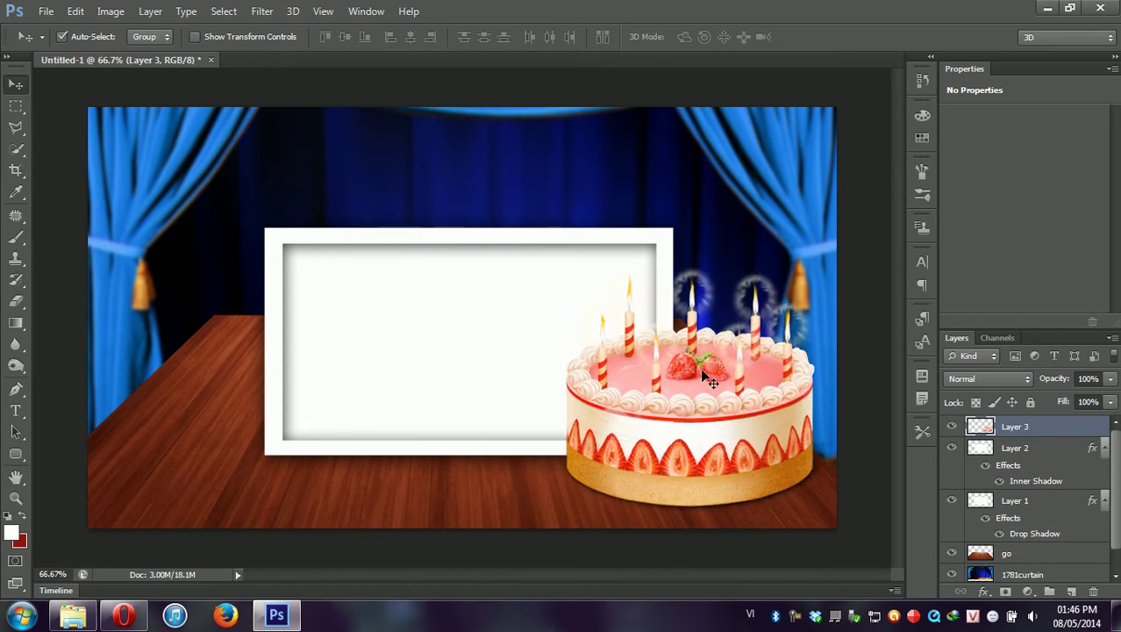
{"action": "key", "text": "ctrl+t"}
{"action": "left_click_drag", "start_coordinate": [825, 265], "coordinate": [709, 377]}
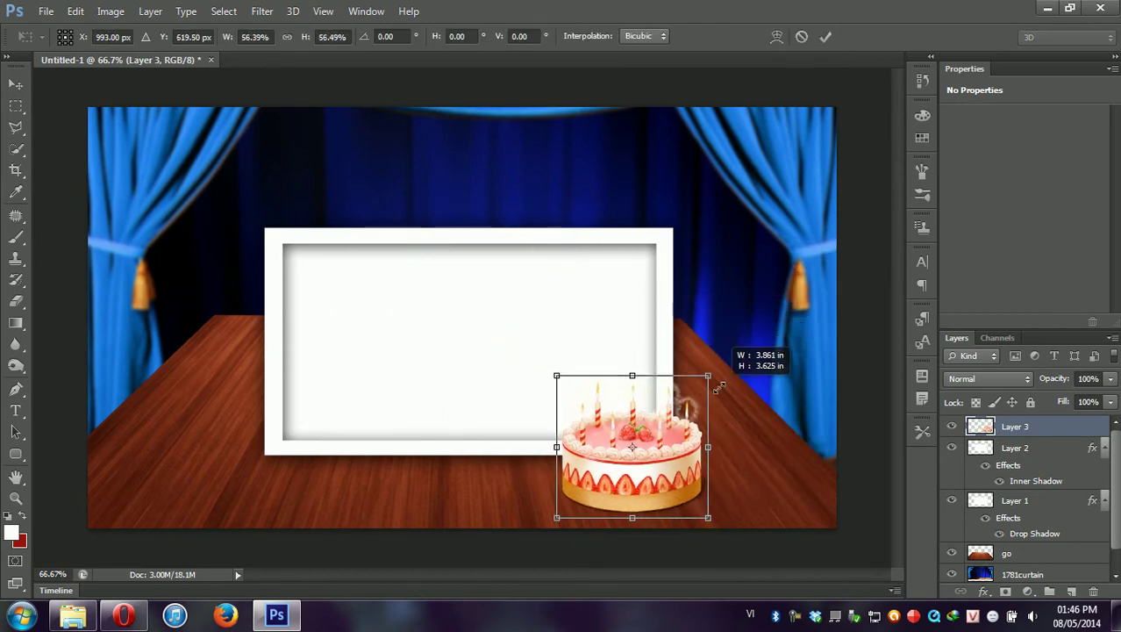
{"action": "left_click_drag", "start_coordinate": [665, 471], "coordinate": [720, 455]}
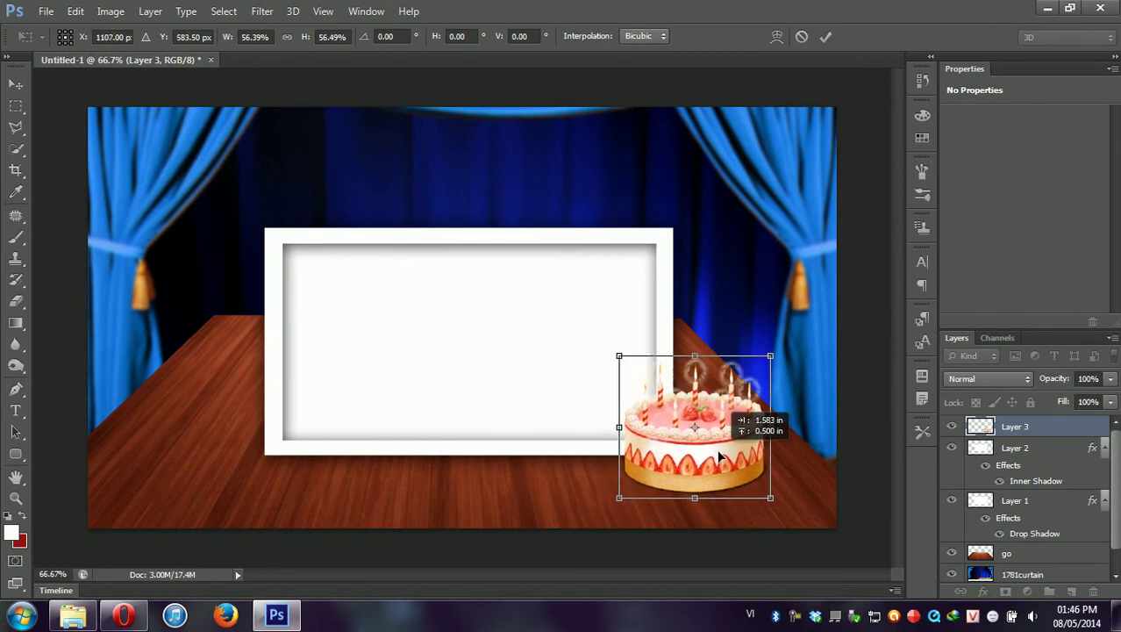
{"action": "key", "text": "Return"}
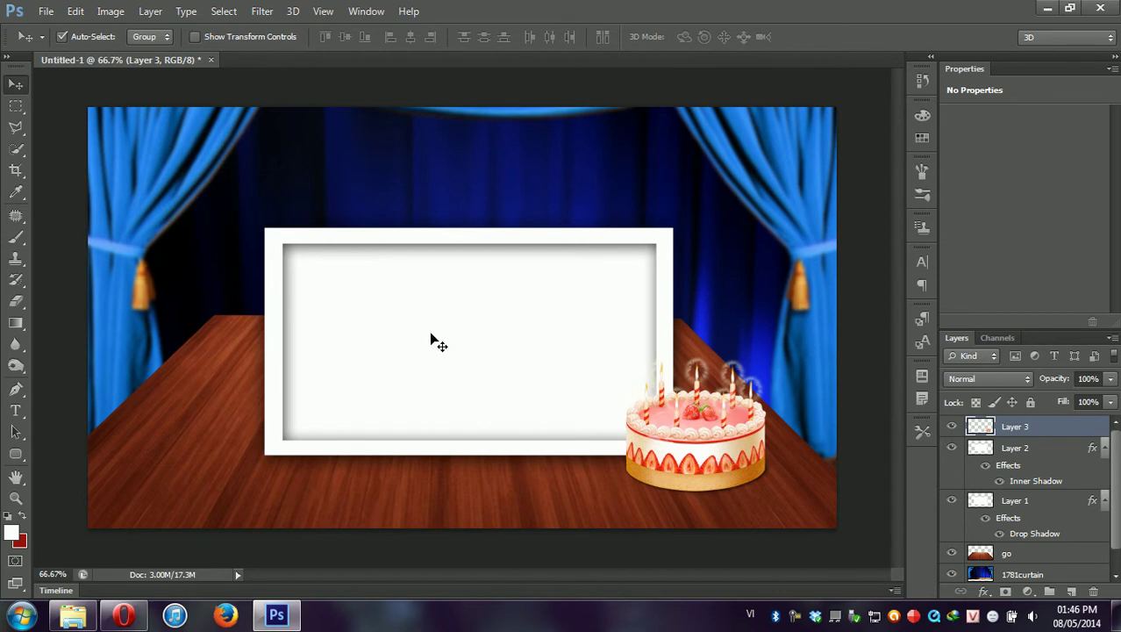
{"action": "left_click", "coordinate": [429, 329]}
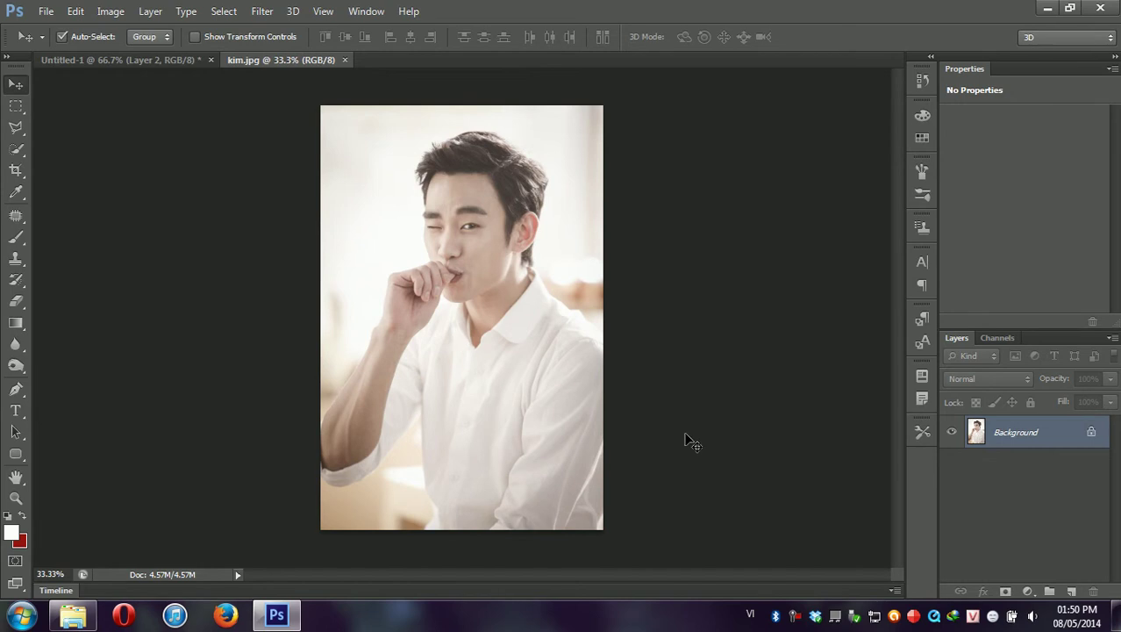
Step: Select all of kim.jpg, then load Layer 2's inner white frame area as a selection in the stage
{"action": "key", "text": "ctrl+a"}
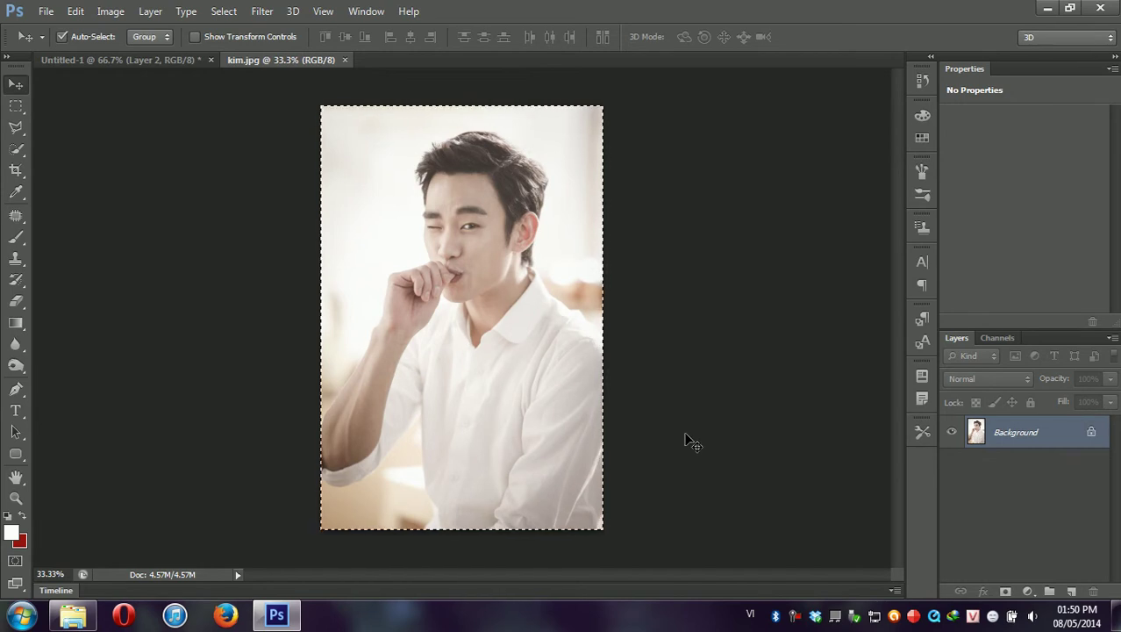
{"action": "left_click", "coordinate": [105, 60]}
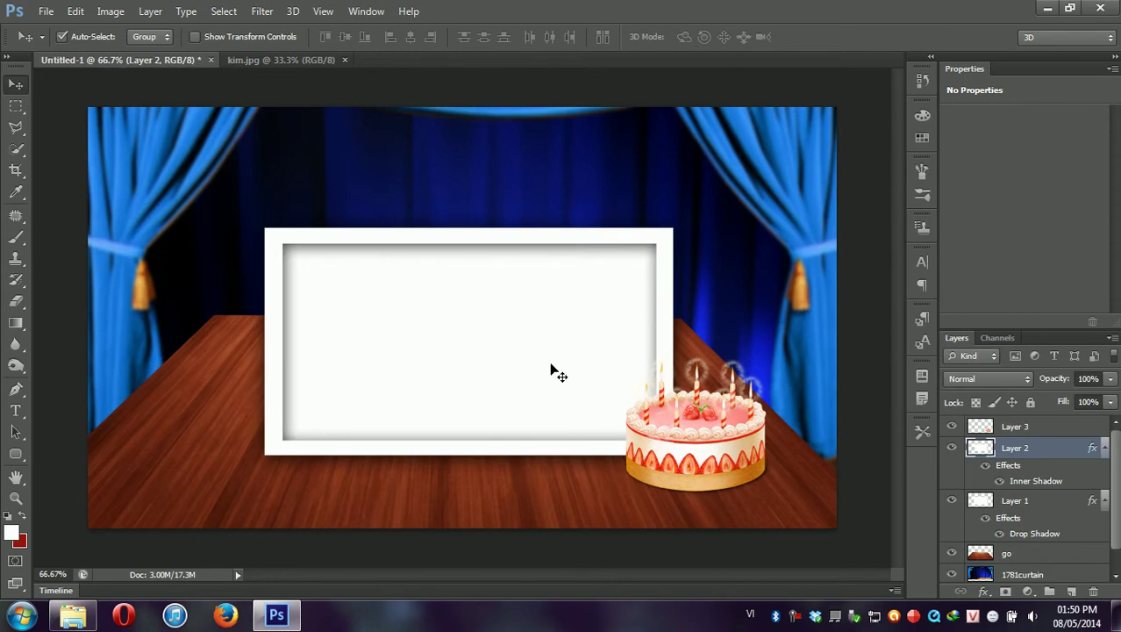
{"action": "left_click", "coordinate": [976, 447], "text": "ctrl"}
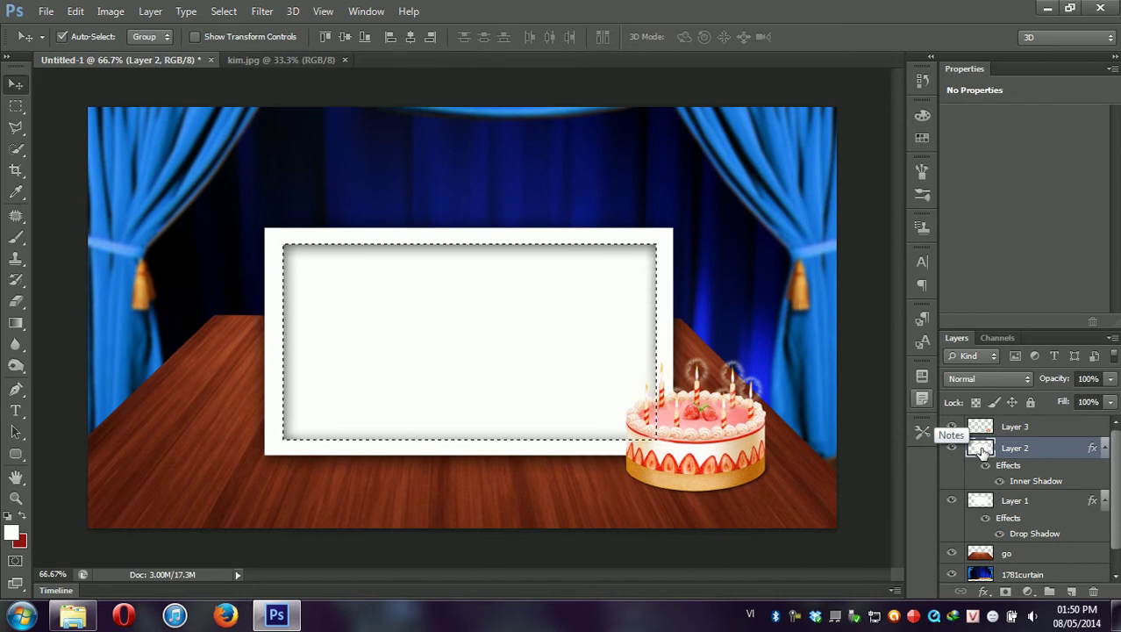
Step: Paste the kim.jpg portrait into the frame's inner area on a new masked layer, undoing the stray paste
{"action": "left_click", "coordinate": [1072, 591]}
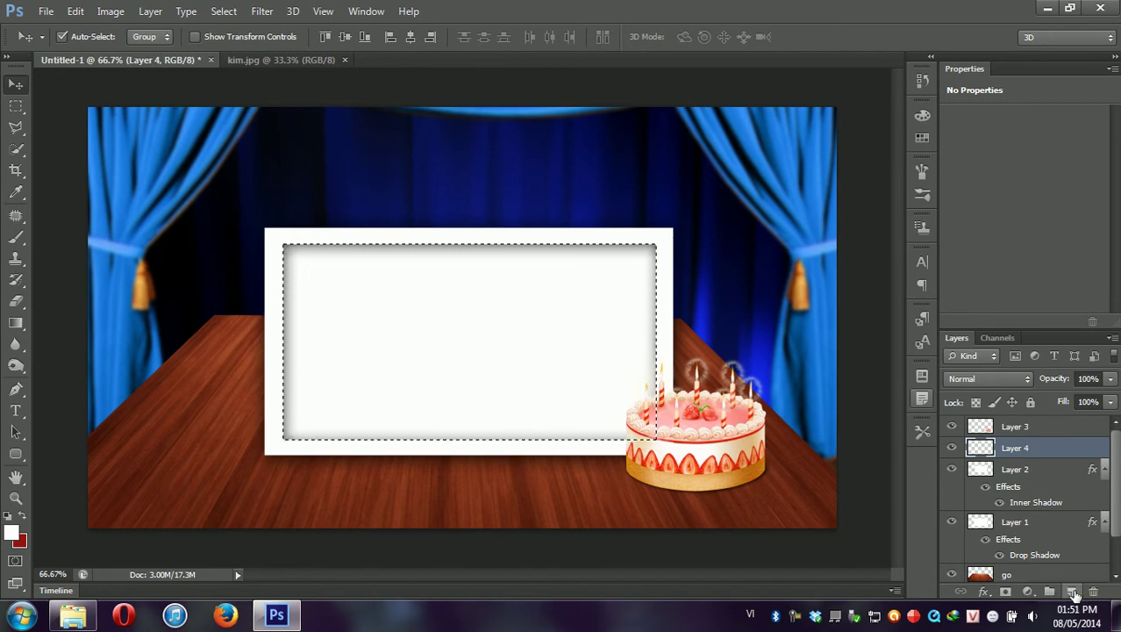
{"action": "key", "text": "ctrl+alt+shift+v"}
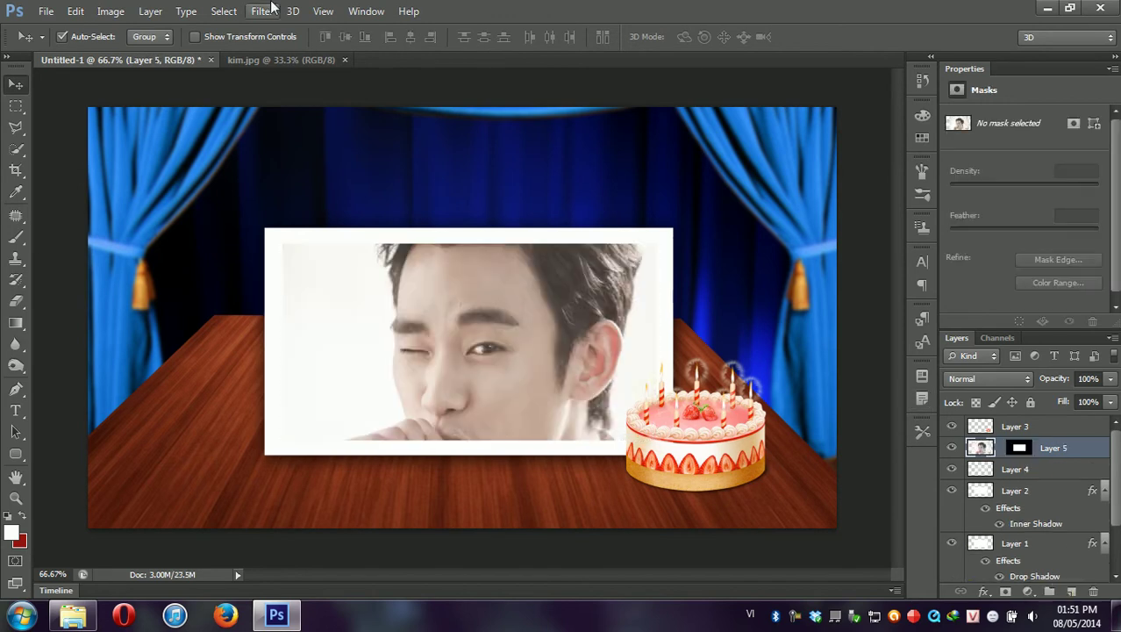
{"action": "left_click", "coordinate": [77, 12]}
{"action": "mouse_move", "coordinate": [136, 155]}
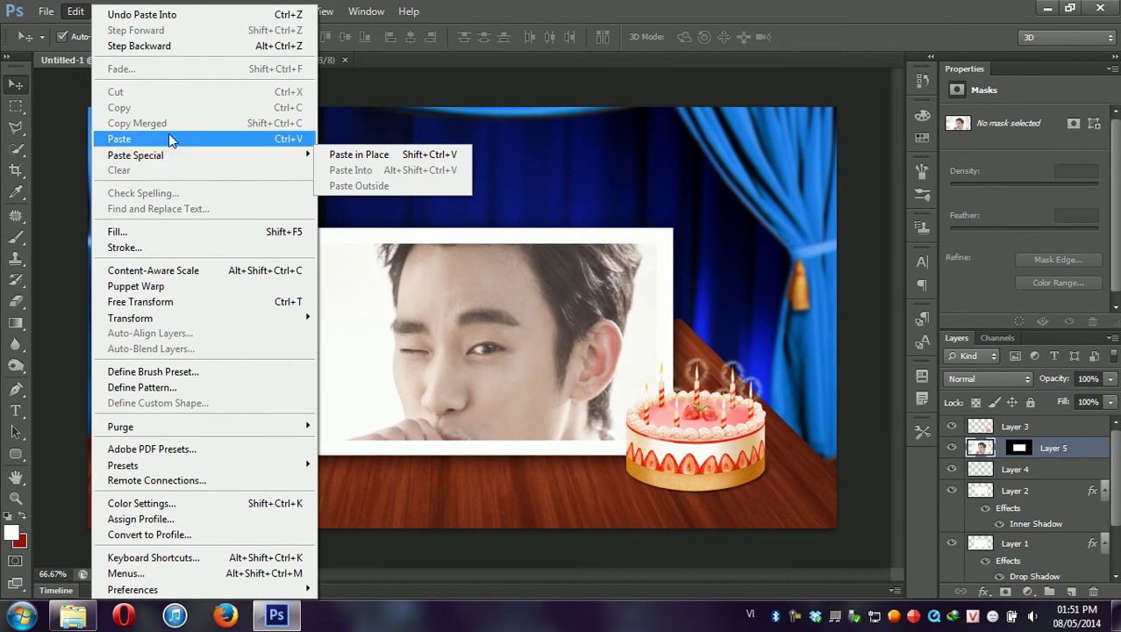
{"action": "left_click", "coordinate": [467, 160]}
{"action": "key", "text": "ctrl+v"}
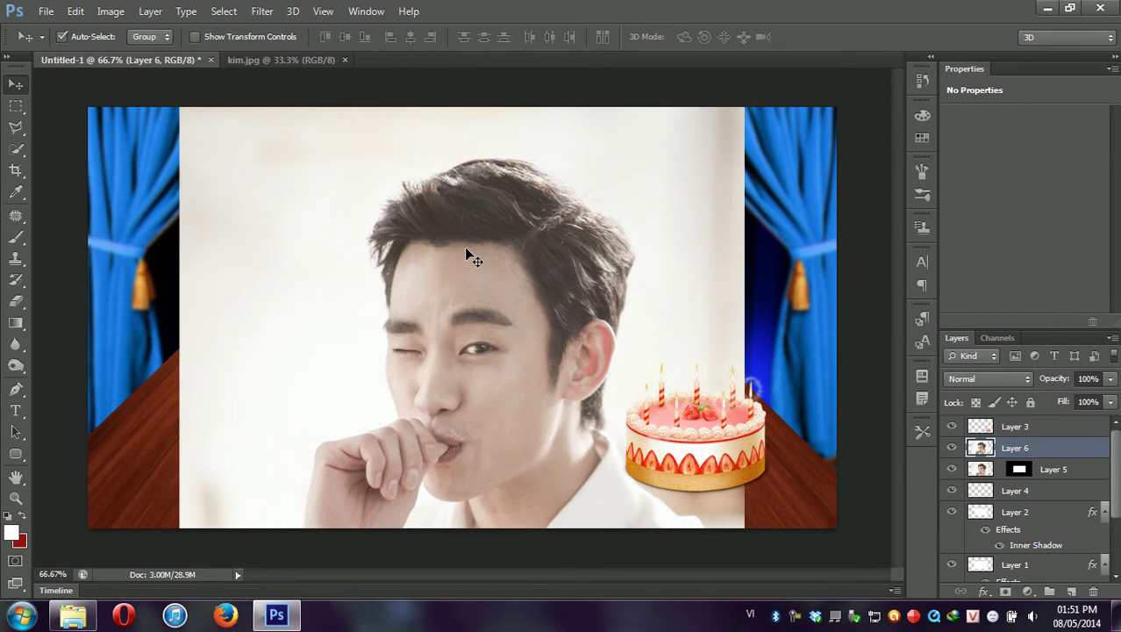
{"action": "key", "text": "ctrl+z"}
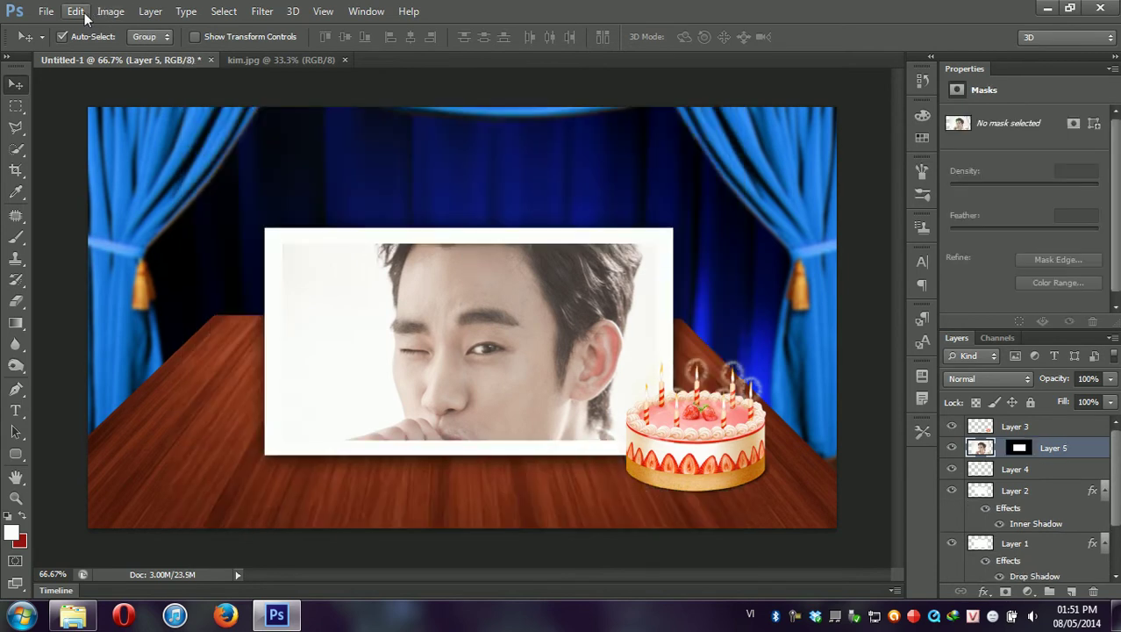
Step: Scale the framed portrait to about 69.6% and move it up so the face sits centred
{"action": "left_click", "coordinate": [76, 11]}
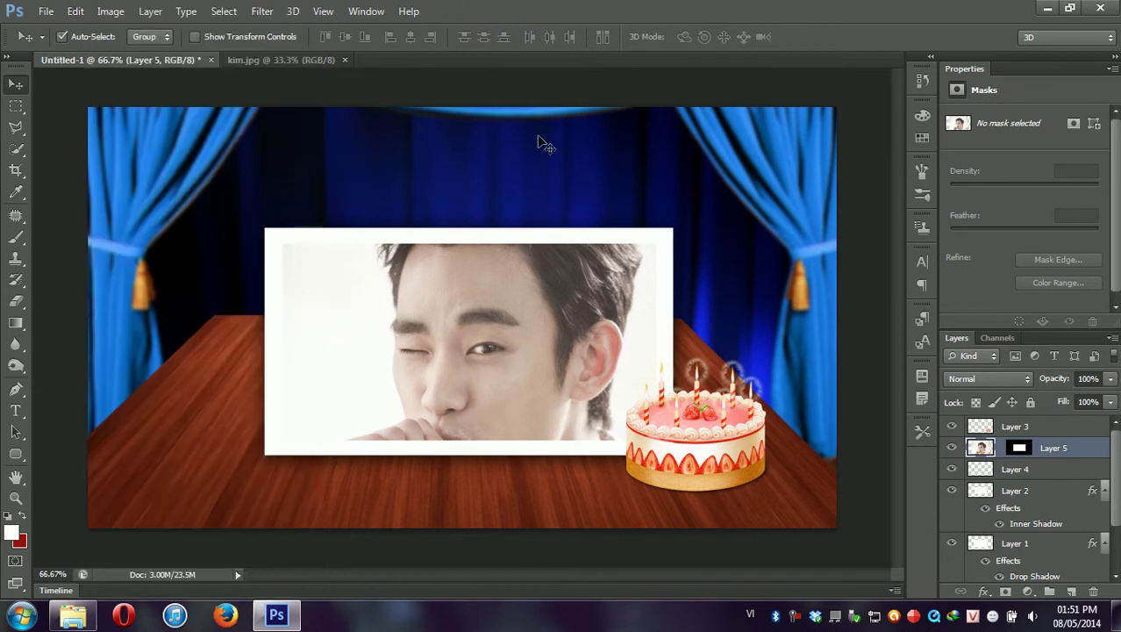
{"action": "key", "text": "ctrl+t"}
{"action": "mouse_move", "coordinate": [752, 106]}
{"action": "left_mouse_down"}
{"action": "mouse_move", "coordinate": [733, 112]}
{"action": "mouse_move", "coordinate": [619, 306]}
{"action": "left_mouse_up"}
{"action": "mouse_move", "coordinate": [438, 438]}
{"action": "left_mouse_down"}
{"action": "mouse_move", "coordinate": [507, 324]}
{"action": "mouse_move", "coordinate": [517, 282]}
{"action": "left_mouse_up"}
{"action": "left_click_drag", "start_coordinate": [707, 152], "coordinate": [664, 209]}
{"action": "left_click_drag", "start_coordinate": [517, 298], "coordinate": [517, 258]}
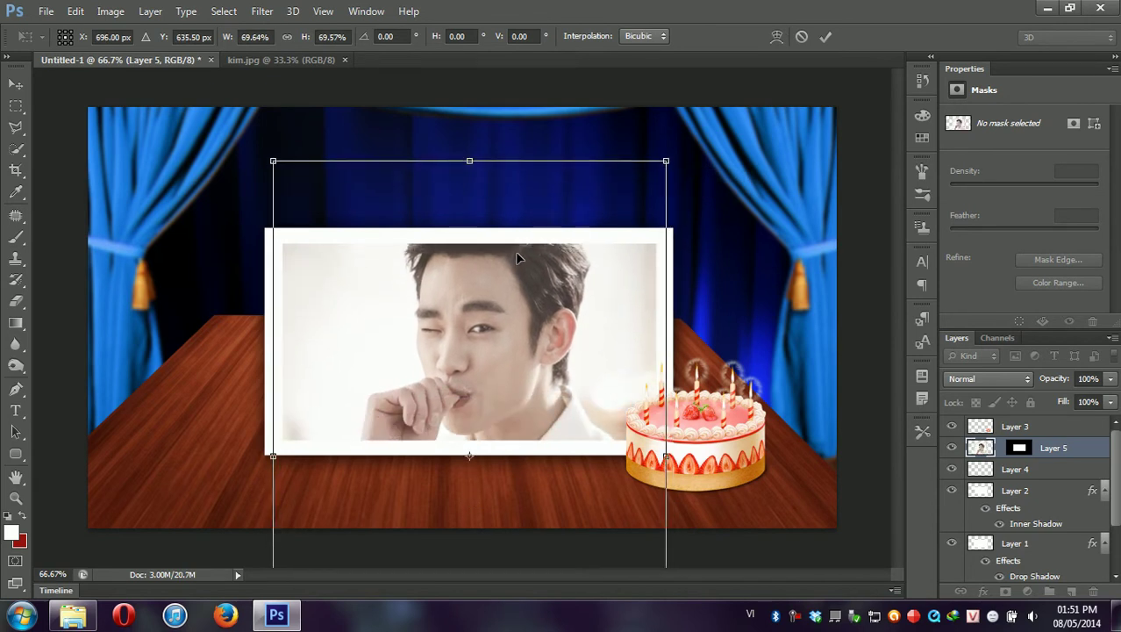
{"action": "key", "text": "Return"}
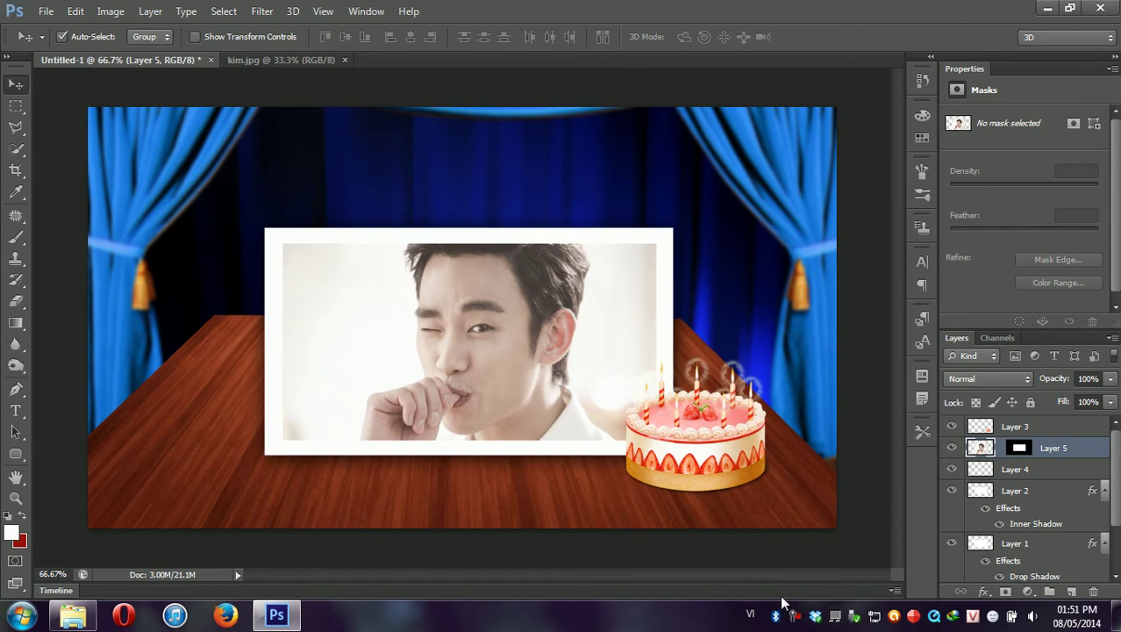
Step: Add a 32 px Inner Shadow to the portrait's Layer 5 through Blending Options
{"action": "right_click", "coordinate": [982, 451]}
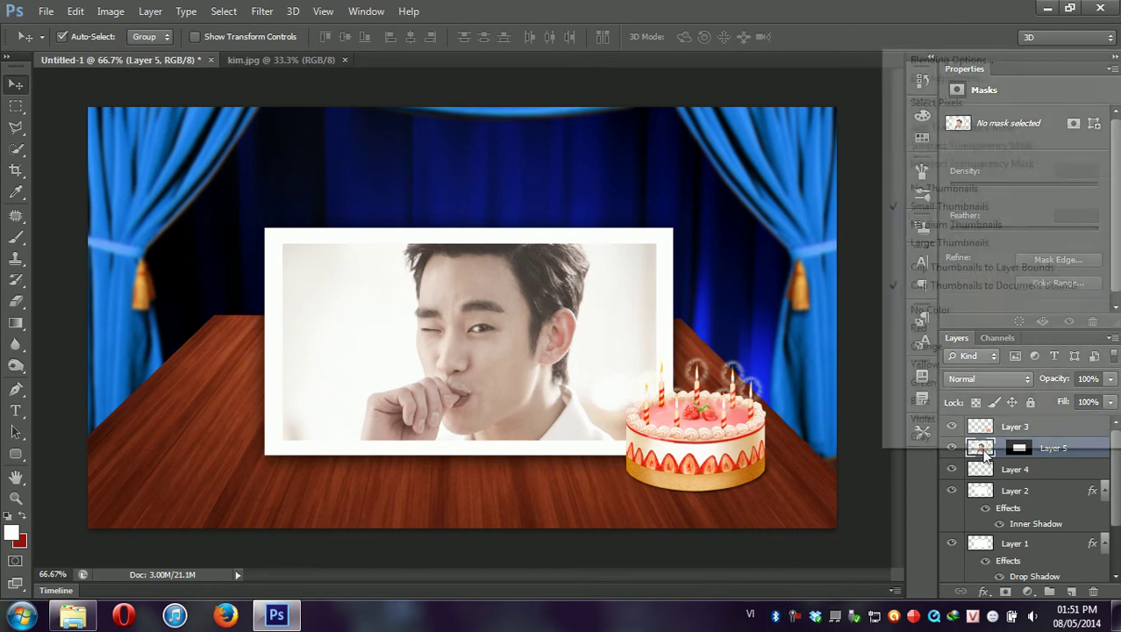
{"action": "left_click", "coordinate": [932, 62]}
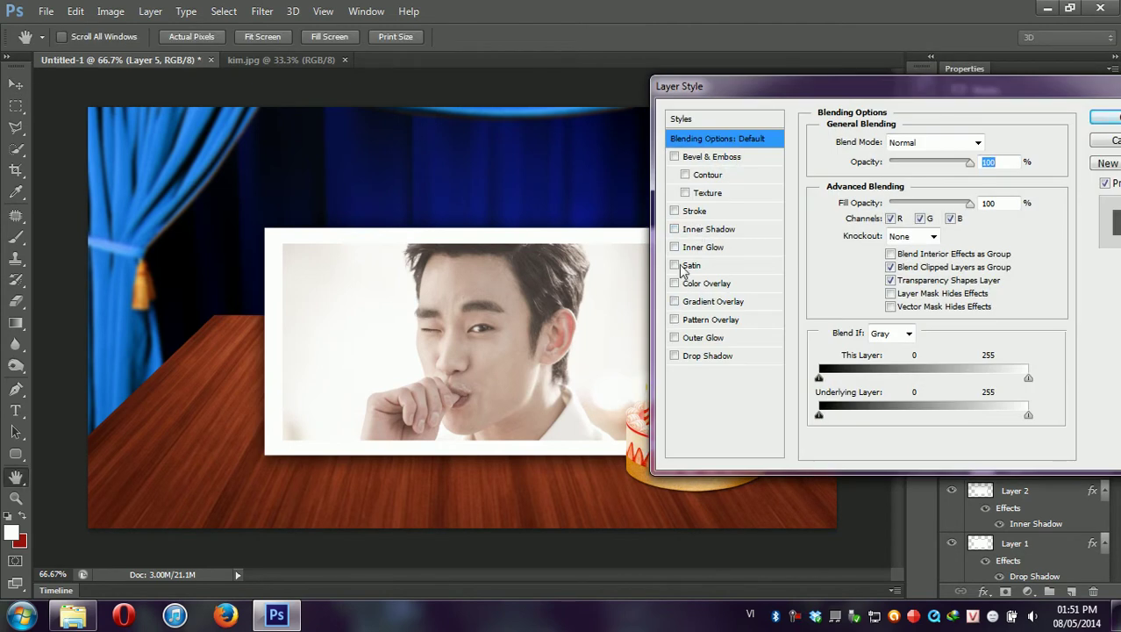
{"action": "left_click", "coordinate": [695, 230]}
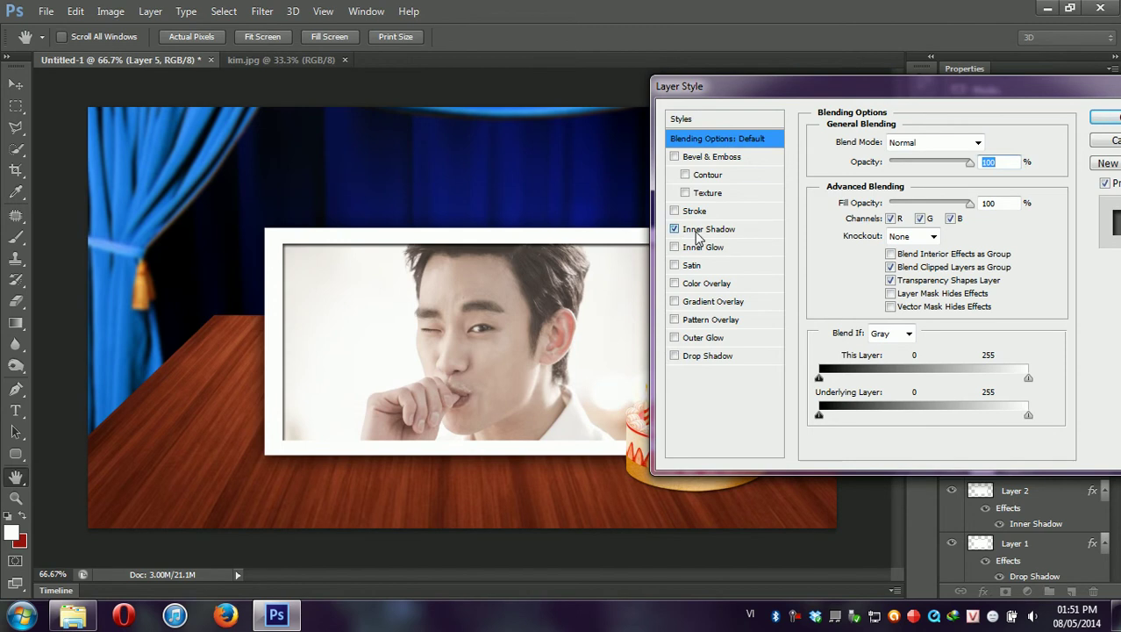
{"action": "left_click_drag", "start_coordinate": [881, 249], "coordinate": [891, 250]}
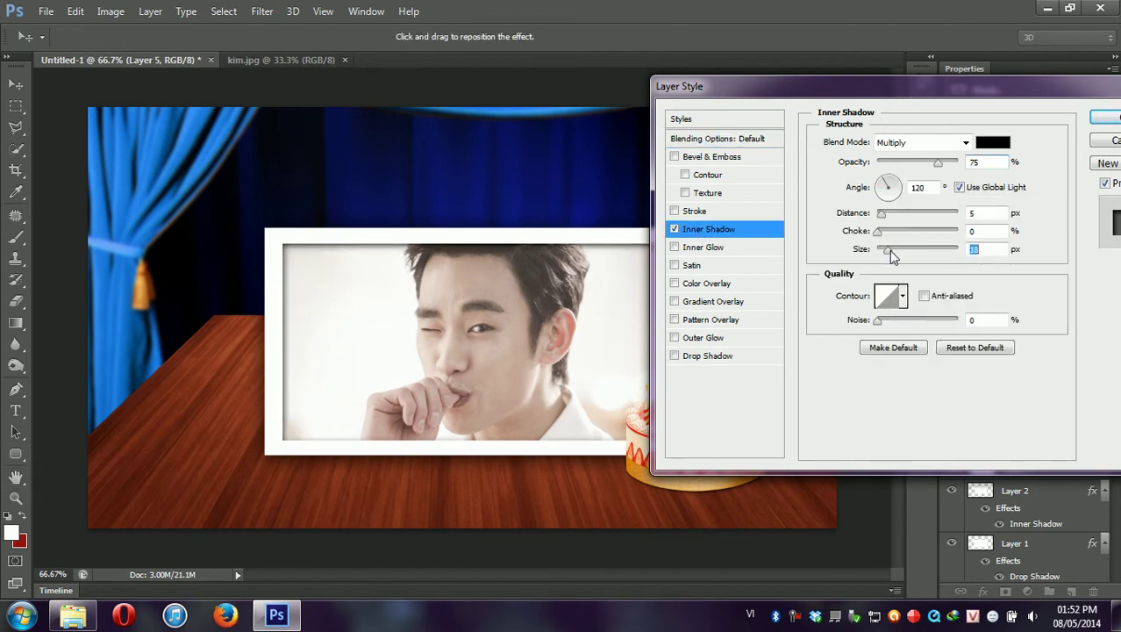
{"action": "left_click", "coordinate": [1103, 117]}
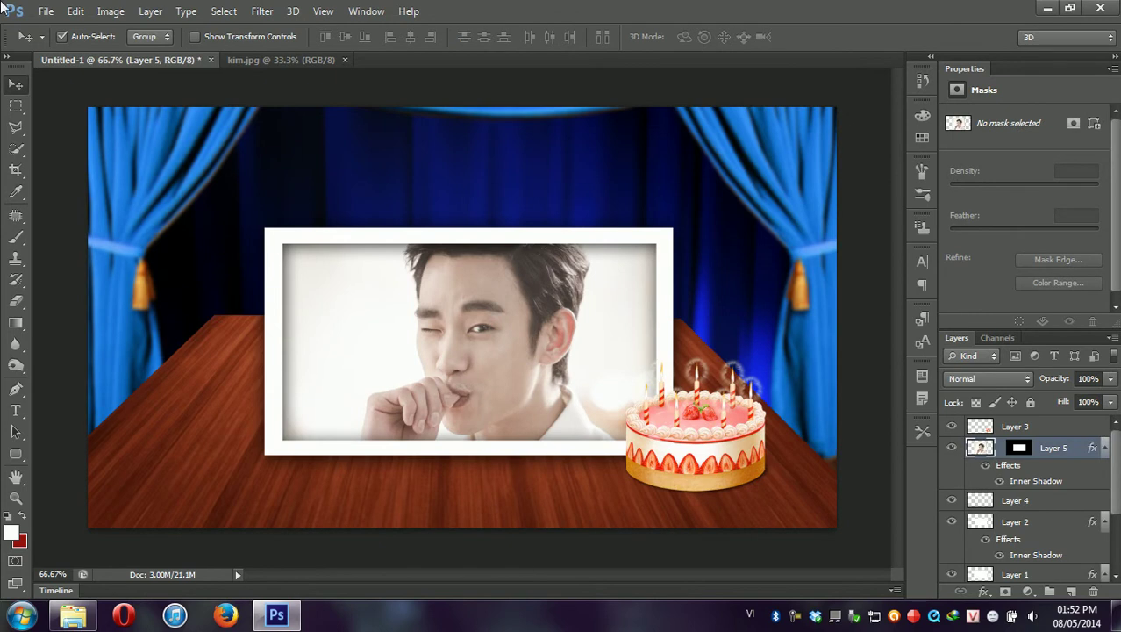
Step: Raise the portrait's brightness to 6 with Brightness/Contrast
{"action": "left_click", "coordinate": [110, 12]}
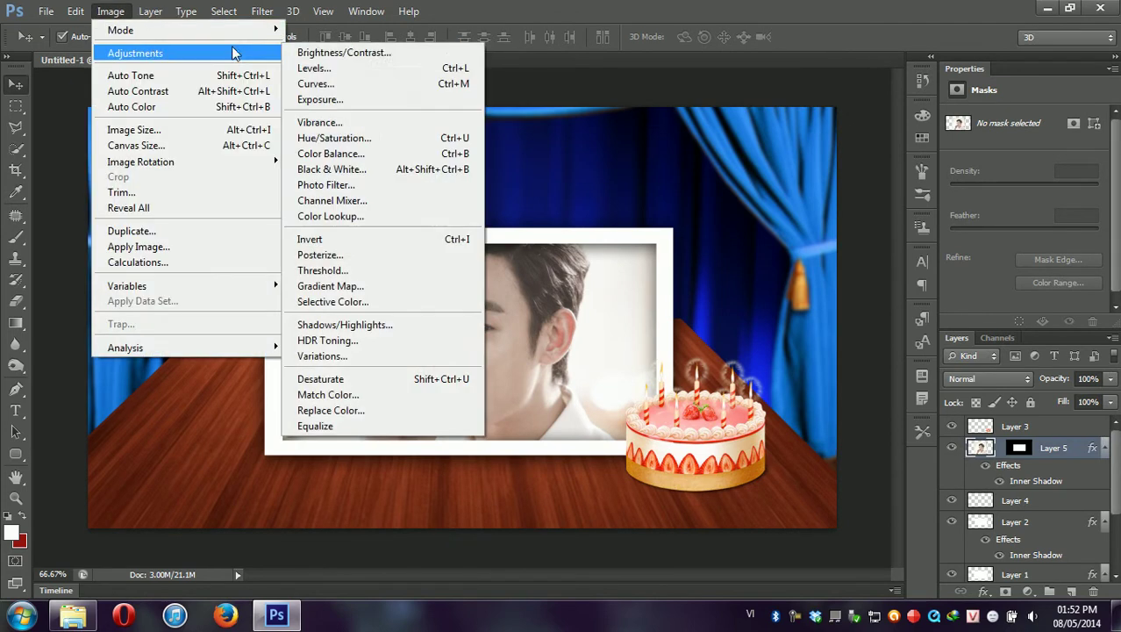
{"action": "left_click", "coordinate": [322, 51]}
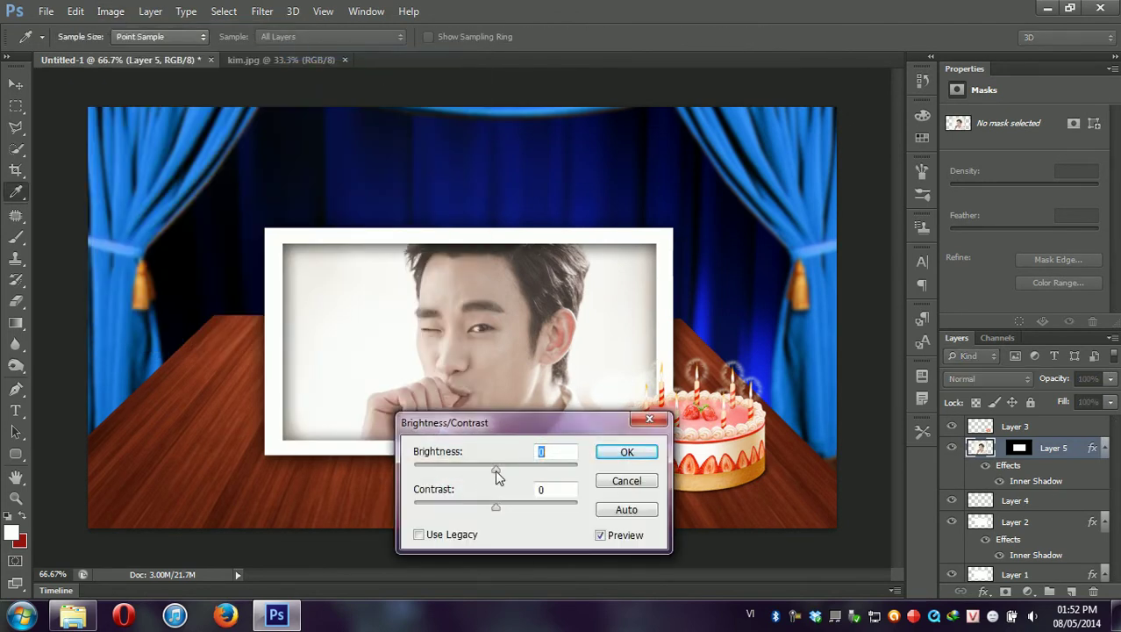
{"action": "left_click_drag", "start_coordinate": [494, 470], "coordinate": [498, 470]}
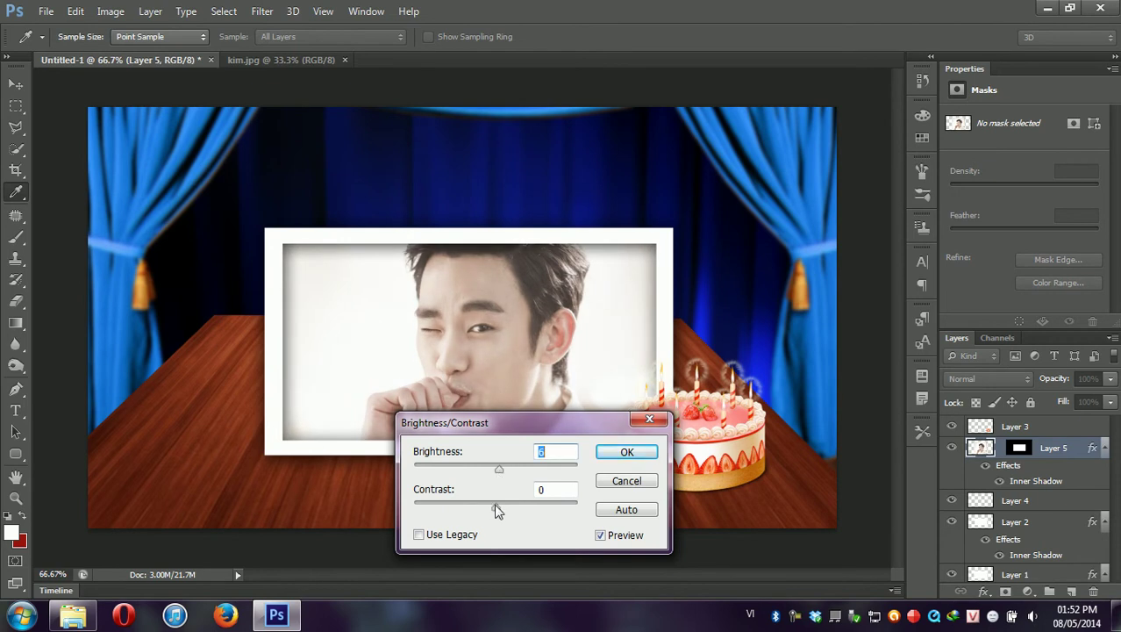
{"action": "left_click", "coordinate": [644, 452]}
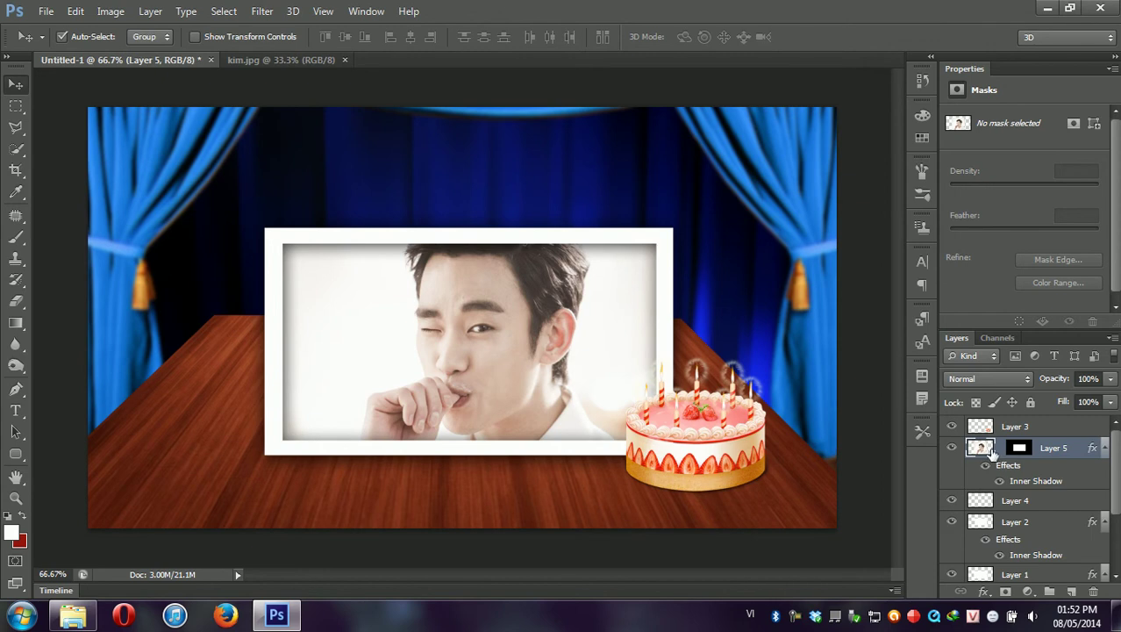
{"action": "left_click", "coordinate": [981, 592]}
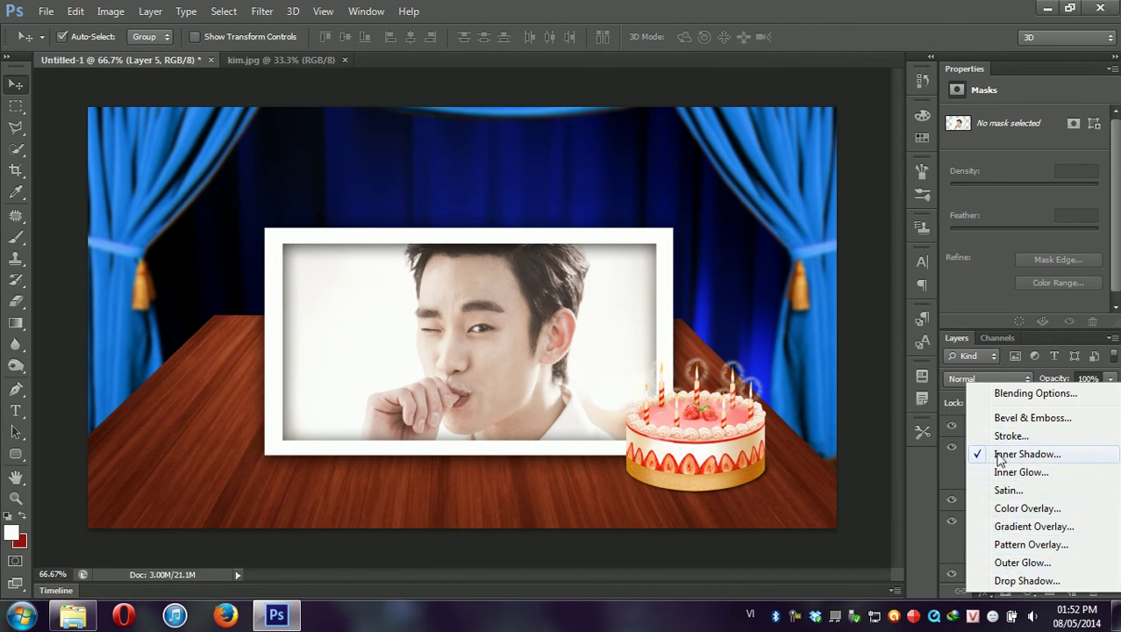
Step: Try a thick black Stroke on the portrait, then cancel the Layer Style dialog to discard it
{"action": "left_click", "coordinate": [1000, 435]}
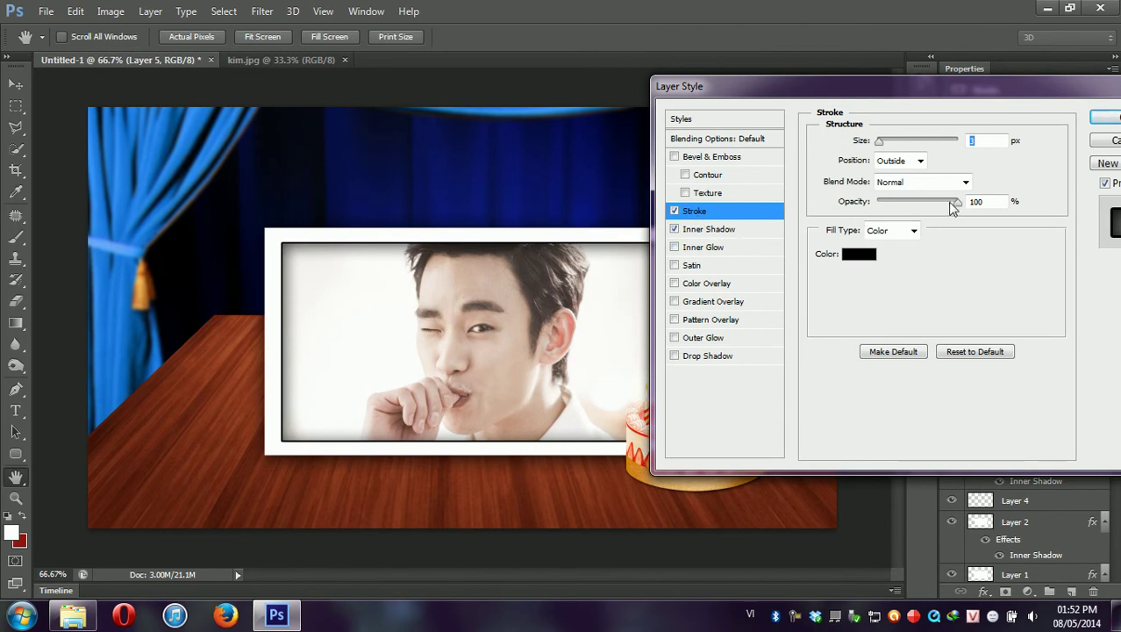
{"action": "left_click_drag", "start_coordinate": [879, 142], "coordinate": [912, 154]}
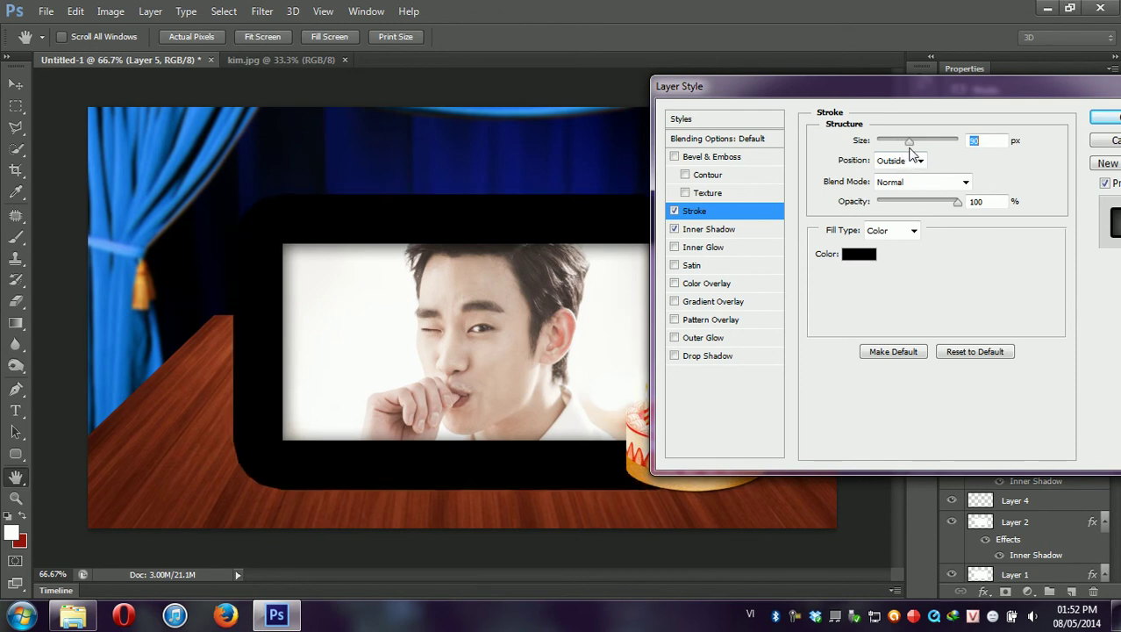
{"action": "left_click", "coordinate": [1117, 140]}
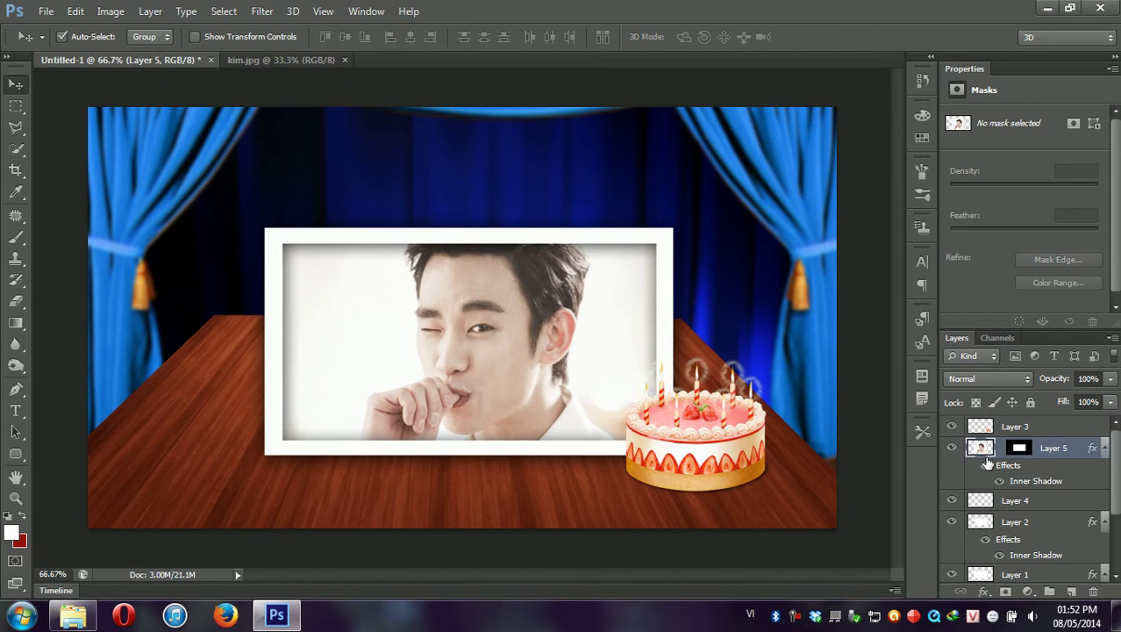
Step: Open superman_one_million_by_jayc79-d5s8lfd.png in Photoshop by dragging it from Explorer
{"action": "left_click", "coordinate": [74, 615]}
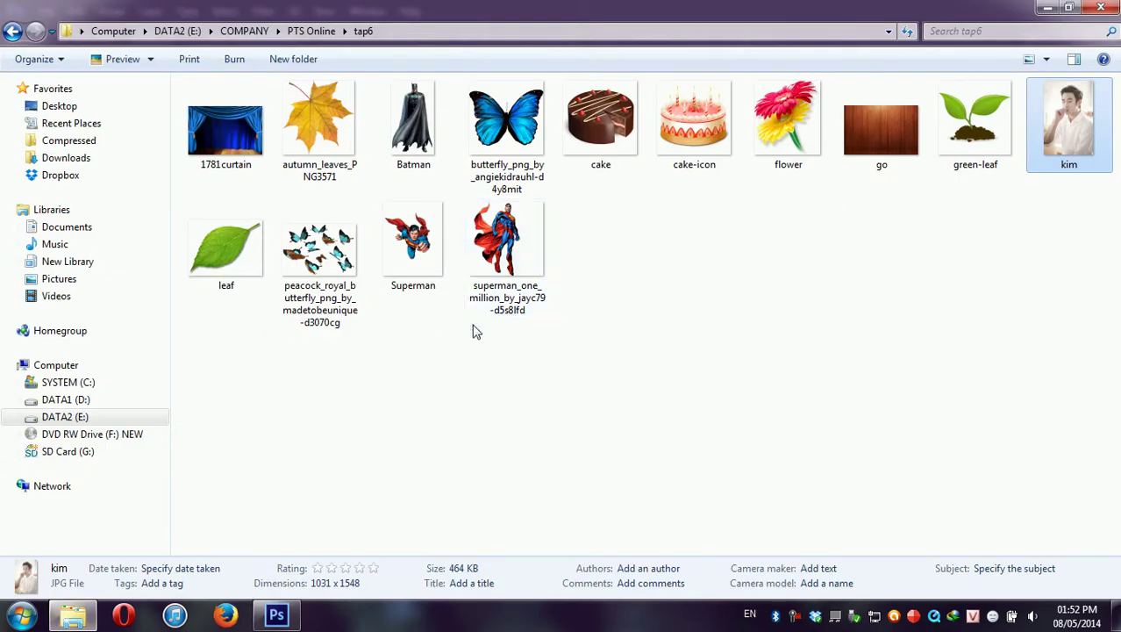
{"action": "left_click_drag", "start_coordinate": [497, 250], "coordinate": [285, 605]}
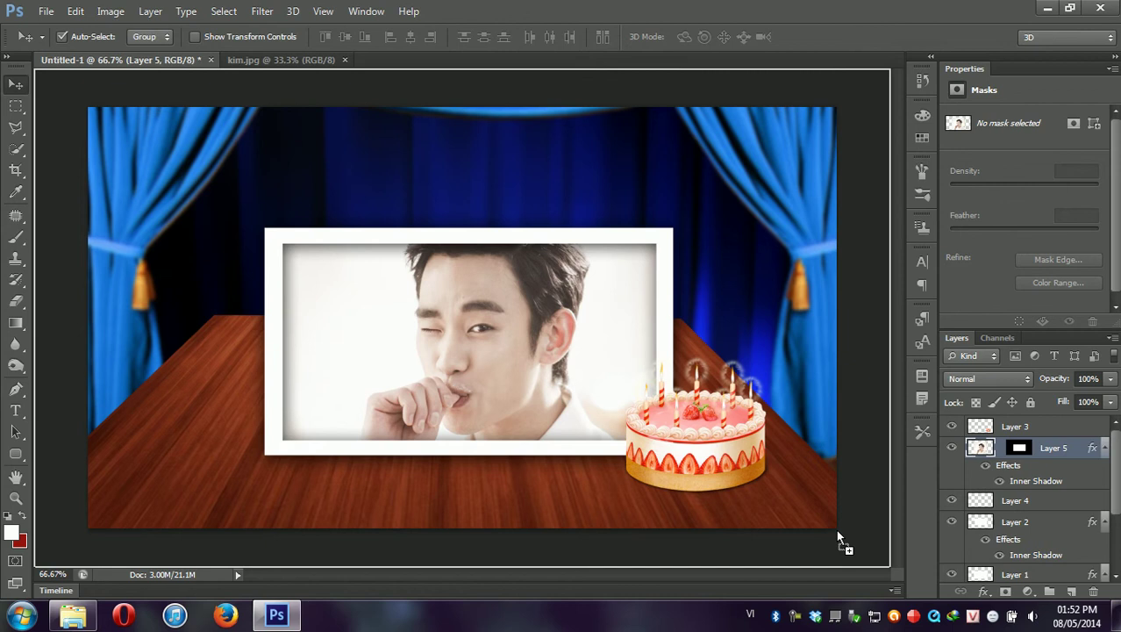
{"action": "left_click_drag", "start_coordinate": [285, 605], "coordinate": [912, 537]}
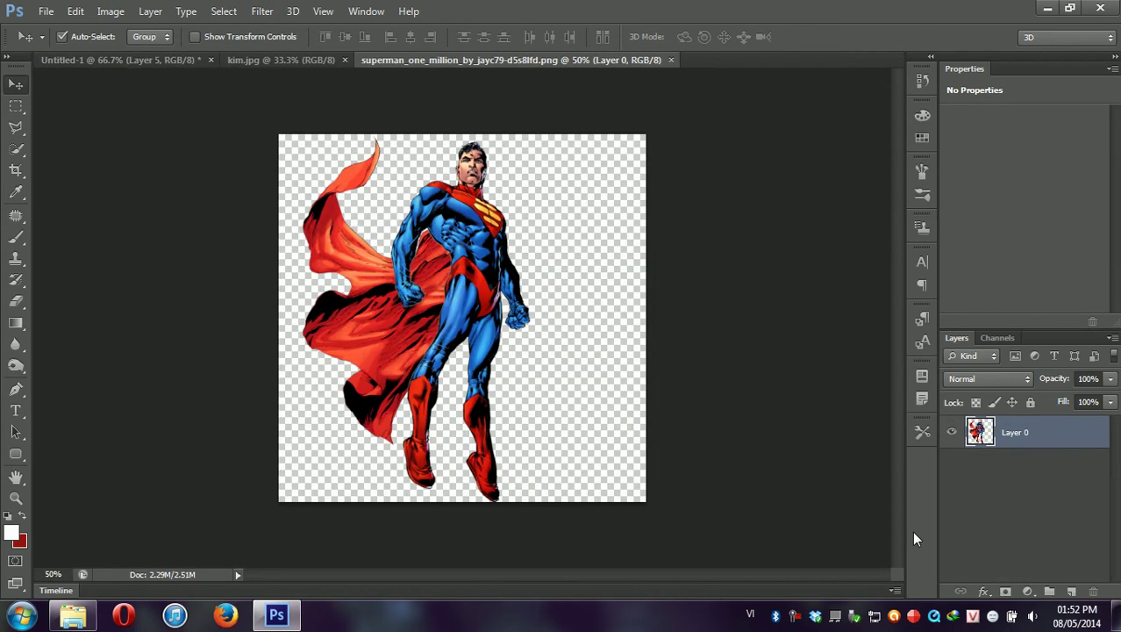
Step: Paste Superman into the stage at about 54.6% scale, just left of the framed portrait
{"action": "left_click", "coordinate": [85, 60]}
{"action": "key", "text": "ctrl+v"}
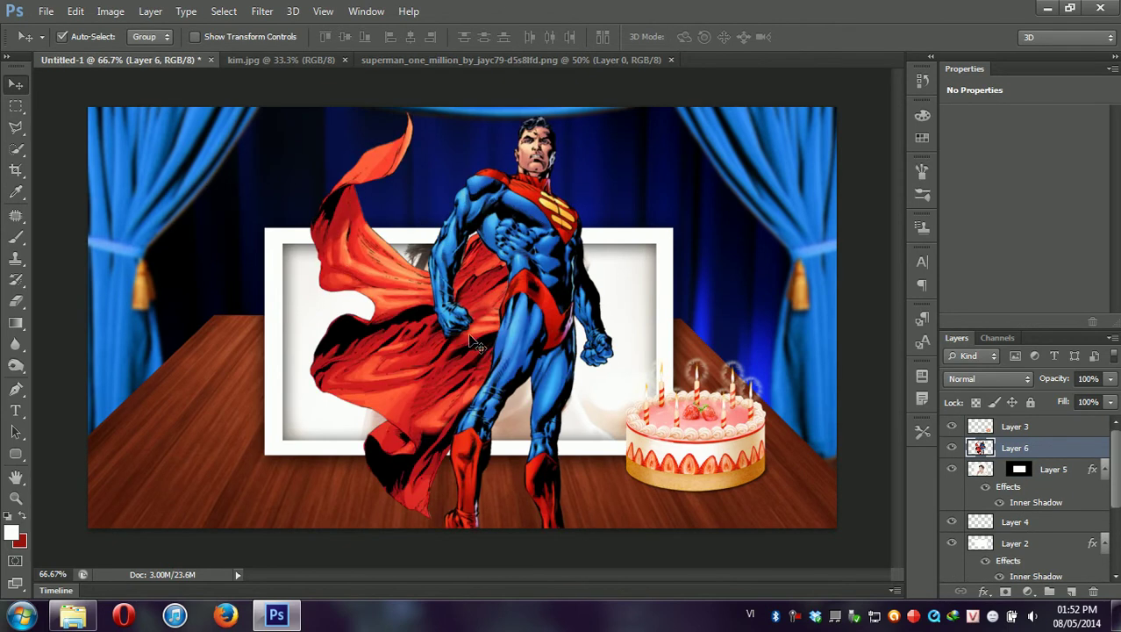
{"action": "key", "text": "ctrl+t"}
{"action": "left_click_drag", "start_coordinate": [612, 106], "coordinate": [456, 317]}
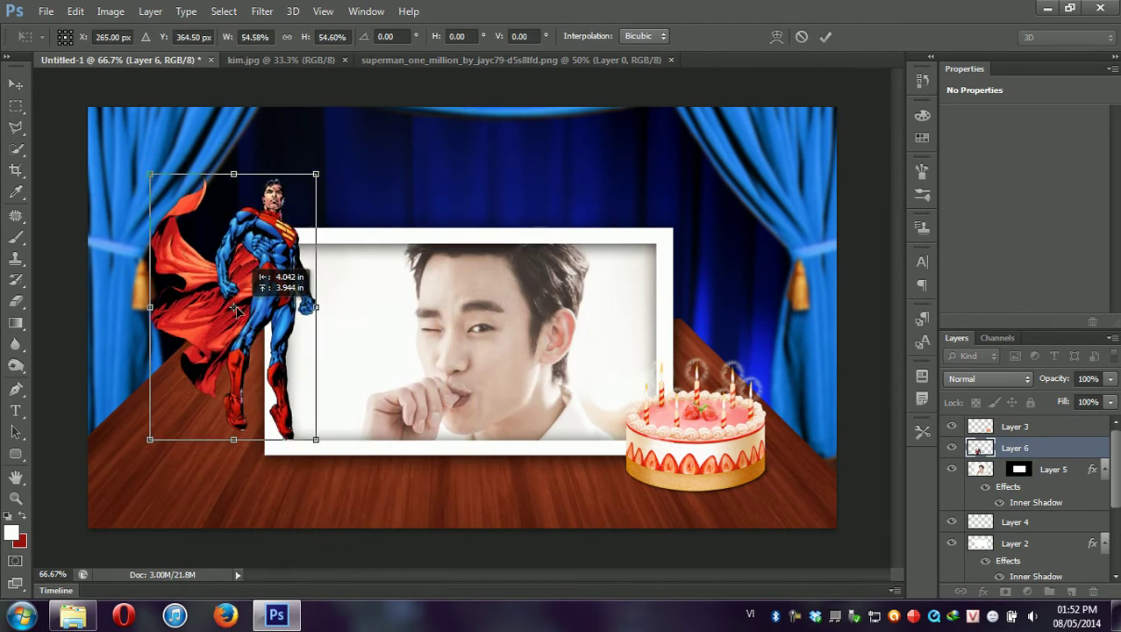
{"action": "left_click_drag", "start_coordinate": [242, 267], "coordinate": [261, 348]}
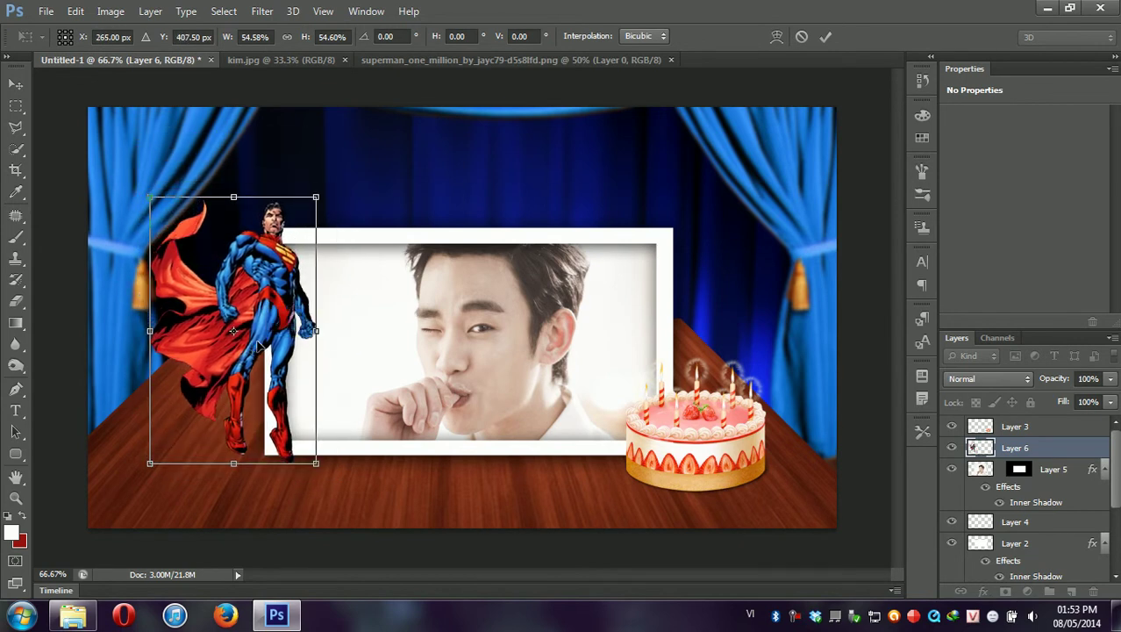
{"action": "key", "text": "Return"}
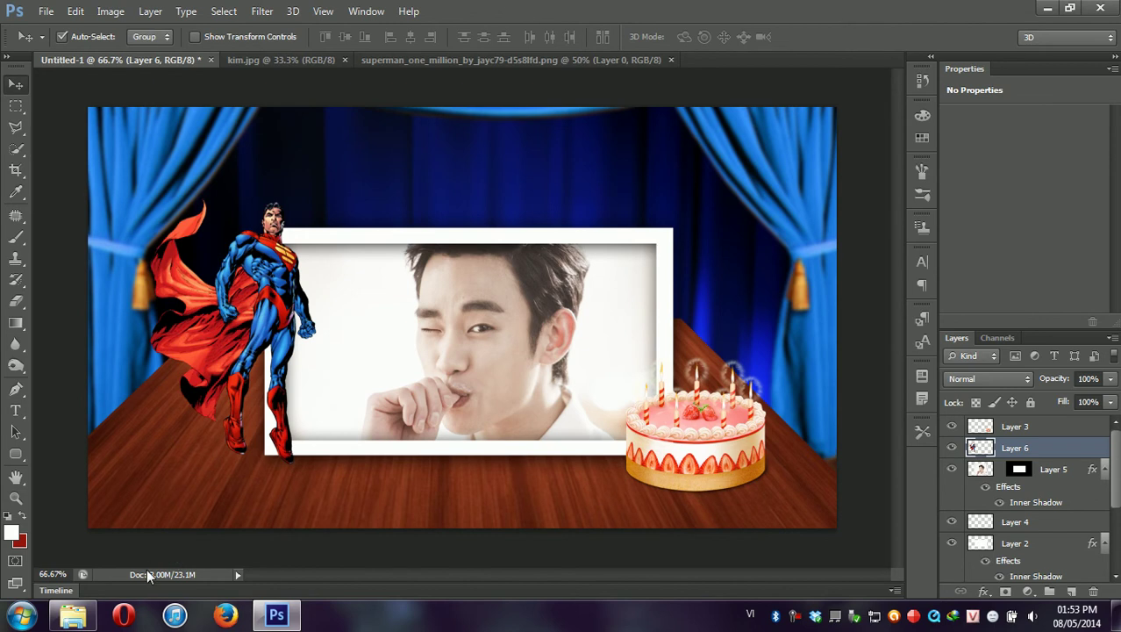
{"action": "left_click_drag", "start_coordinate": [236, 294], "coordinate": [222, 305]}
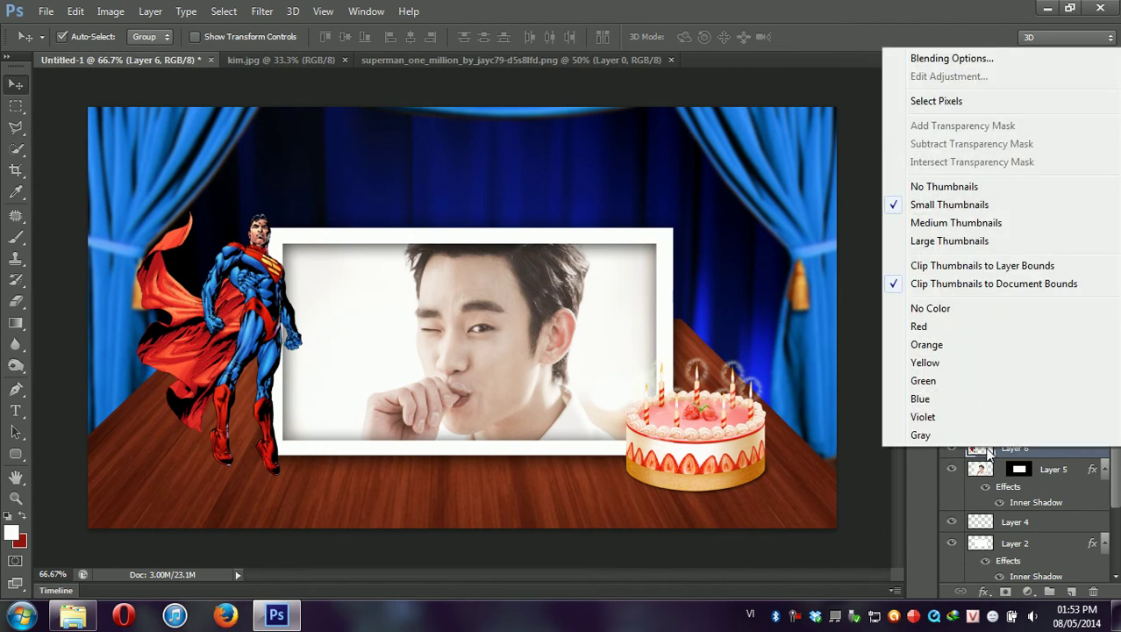
Step: Add a Drop Shadow of about 15 px size to Superman's Layer 6
{"action": "left_click", "coordinate": [984, 596]}
{"action": "left_click", "coordinate": [983, 596]}
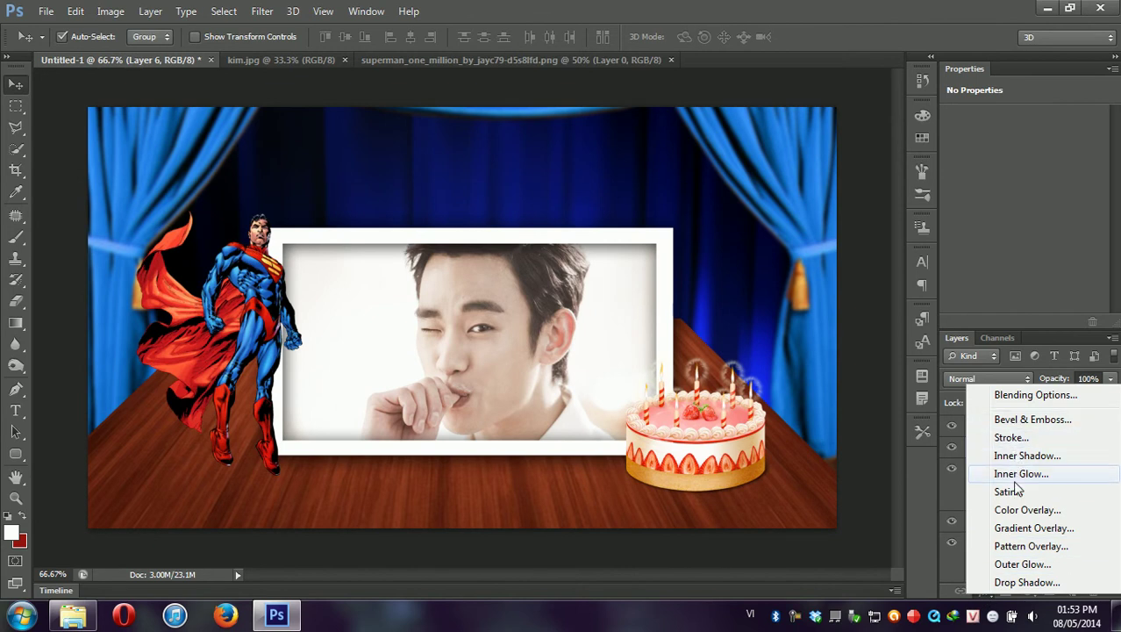
{"action": "left_click", "coordinate": [1026, 582]}
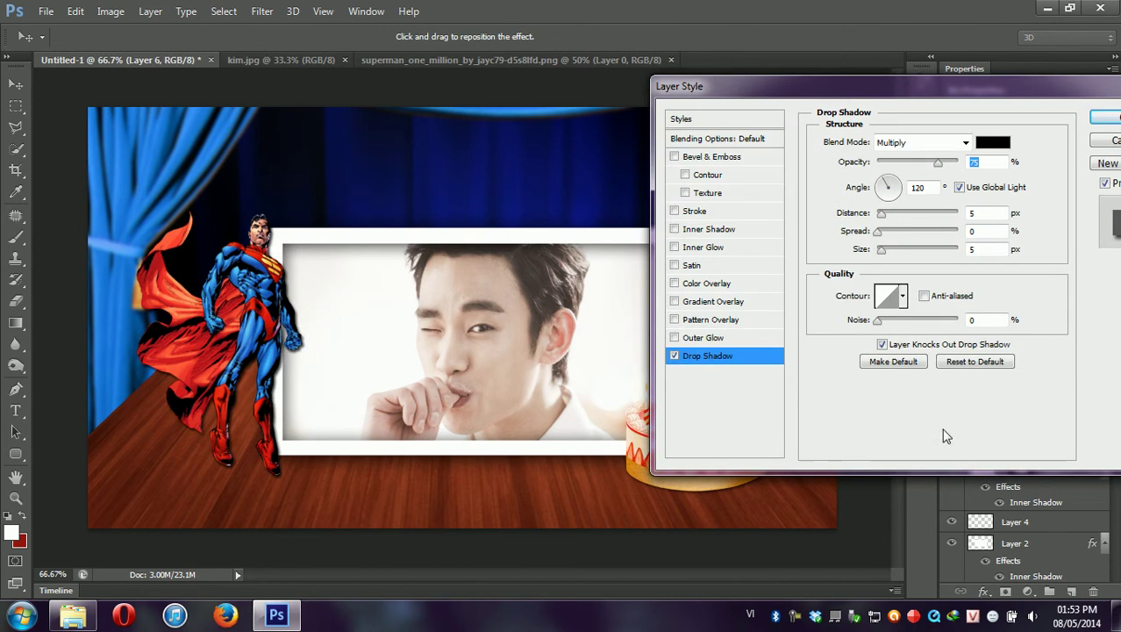
{"action": "left_click_drag", "start_coordinate": [880, 250], "coordinate": [897, 256]}
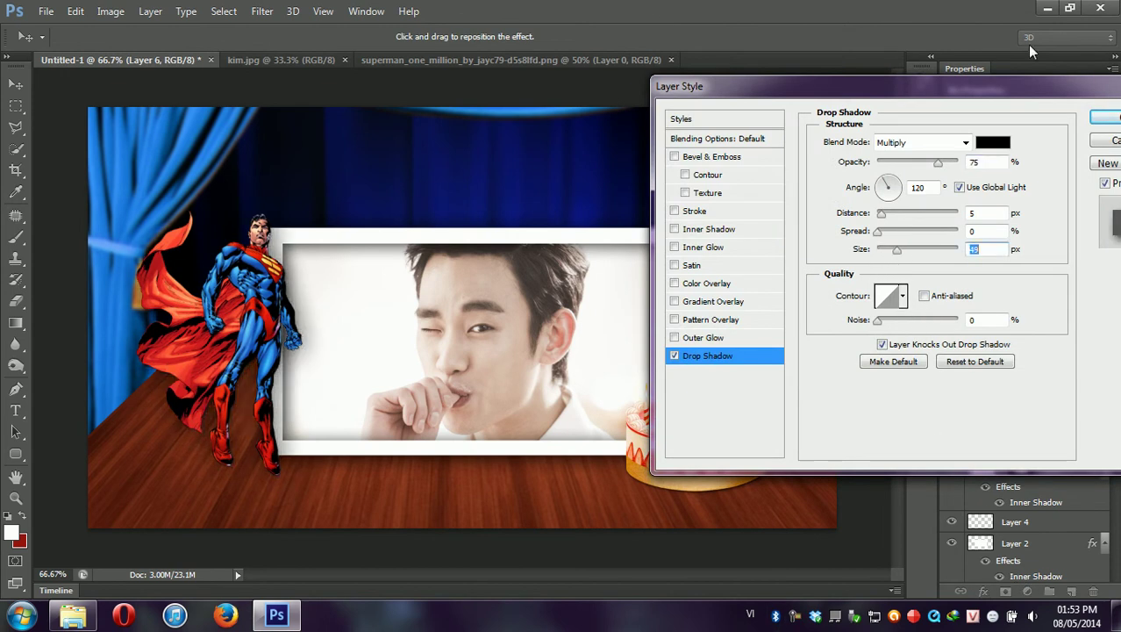
{"action": "left_click", "coordinate": [1104, 116]}
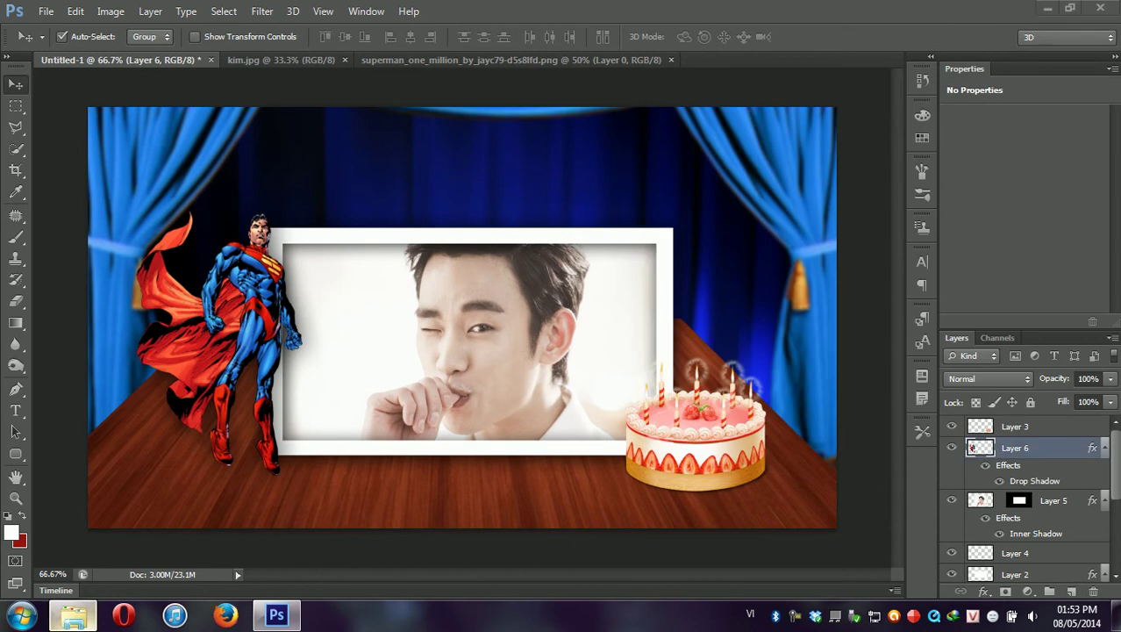
{"action": "left_click", "coordinate": [73, 614]}
Step: Open leaf.png and paste the leaf onto the photo frame in the stage scene
{"action": "mouse_move", "coordinate": [231, 254]}
{"action": "left_mouse_down"}
{"action": "mouse_move", "coordinate": [281, 605]}
{"action": "mouse_move", "coordinate": [893, 426]}
{"action": "left_mouse_up"}
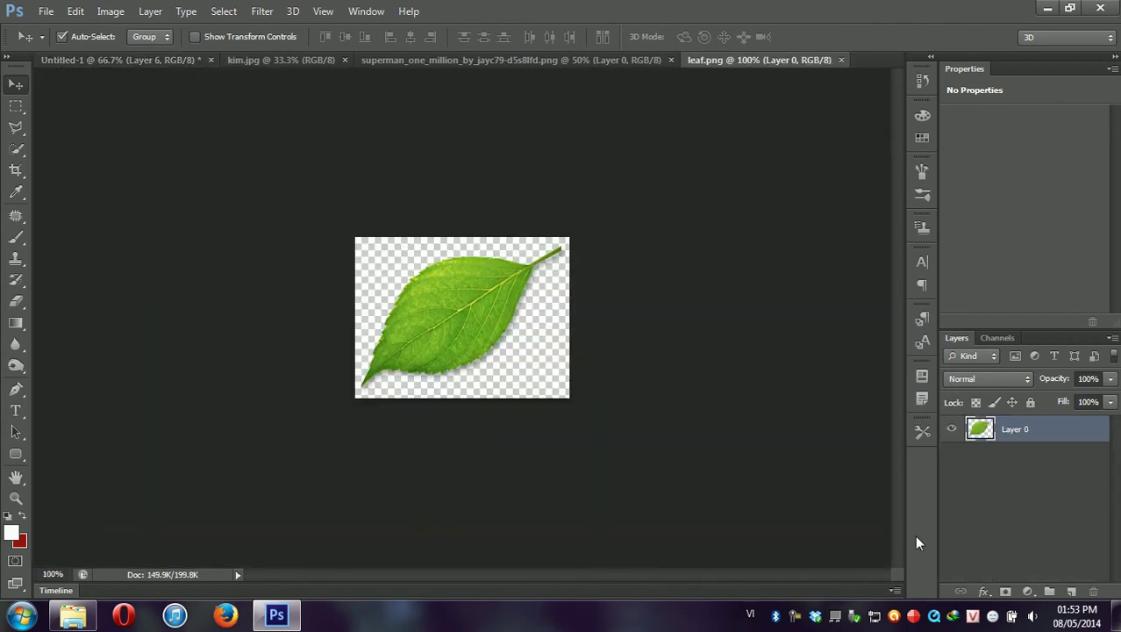
{"action": "key", "text": "ctrl+Tab"}
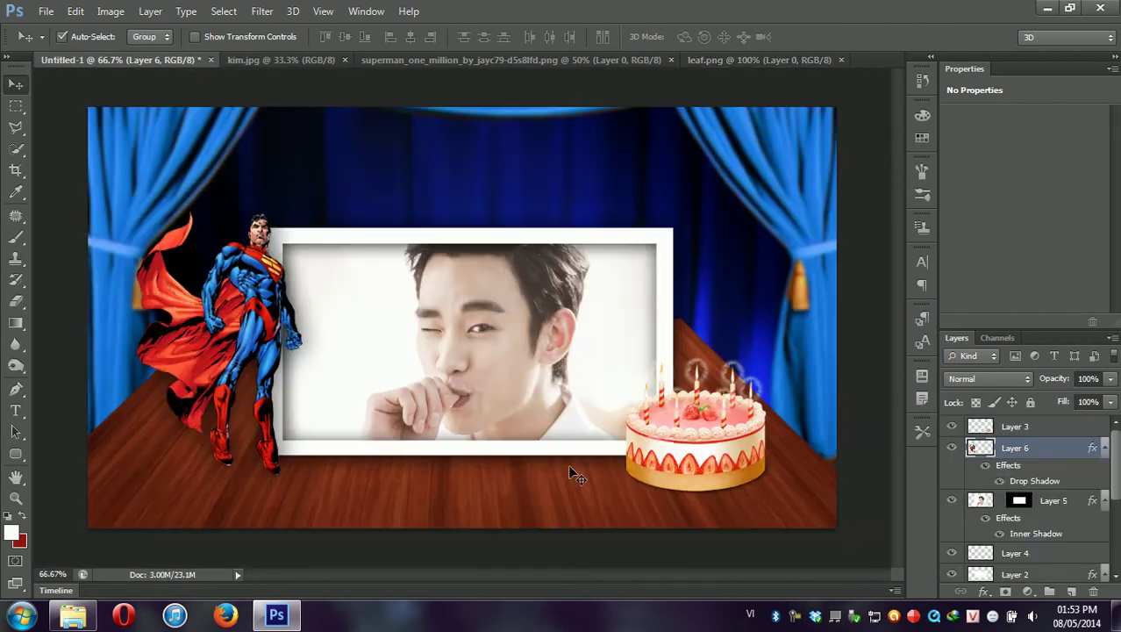
{"action": "key", "text": "ctrl+v"}
{"action": "mouse_move", "coordinate": [447, 351]}
{"action": "left_mouse_down"}
{"action": "mouse_move", "coordinate": [347, 289]}
{"action": "mouse_move", "coordinate": [639, 274]}
{"action": "left_mouse_up"}
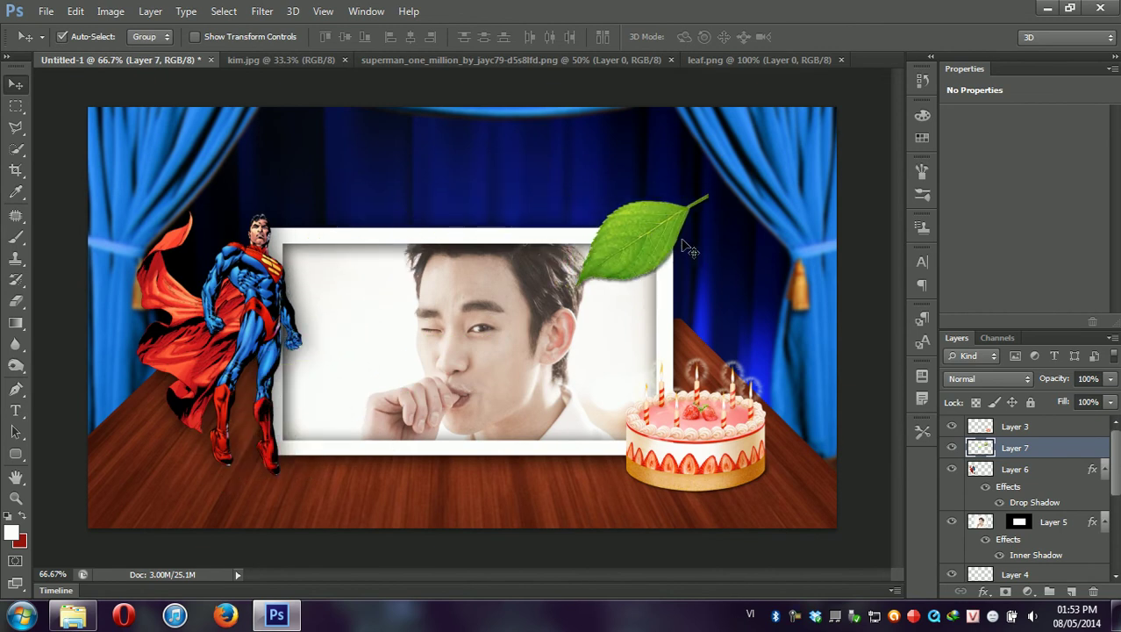
Step: Rotate the leaf to -120° and seat it on the frame's top-right corner
{"action": "key", "text": "ctrl+t"}
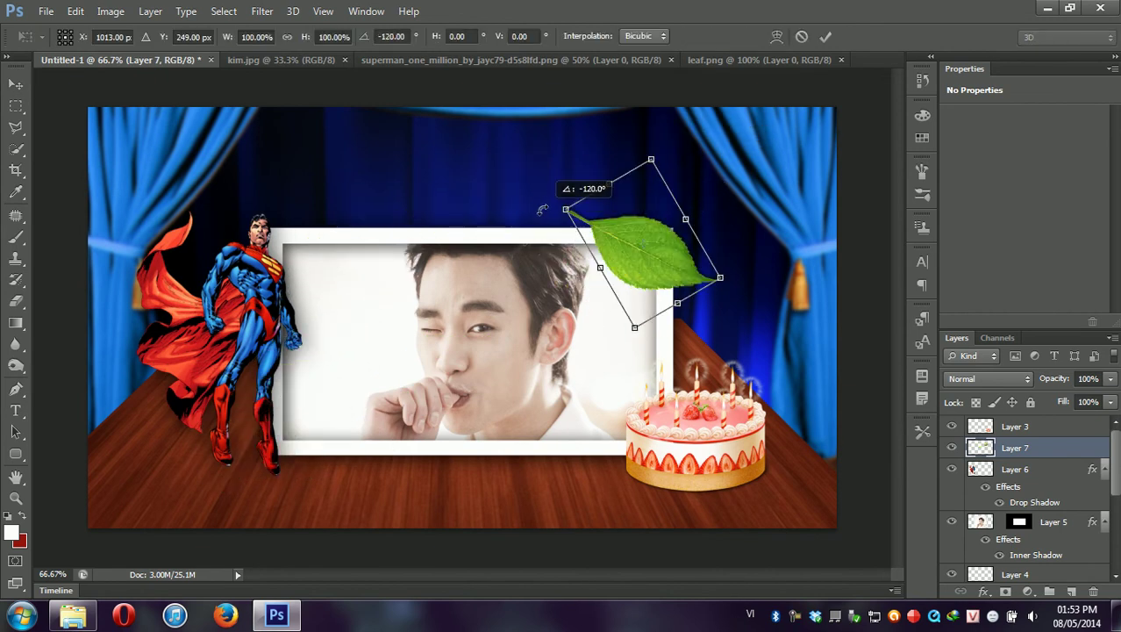
{"action": "left_click_drag", "start_coordinate": [726, 169], "coordinate": [586, 179]}
{"action": "left_click_drag", "start_coordinate": [664, 270], "coordinate": [671, 283]}
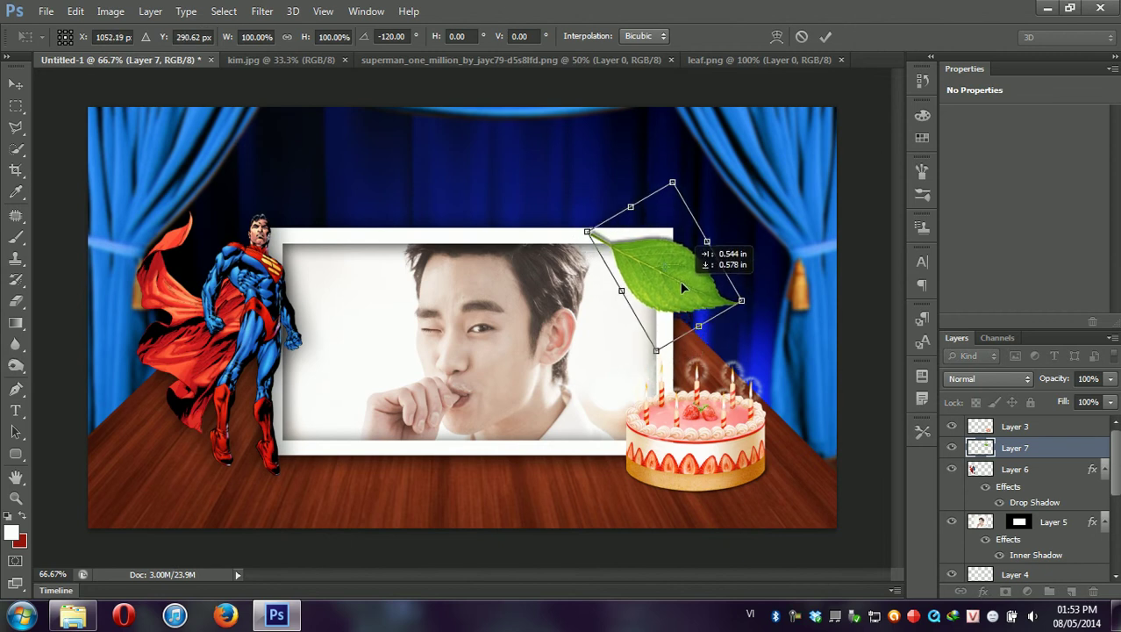
{"action": "left_click_drag", "start_coordinate": [671, 283], "coordinate": [679, 283]}
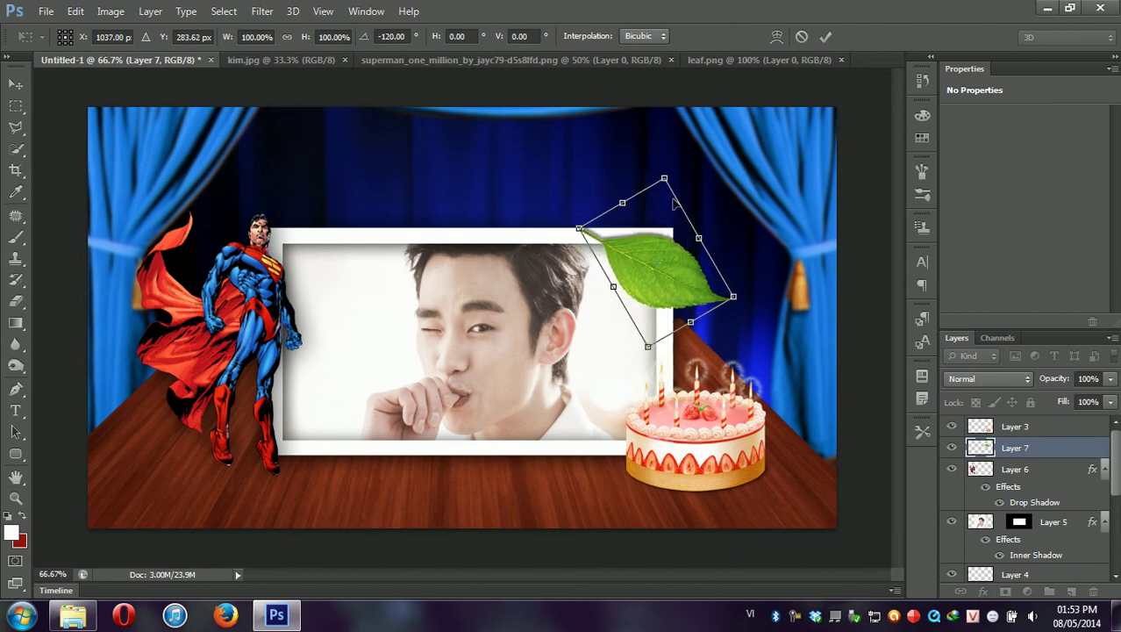
{"action": "key", "text": "Return"}
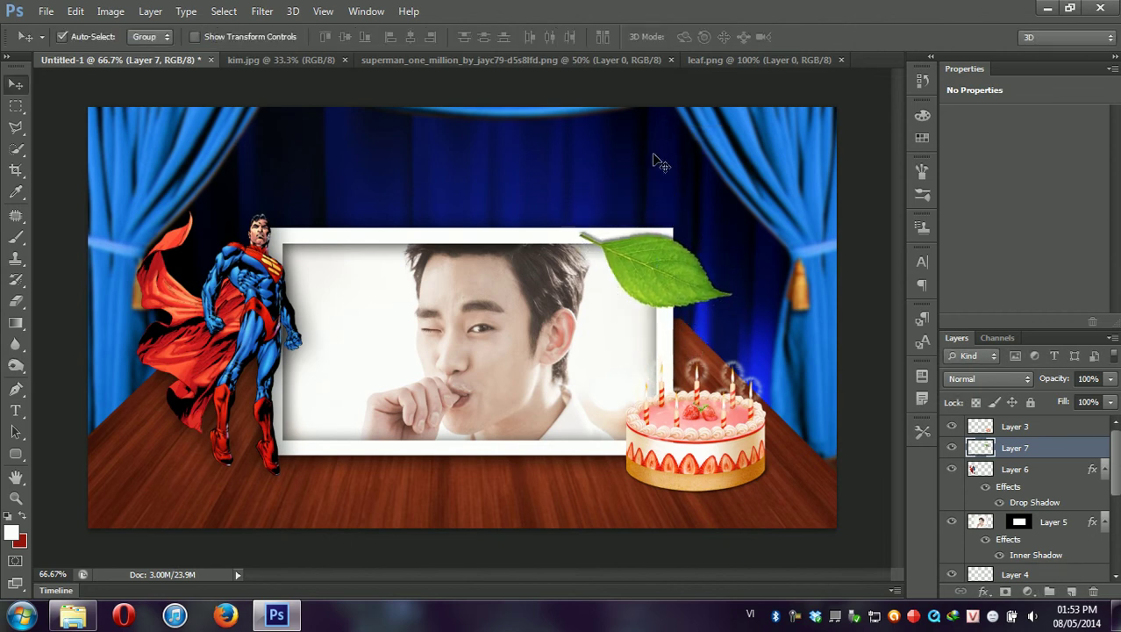
Step: Move Layer 7's leaf about 15 px left and 12 px up on the frame corner
{"action": "left_click_drag", "start_coordinate": [642, 258], "coordinate": [628, 248]}
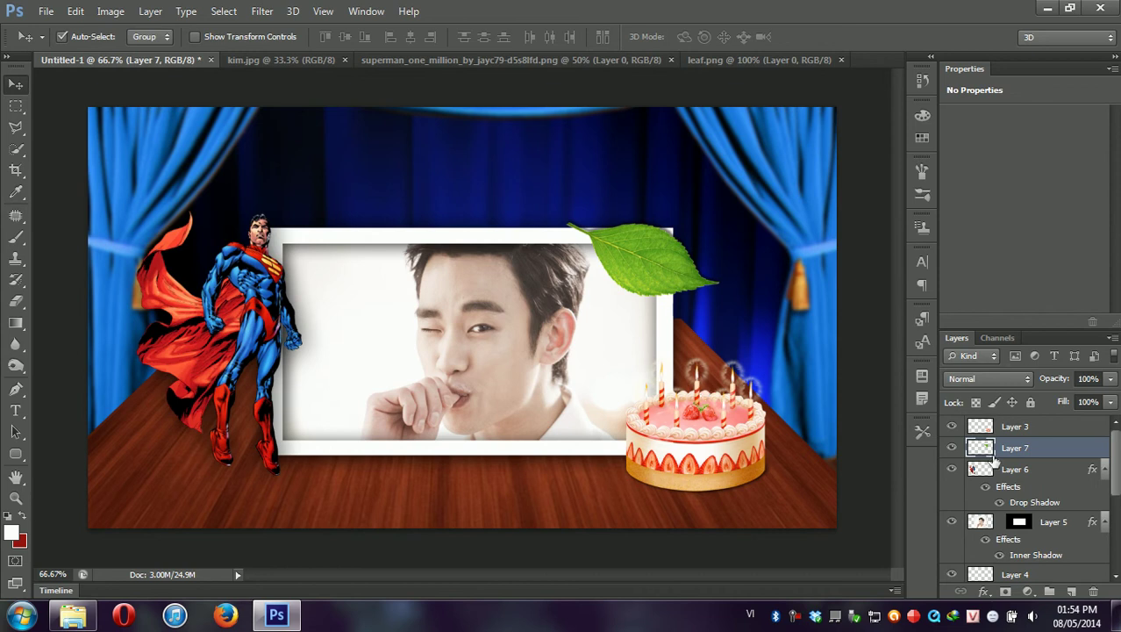
Step: Add a Drop Shadow at a -35° angle to Layer 7's leaf, replacing trial Stroke and Inner Shadow
{"action": "right_click", "coordinate": [992, 448]}
{"action": "left_click", "coordinate": [711, 91]}
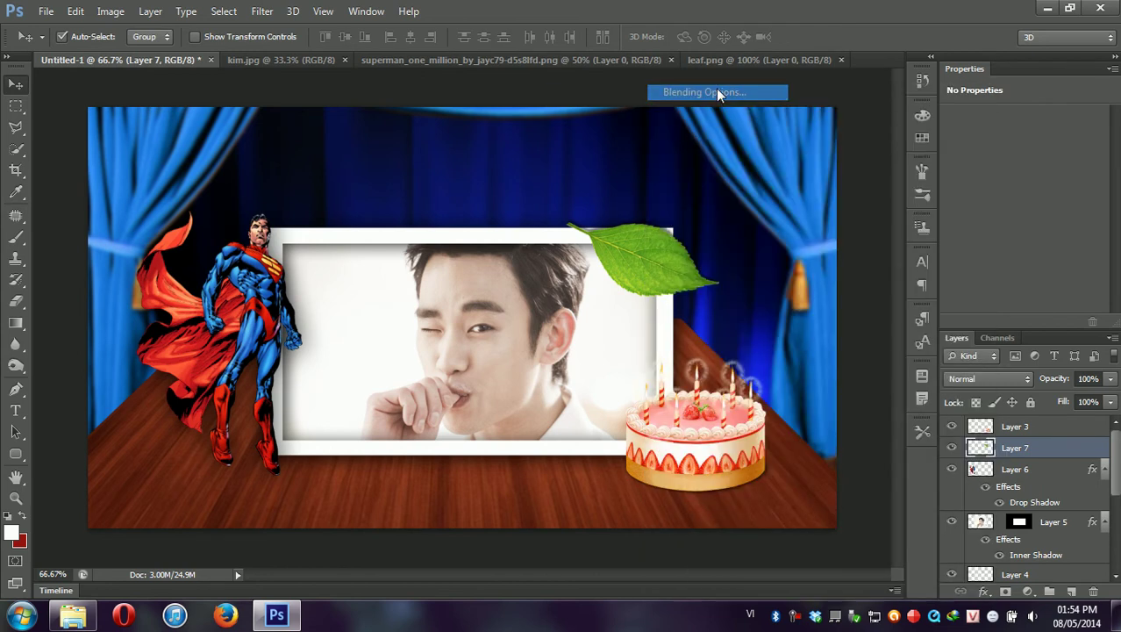
{"action": "left_click", "coordinate": [694, 211]}
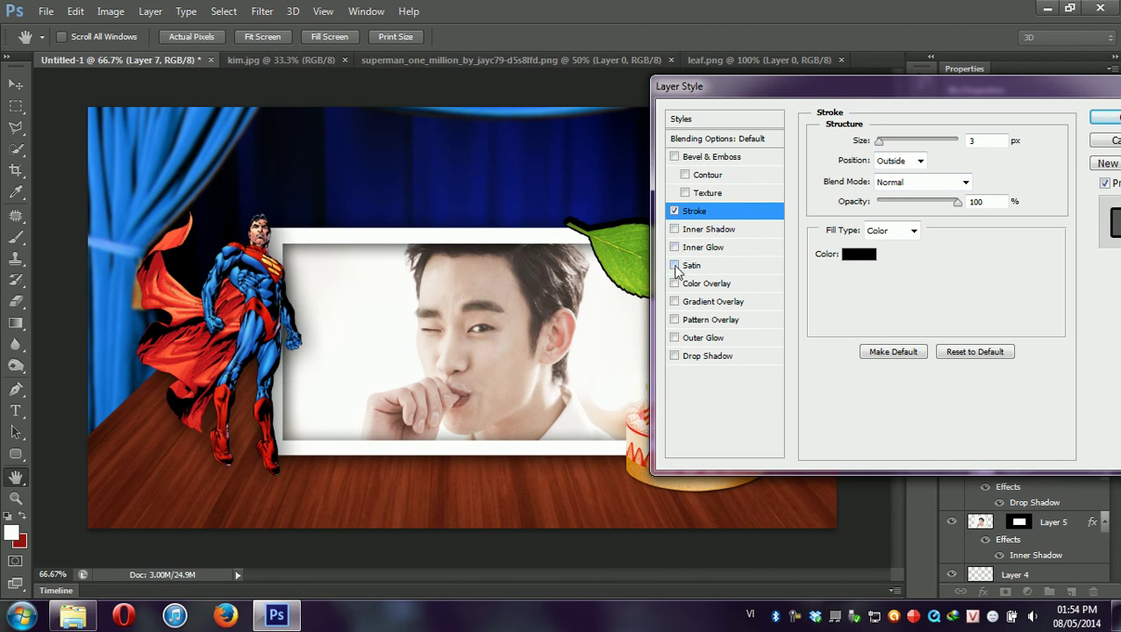
{"action": "left_click", "coordinate": [673, 229]}
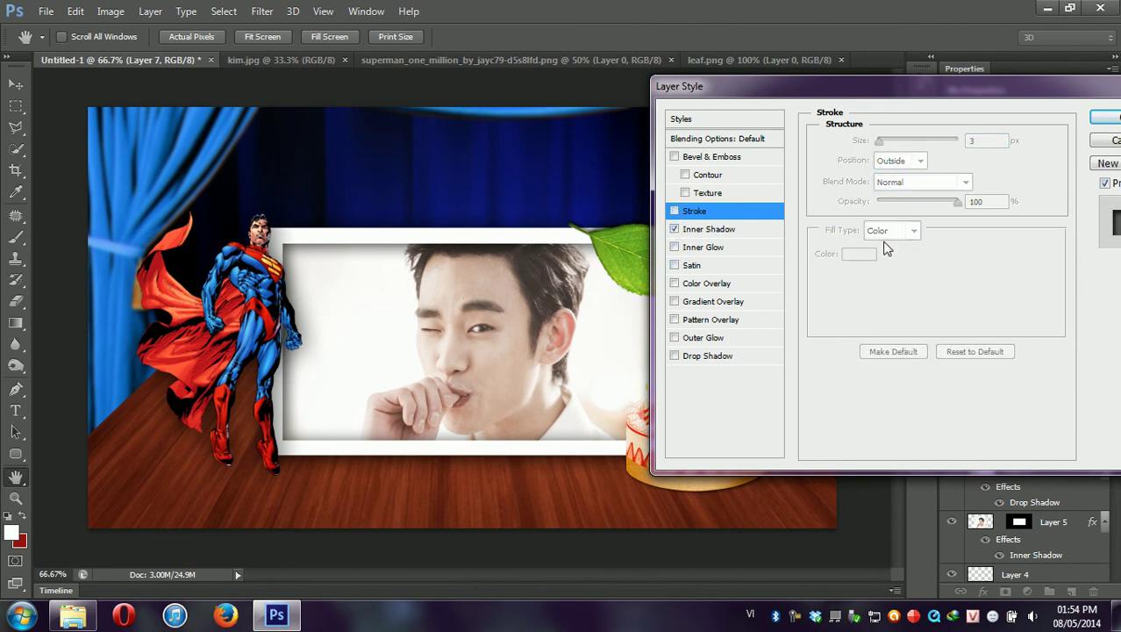
{"action": "left_click", "coordinate": [737, 229]}
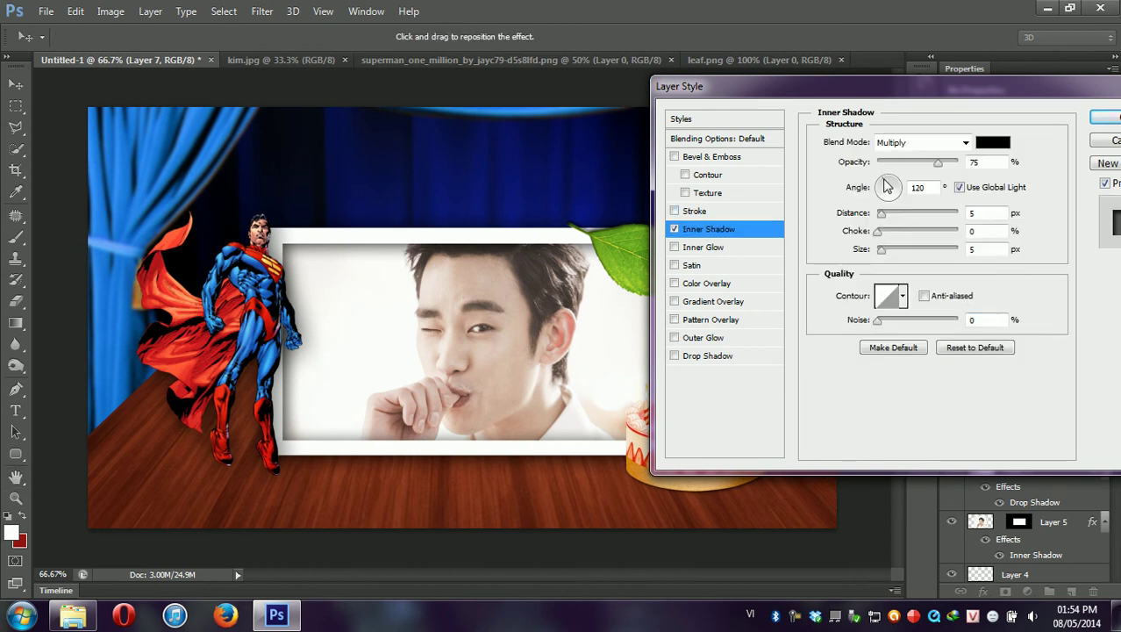
{"action": "left_click", "coordinate": [673, 356]}
{"action": "left_click", "coordinate": [673, 229]}
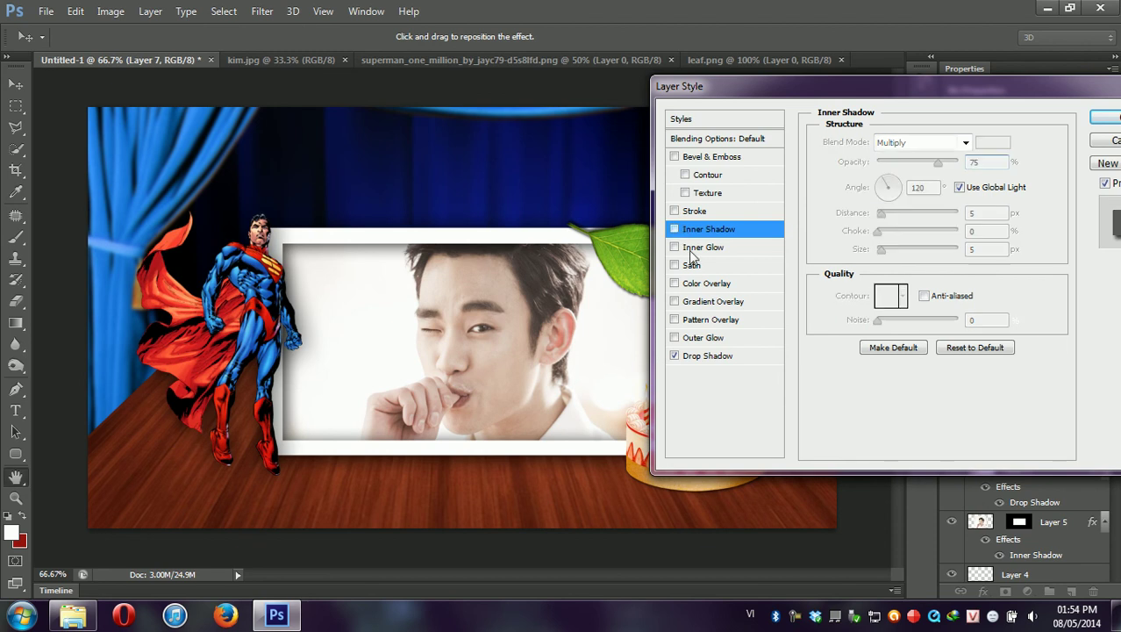
{"action": "left_click", "coordinate": [721, 356]}
{"action": "mouse_move", "coordinate": [884, 186]}
{"action": "left_mouse_down"}
{"action": "mouse_move", "coordinate": [898, 188]}
{"action": "mouse_move", "coordinate": [899, 201]}
{"action": "mouse_move", "coordinate": [875, 186]}
{"action": "mouse_move", "coordinate": [899, 209]}
{"action": "mouse_move", "coordinate": [904, 200]}
{"action": "left_mouse_up"}
{"action": "mouse_move", "coordinate": [877, 321]}
{"action": "left_mouse_down"}
{"action": "mouse_move", "coordinate": [914, 325]}
{"action": "mouse_move", "coordinate": [871, 331]}
{"action": "left_mouse_up"}
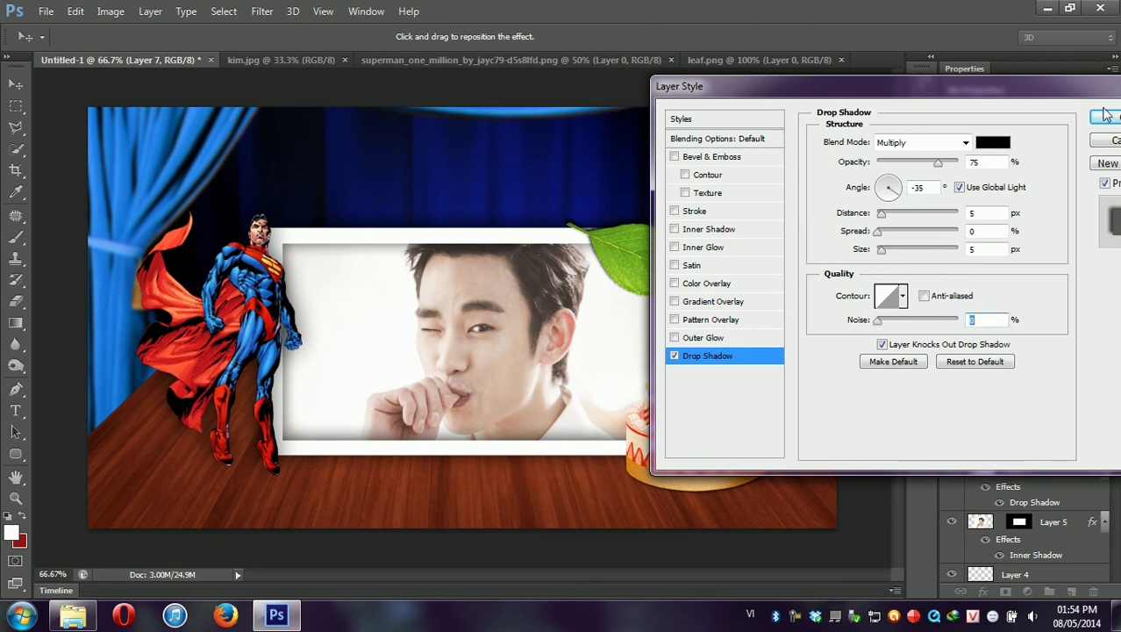
{"action": "left_click_drag", "start_coordinate": [1043, 93], "coordinate": [794, 101]}
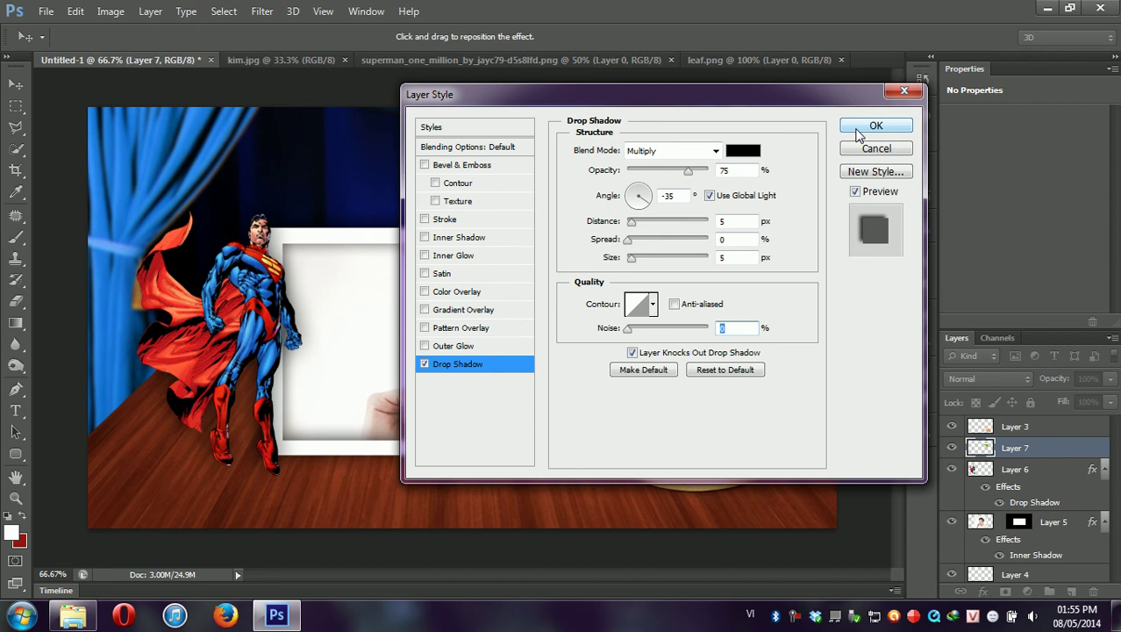
{"action": "left_click", "coordinate": [859, 132]}
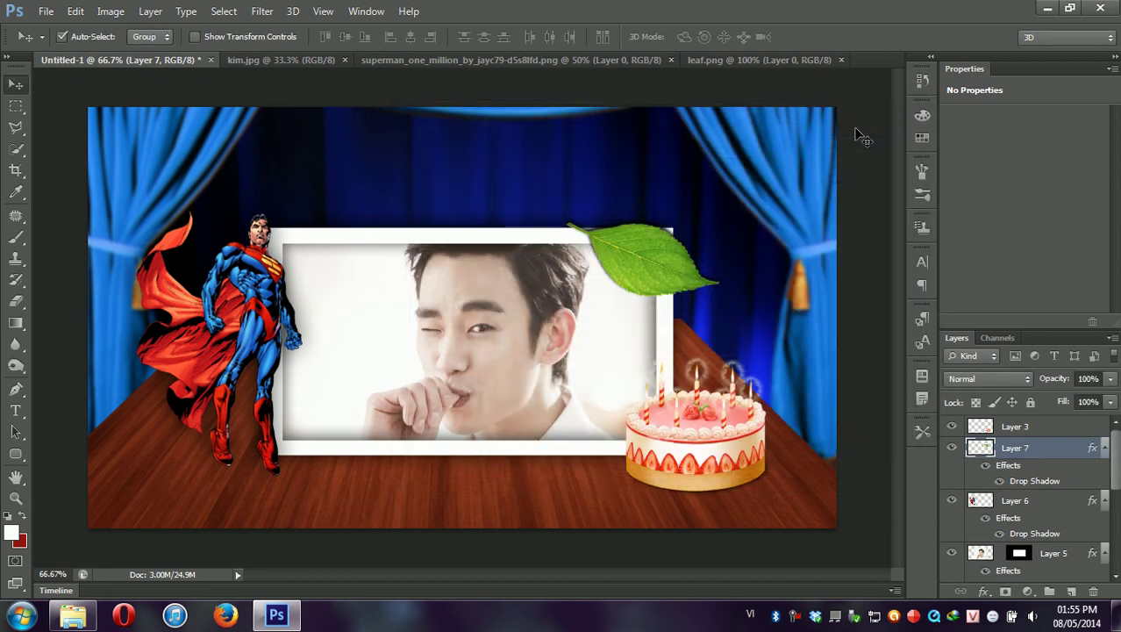